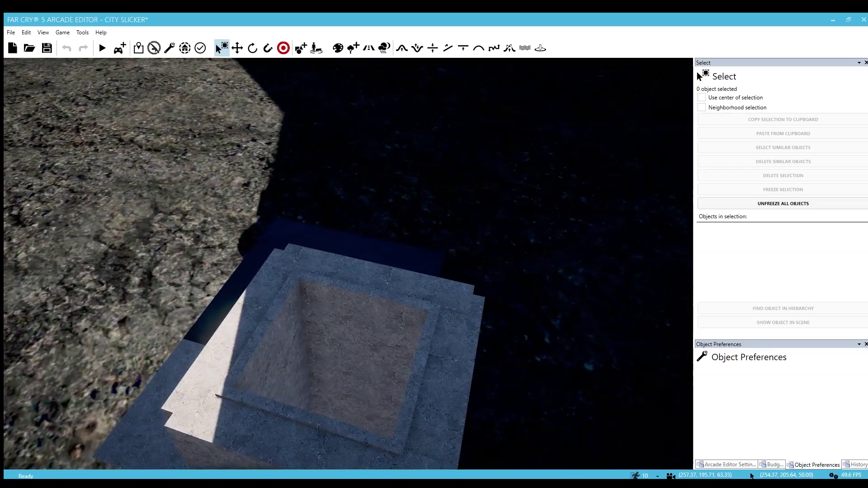
# Step: Examine the square concrete pit in the ground and the area between it and the elevated road
pyautogui.press('w')
pyautogui.moveTo(290, 235); pyautogui.dragTo(279, 221, button='right')
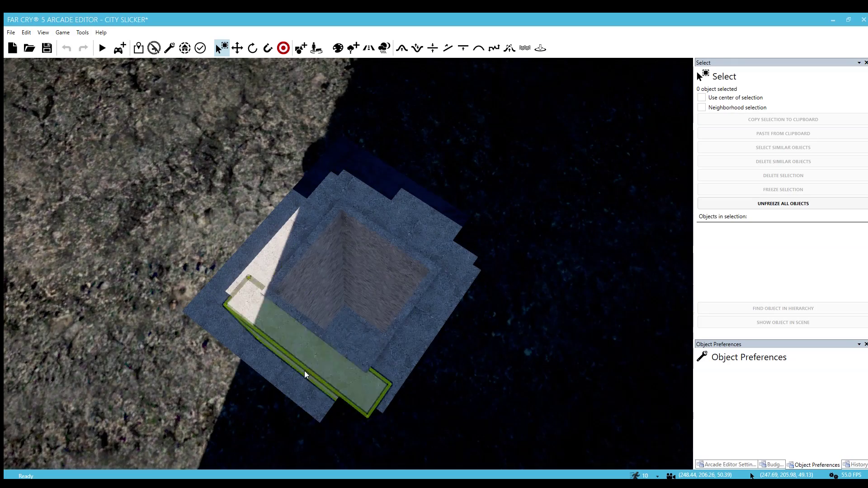
pyautogui.scroll(2, 446, 269)
pyautogui.scroll(-2, 501, 283)
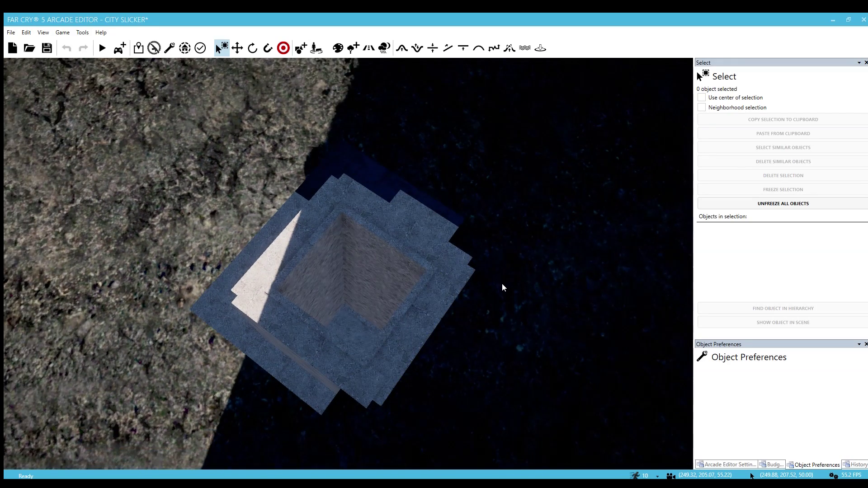
pyautogui.scroll(3, 454, 340)
pyautogui.moveTo(454, 341); pyautogui.dragTo(498, 258, button='right')
pyautogui.scroll(-4, 454, 341)
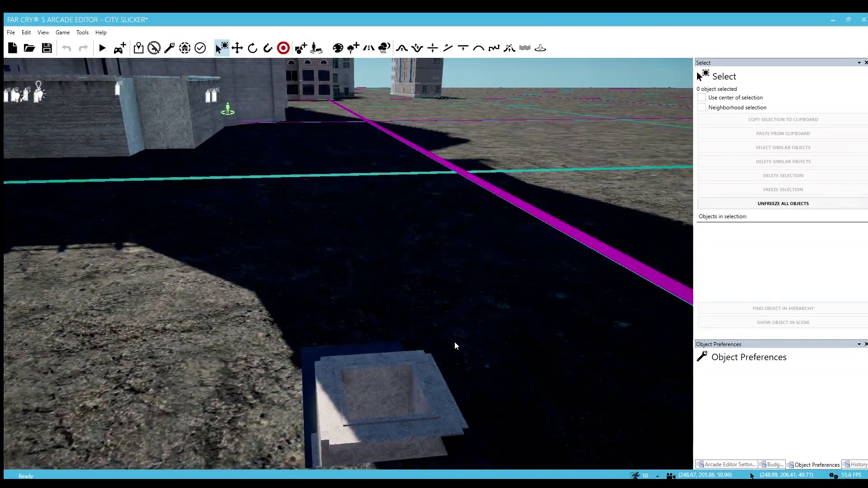
pyautogui.moveTo(454, 341); pyautogui.dragTo(428, 400, button='right')
pyautogui.scroll(1, 465, 348)
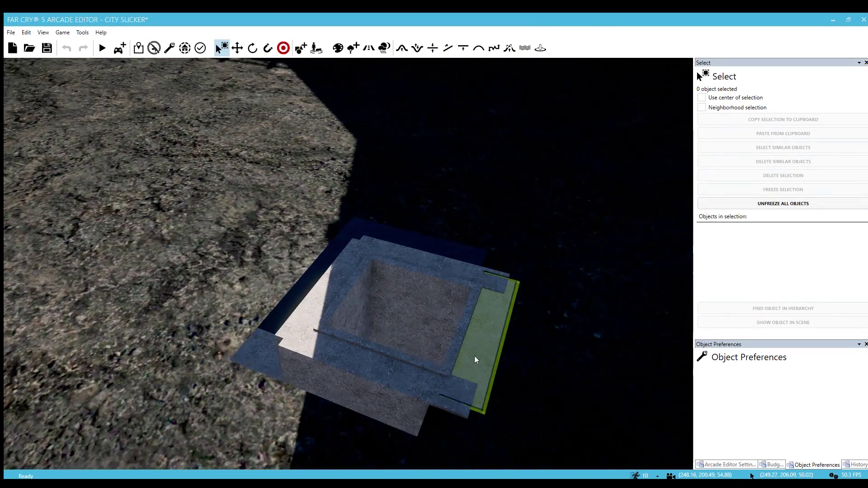
pyautogui.scroll(-3, 475, 359)
pyautogui.moveTo(489, 362)
pyautogui.mouseDown(button='right')
pyautogui.moveTo(487, 316)
pyautogui.moveTo(488, 366)
pyautogui.mouseUp(button='right')
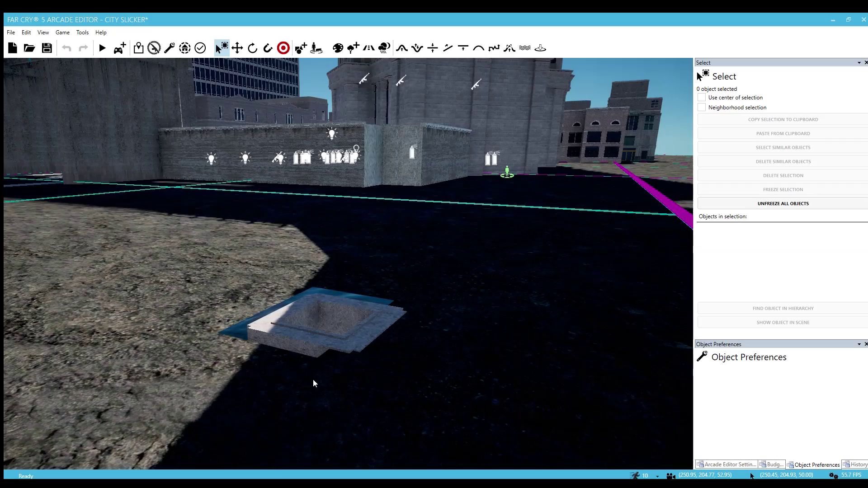
pyautogui.moveTo(306, 385); pyautogui.dragTo(312, 343, button='right')
pyautogui.press('a')
pyautogui.moveTo(400, 408); pyautogui.dragTo(470, 414, button='right')
pyautogui.press('s')
pyautogui.moveTo(406, 407); pyautogui.dragTo(326, 398, button='right')
pyautogui.scroll(-3, 422, 397)
pyautogui.press('d')
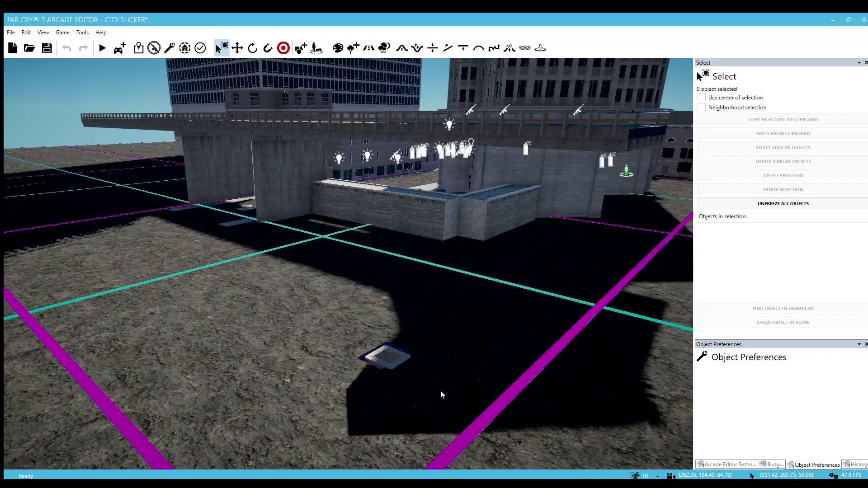
pyautogui.press('w')
pyautogui.press('w')
pyautogui.moveTo(441, 393); pyautogui.dragTo(495, 329, button='right')
pyautogui.press('a')
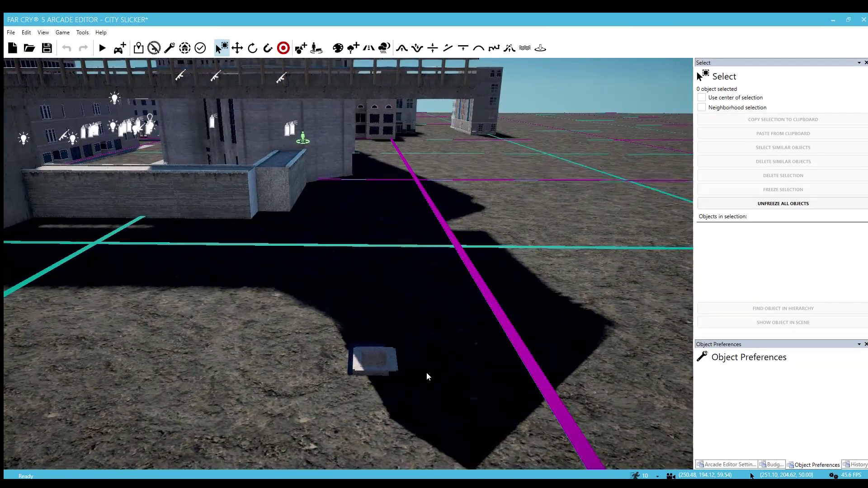
# Step: Search the object library for "build" and look through the building models in series C to G
pyautogui.press('5')
pyautogui.moveTo(864, 244); pyautogui.dragTo(860, 332)
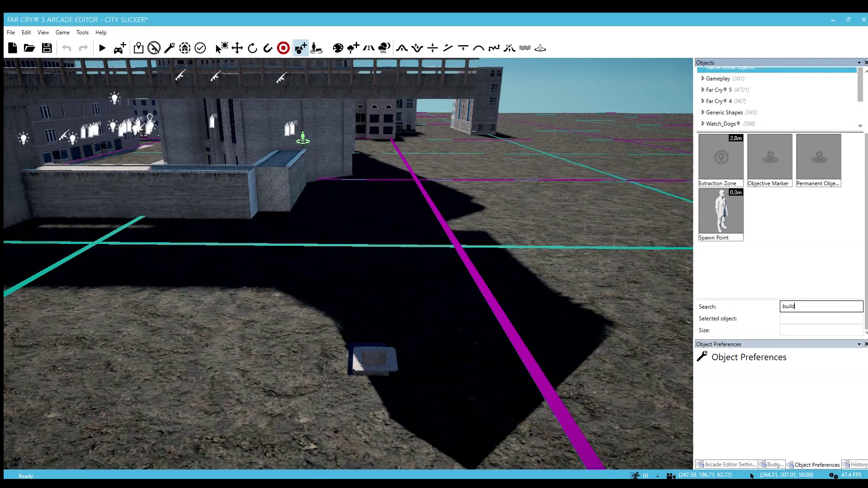
pyautogui.scroll(-10, 788, 257)
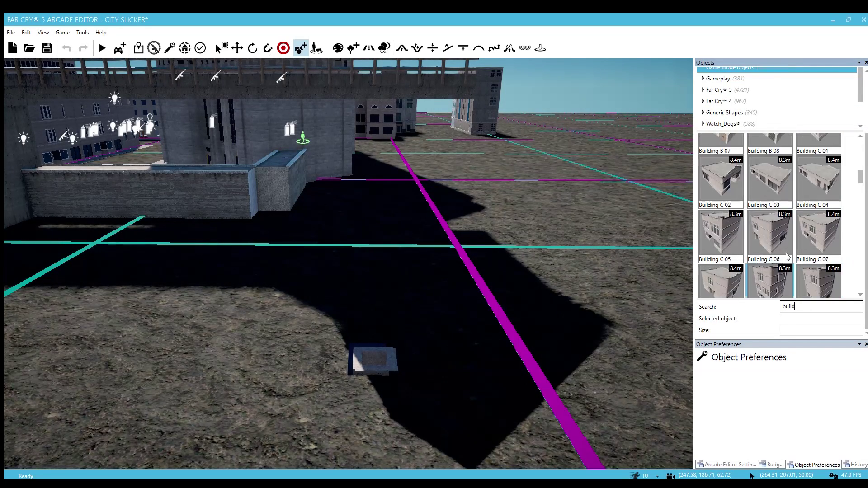
pyautogui.scroll(-1, 787, 257)
pyautogui.press('a')
pyautogui.moveTo(457, 322); pyautogui.dragTo(560, 281, button='right')
pyautogui.scroll(-2, 763, 222)
pyautogui.scroll(-7, 782, 219)
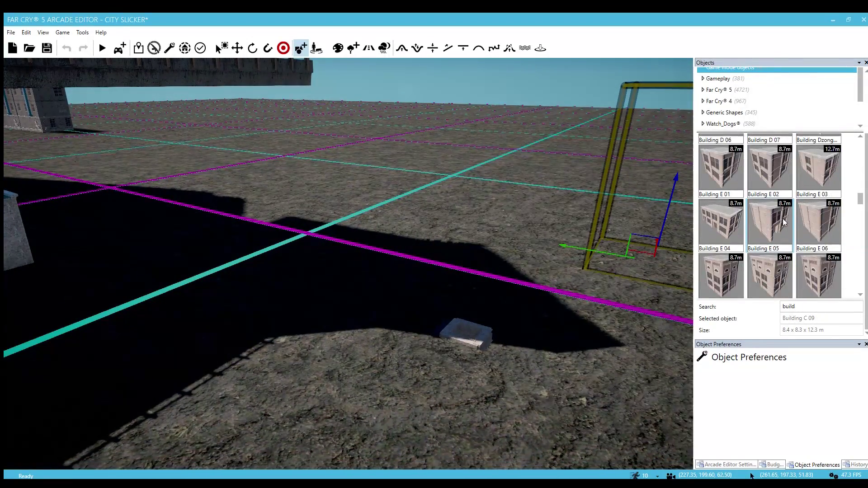
pyautogui.scroll(-1, 783, 219)
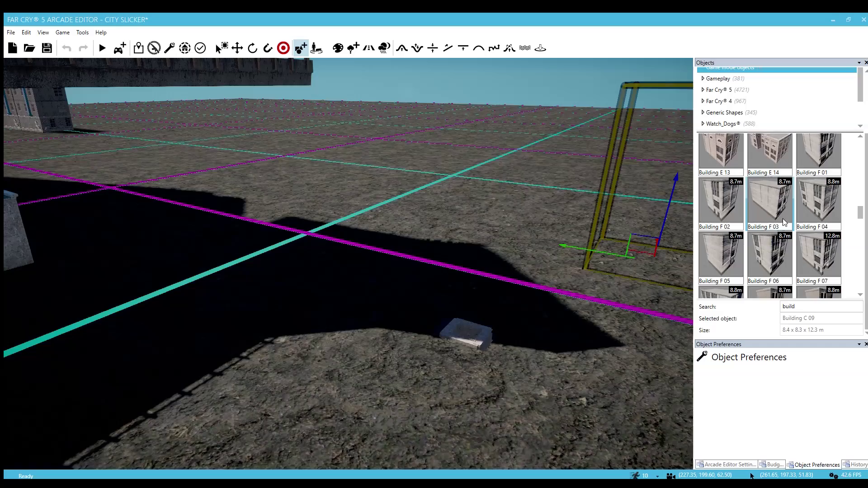
pyautogui.scroll(-5, 783, 219)
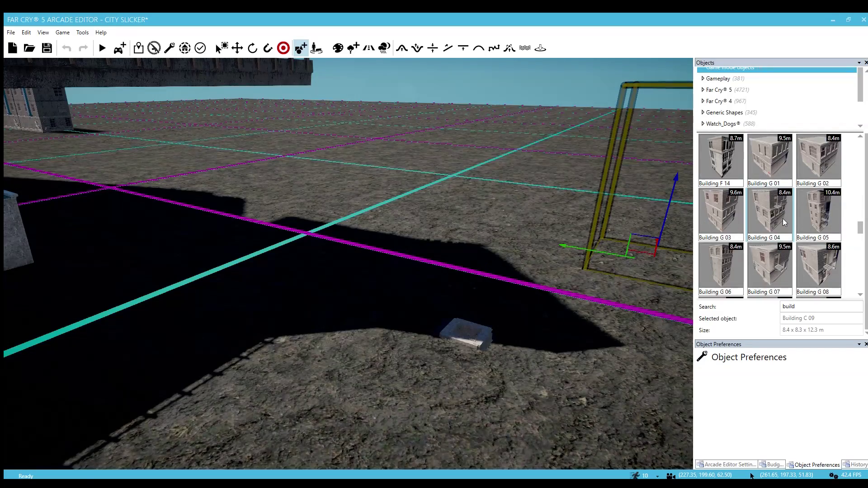
pyautogui.click(777, 218)
pyautogui.press('w')
pyautogui.press('d')
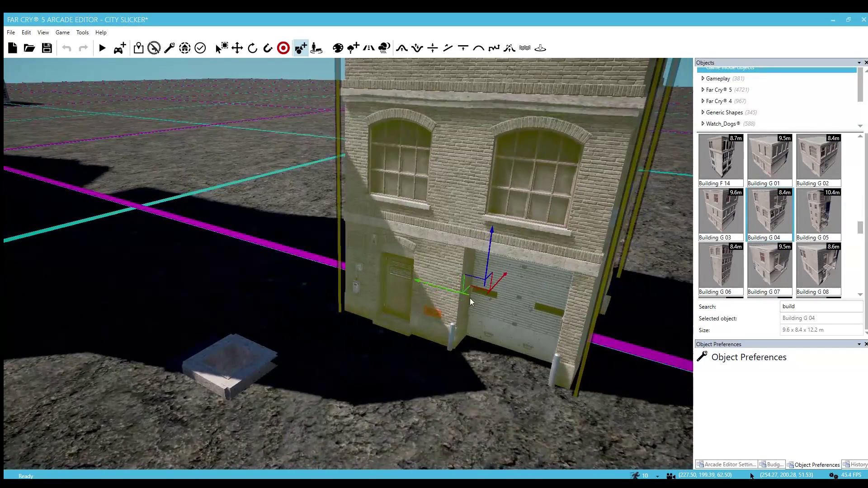
pyautogui.press('s')
pyautogui.press('d')
pyautogui.moveTo(449, 298); pyautogui.dragTo(624, 253, button='right')
pyautogui.press('s')
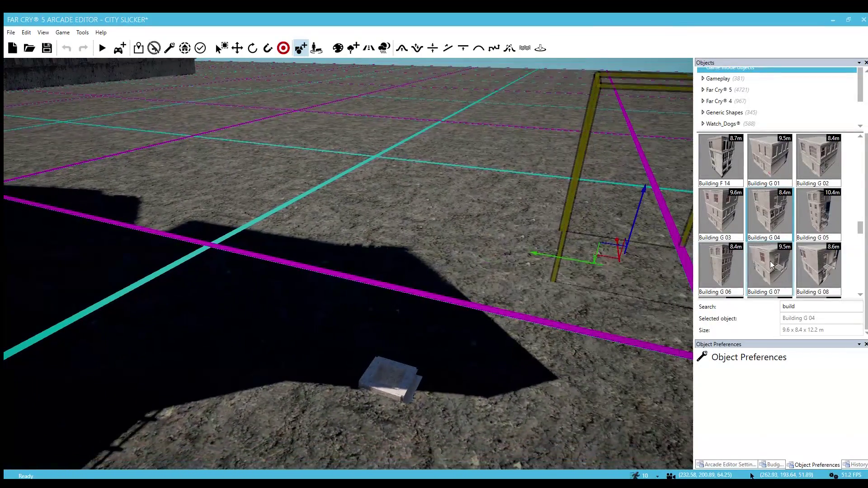
pyautogui.click(770, 270)
# Step: Place Building G 06 on the ground directly beside the concrete pit
pyautogui.click(723, 265)
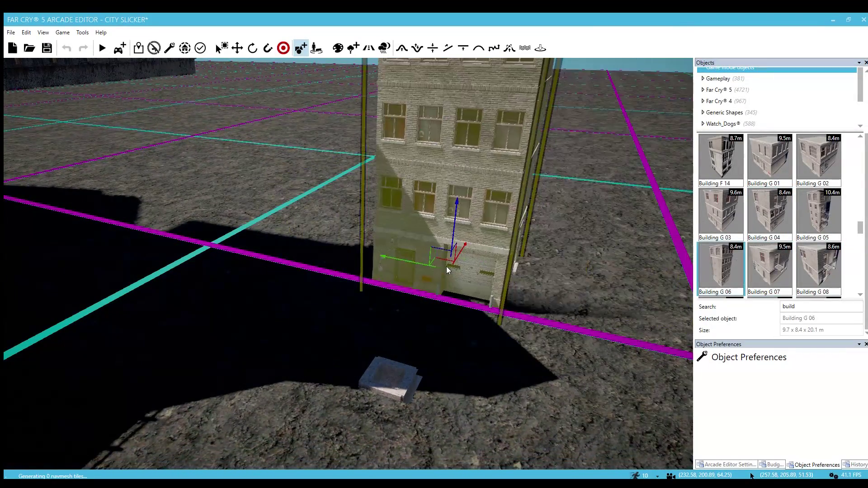
pyautogui.press('s')
pyautogui.moveTo(444, 259); pyautogui.dragTo(439, 271, button='right')
pyautogui.press('w')
pyautogui.moveTo(423, 303); pyautogui.dragTo(519, 312, button='right')
pyautogui.click(424, 303)
# Step: Place Building G 16 flush against the side of Building G 06 to continue the brick facade
pyautogui.scroll(-6, 820, 238)
pyautogui.scroll(-1, 820, 237)
pyautogui.click(776, 250)
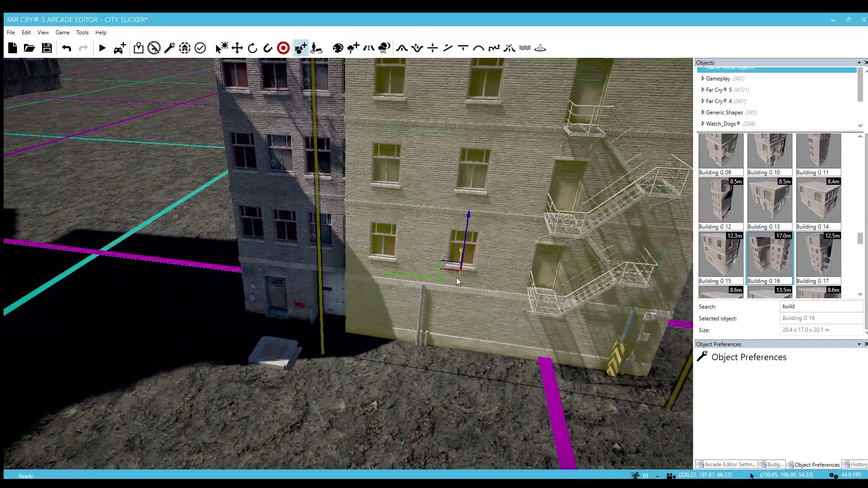
pyautogui.moveTo(457, 277); pyautogui.dragTo(443, 270, button='right')
pyautogui.press('s')
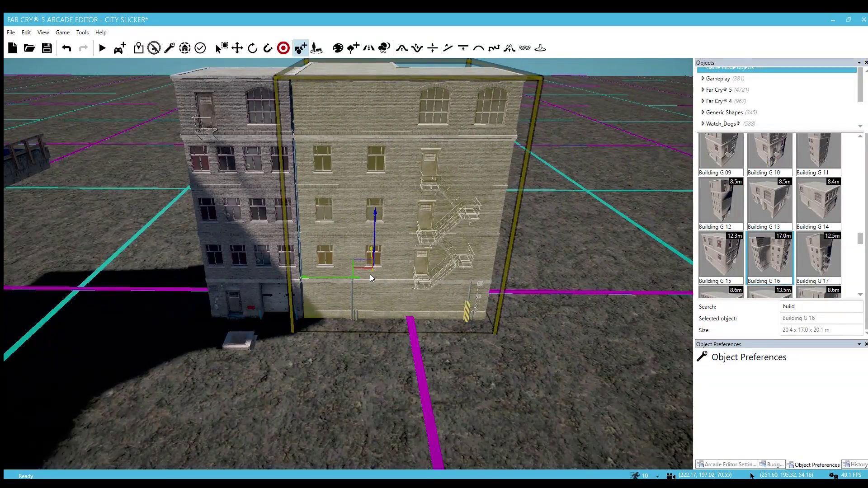
pyautogui.click(367, 273)
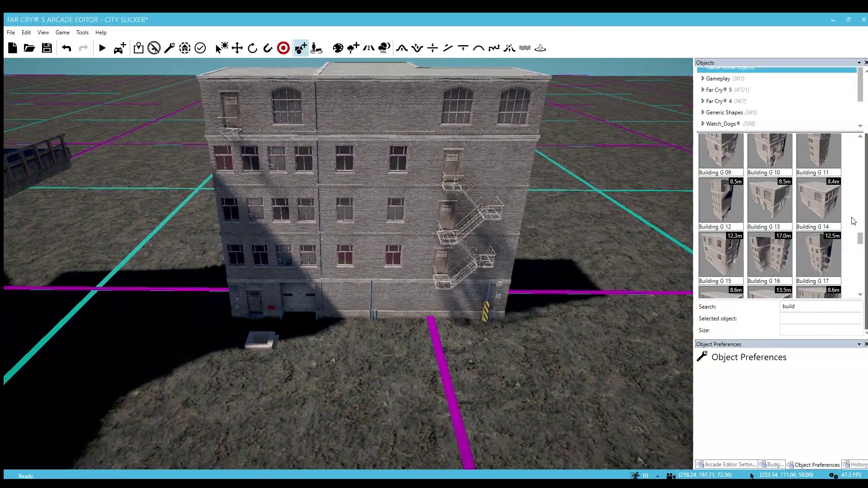
pyautogui.scroll(-1, 822, 240)
pyautogui.click(726, 266)
pyautogui.press('w')
pyautogui.moveTo(403, 333); pyautogui.dragTo(380, 337, button='right')
pyautogui.scroll(-1, 797, 214)
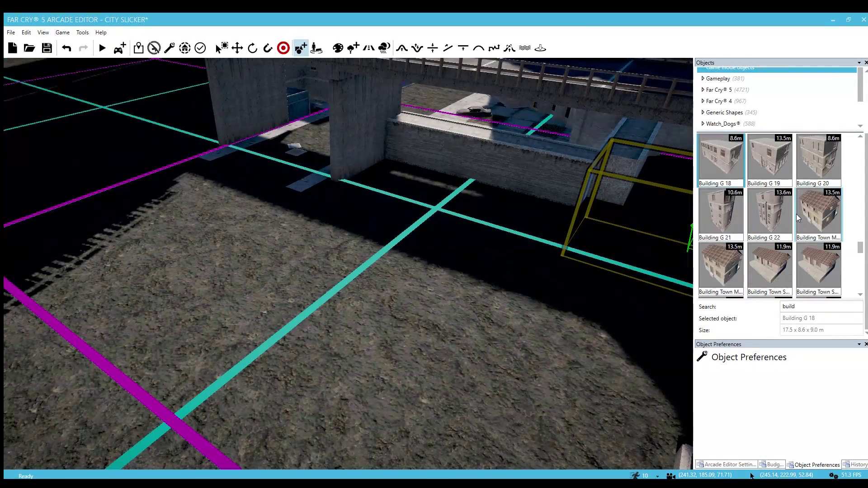
# Step: Place Building G 22 on the opposite side of the pit, leaving an alley facing Buildings G 06 and G 16
pyautogui.click(786, 215)
pyautogui.moveTo(474, 362); pyautogui.dragTo(271, 294, button='right')
pyautogui.press('s')
pyautogui.press('d')
pyautogui.press('w')
pyautogui.press('s')
pyautogui.press('s')
pyautogui.moveTo(382, 299); pyautogui.dragTo(355, 319, button='right')
pyautogui.press('w')
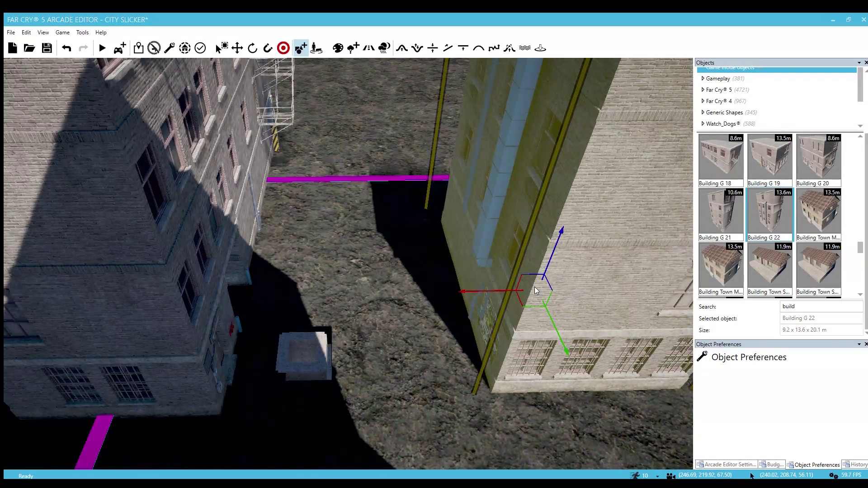
pyautogui.moveTo(535, 290); pyautogui.dragTo(542, 217, button='right')
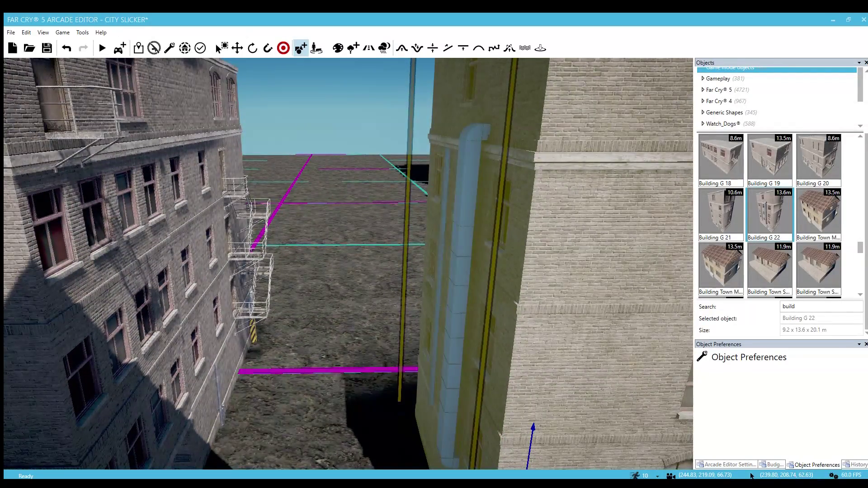
pyautogui.moveTo(535, 290); pyautogui.dragTo(537, 295, button='right')
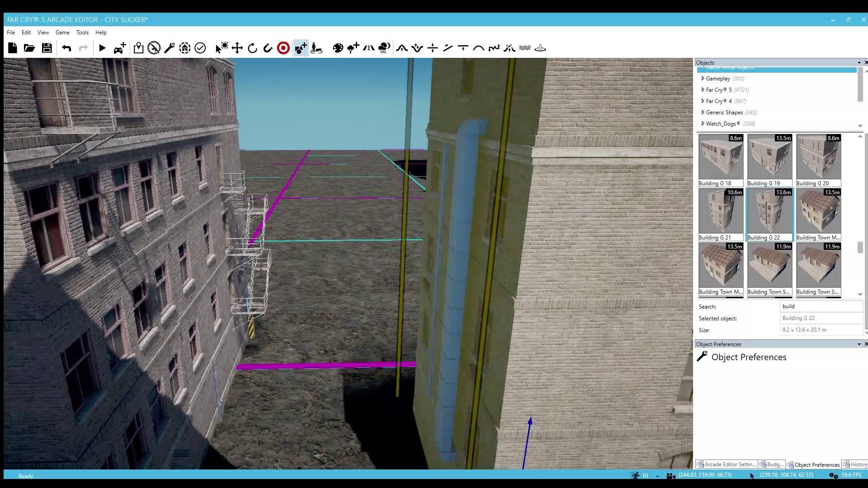
pyautogui.moveTo(536, 294); pyautogui.dragTo(558, 376, button='right')
pyautogui.press('a')
pyautogui.moveTo(448, 230)
pyautogui.mouseDown()
pyautogui.moveTo(511, 221)
pyautogui.moveTo(410, 230)
pyautogui.moveTo(458, 216)
pyautogui.mouseUp()
pyautogui.press('Escape')
# Step: Place Building G 20 against the garage-door end of Building G 22
pyautogui.press('s')
pyautogui.moveTo(458, 216); pyautogui.dragTo(444, 234, button='right')
pyautogui.press('a')
pyautogui.press('d')
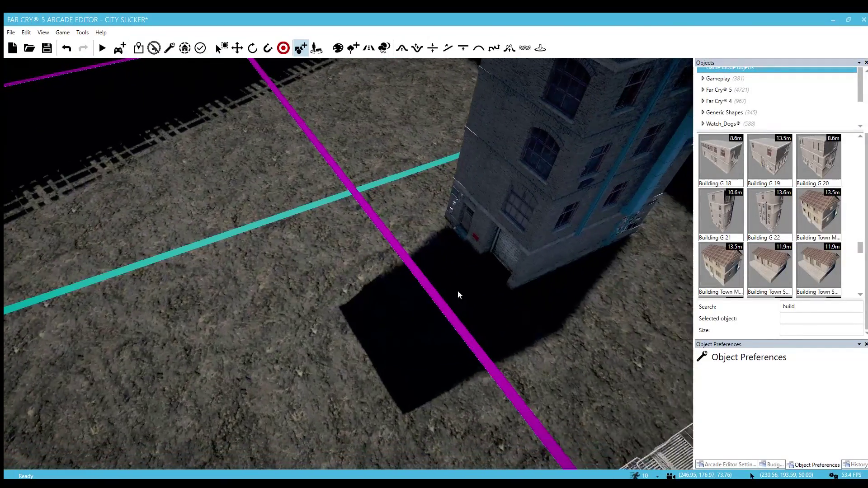
pyautogui.press('d')
pyautogui.moveTo(517, 256); pyautogui.dragTo(473, 304, button='right')
pyautogui.scroll(3, 488, 252)
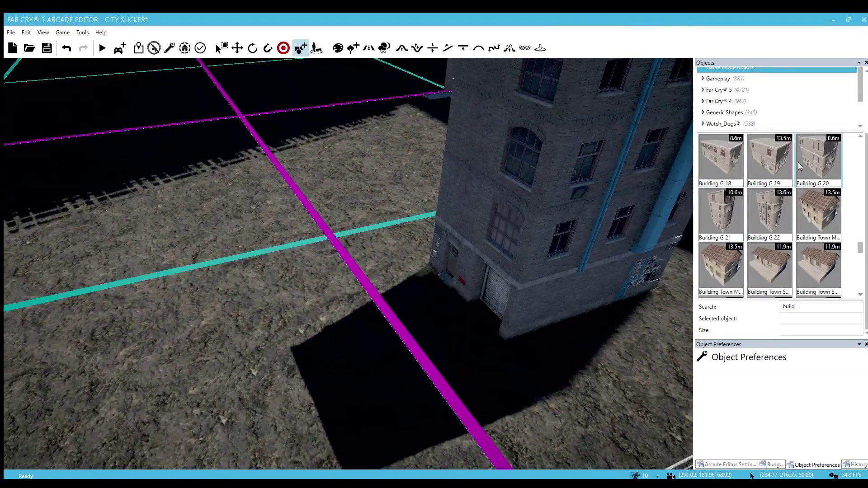
pyautogui.moveTo(798, 162); pyautogui.dragTo(376, 289)
pyautogui.click(382, 288)
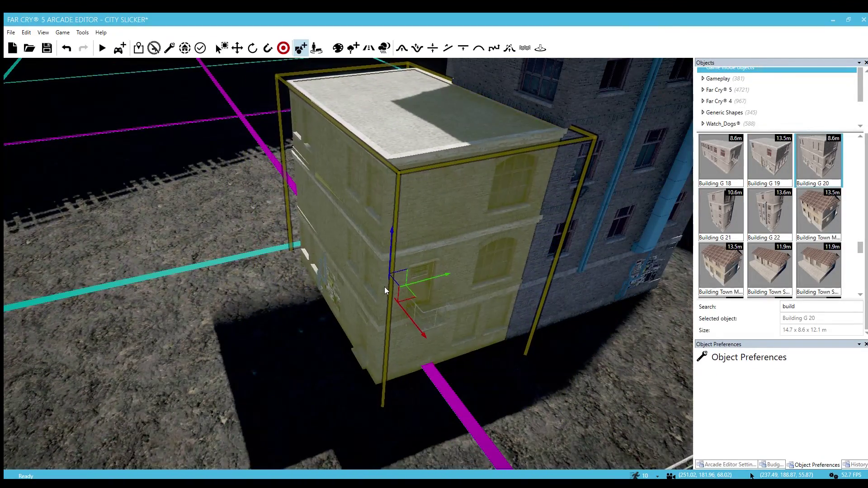
pyautogui.press('Escape')
# Step: Place Building E 13 against the free end of Building G 22, toward the concrete wall
pyautogui.press('a')
pyautogui.moveTo(378, 345); pyautogui.dragTo(449, 354, button='right')
pyautogui.press('s')
pyautogui.press('s')
pyautogui.press('w')
pyautogui.scroll(-2, 785, 243)
pyautogui.scroll(5, 786, 243)
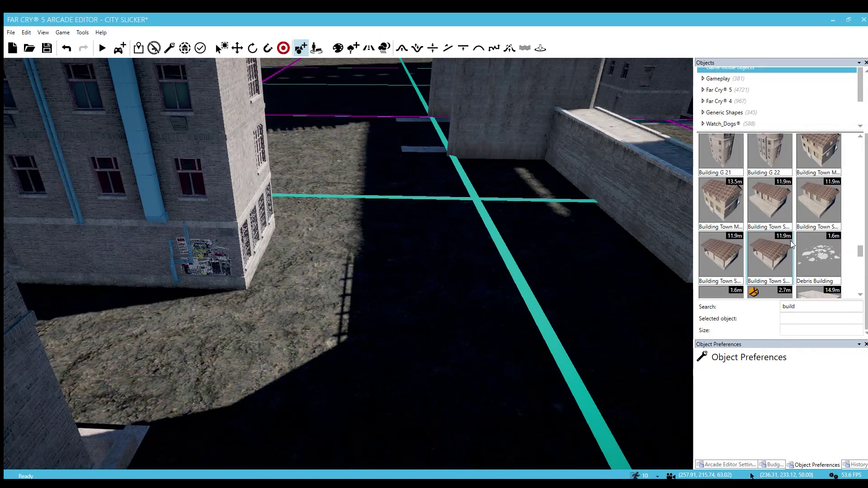
pyautogui.scroll(5, 788, 240)
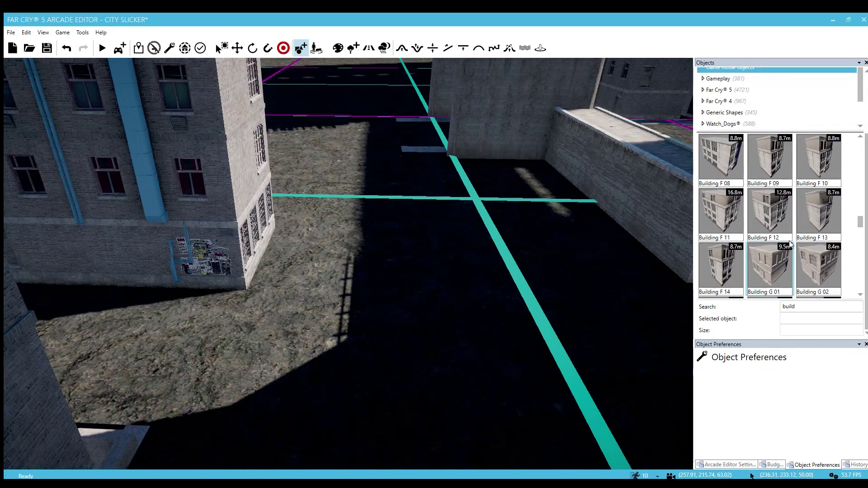
pyautogui.scroll(2, 788, 240)
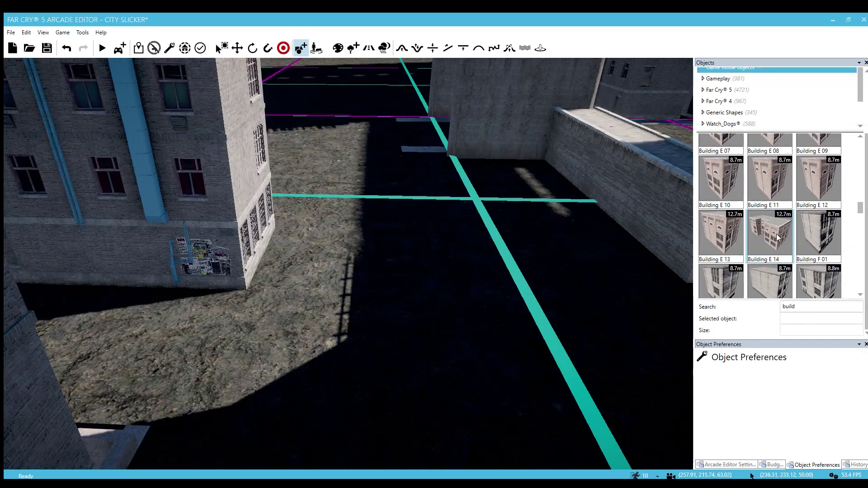
pyautogui.click(708, 235)
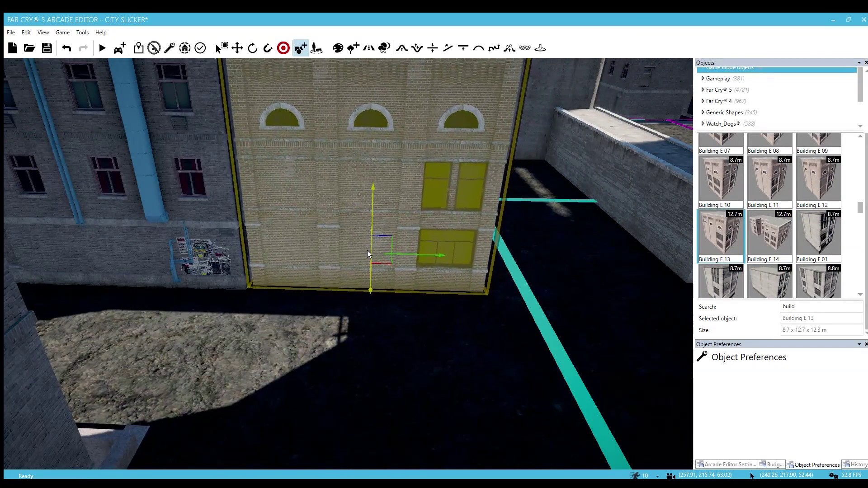
pyautogui.click(365, 252)
pyautogui.moveTo(405, 314); pyautogui.dragTo(475, 265, button='right')
pyautogui.press('s')
pyautogui.press('d')
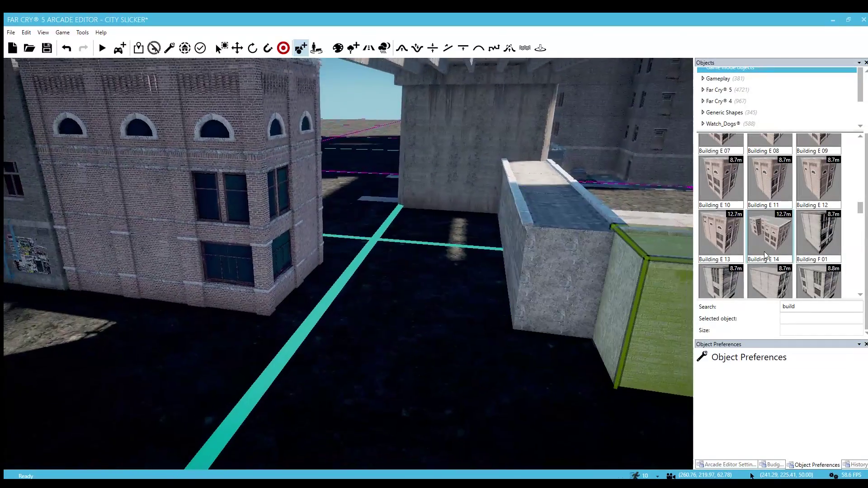
pyautogui.click(807, 178)
pyautogui.moveTo(424, 305)
pyautogui.mouseDown(button='right')
pyautogui.moveTo(445, 248)
pyautogui.moveTo(425, 316)
pyautogui.mouseUp(button='right')
pyautogui.scroll(4, 752, 193)
pyautogui.click(726, 210)
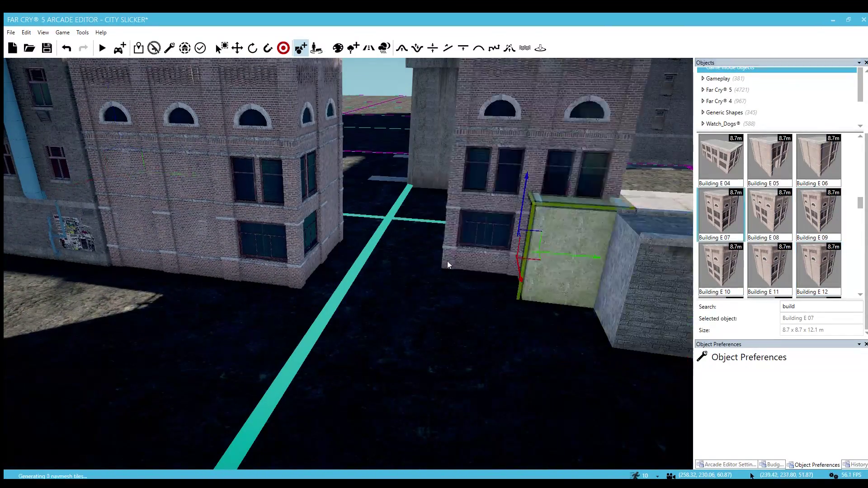
pyautogui.moveTo(416, 289); pyautogui.dragTo(409, 244, button='right')
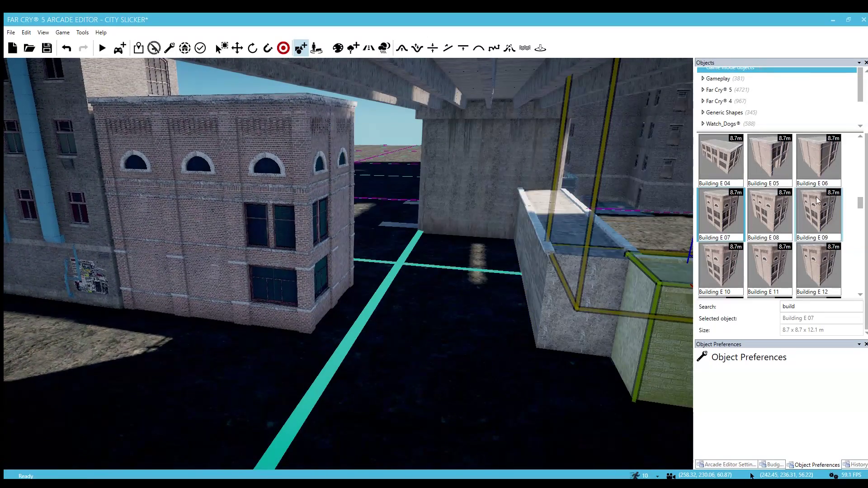
pyautogui.click(818, 159)
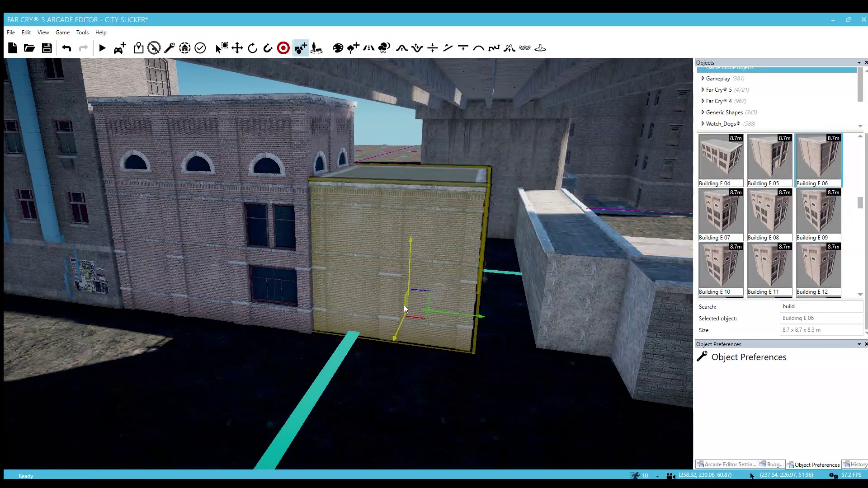
# Step: Place Building E 05 beside Building E 13, filling the gap toward the low concrete wall
pyautogui.click(769, 174)
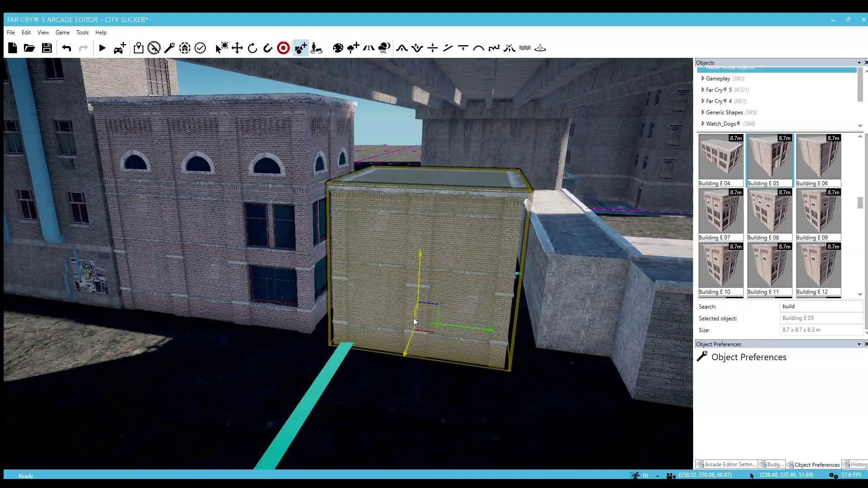
pyautogui.click(413, 318)
pyautogui.moveTo(415, 318)
pyautogui.mouseDown()
pyautogui.moveTo(388, 318)
pyautogui.moveTo(399, 313)
pyautogui.mouseUp()
pyautogui.press('Escape')
# Step: Place Building E 11 near the newly added brick buildings to extend the block
pyautogui.moveTo(446, 367); pyautogui.dragTo(434, 389, button='right')
pyautogui.press('w')
pyautogui.click(764, 271)
pyautogui.click(427, 300)
# Step: Place Building E 04 in line with the neighbouring brick building to extend the alley's wall
pyautogui.moveTo(427, 300); pyautogui.dragTo(427, 281, button='right')
pyautogui.click(731, 166)
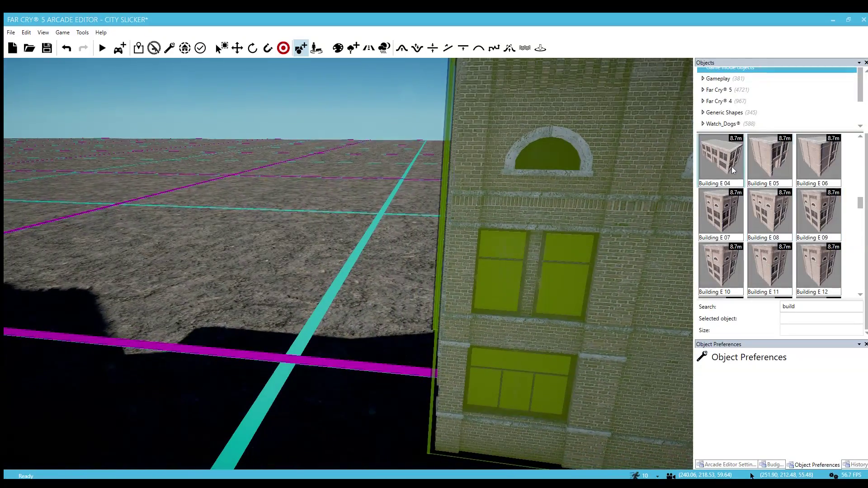
pyautogui.moveTo(321, 294); pyautogui.dragTo(372, 316, button='right')
pyautogui.moveTo(452, 326); pyautogui.dragTo(422, 333, button='right')
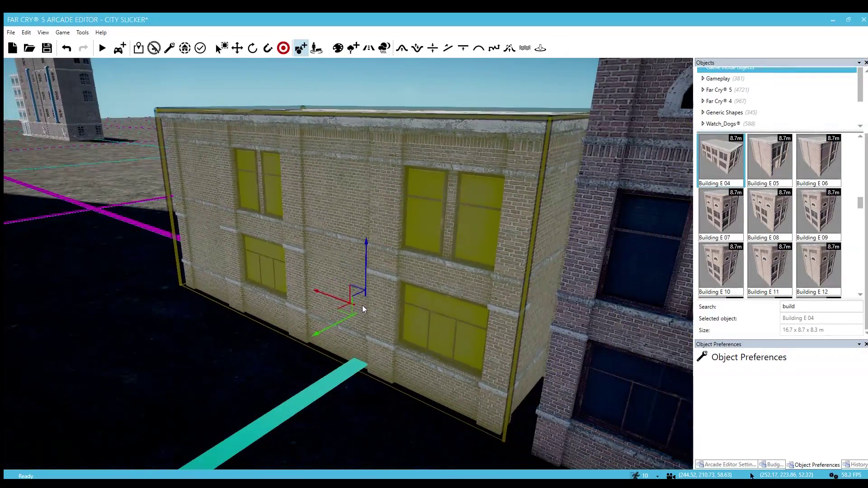
pyautogui.click(379, 310)
# Step: Search the object library for pile and place Gravel Pile Small against the concrete pit's rim
pyautogui.moveTo(378, 310); pyautogui.dragTo(344, 311, button='right')
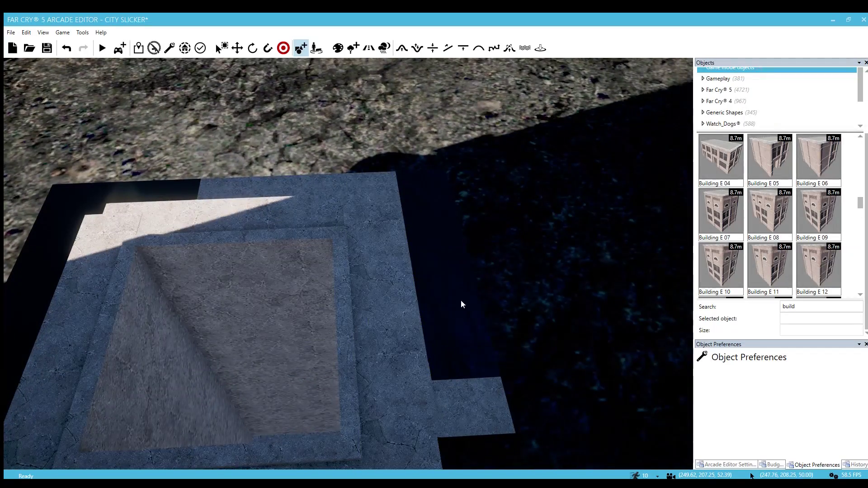
pyautogui.moveTo(463, 302)
pyautogui.mouseDown(button='right')
pyautogui.moveTo(479, 310)
pyautogui.moveTo(456, 296)
pyautogui.moveTo(470, 298)
pyautogui.mouseUp(button='right')
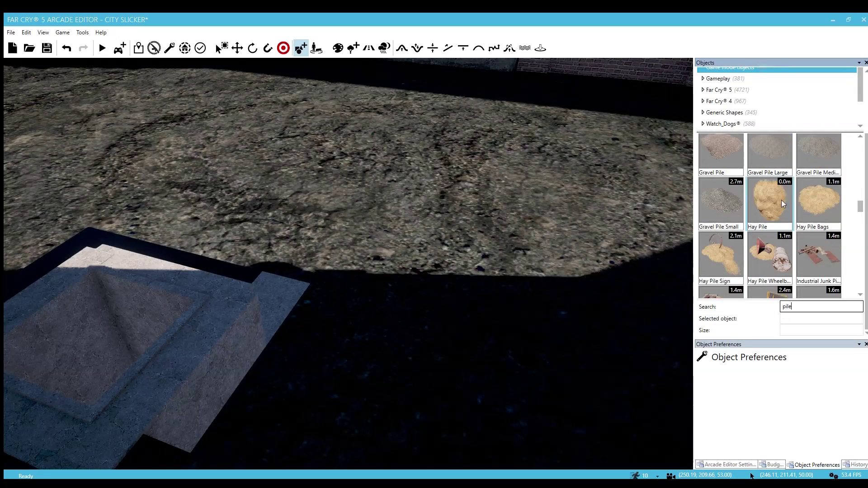
pyautogui.click(732, 234)
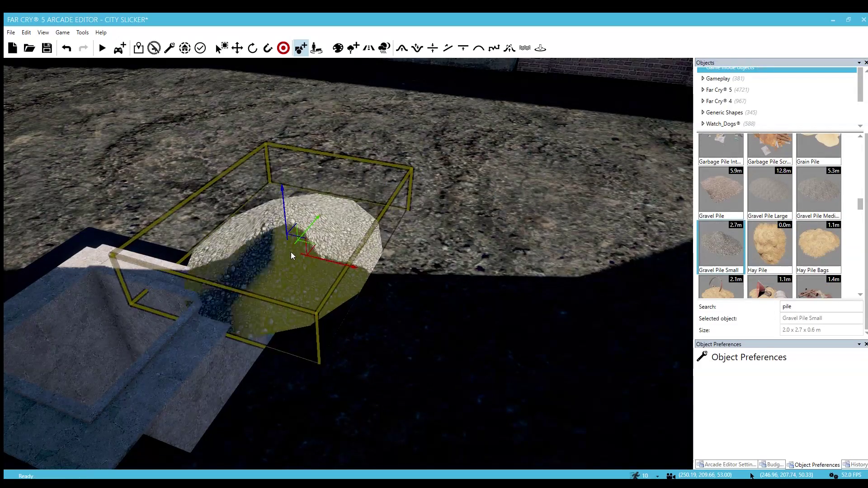
pyautogui.click(306, 262)
pyautogui.moveTo(306, 261); pyautogui.dragTo(318, 268, button='right')
pyautogui.scroll(-1, 319, 268)
pyautogui.scroll(3, 817, 213)
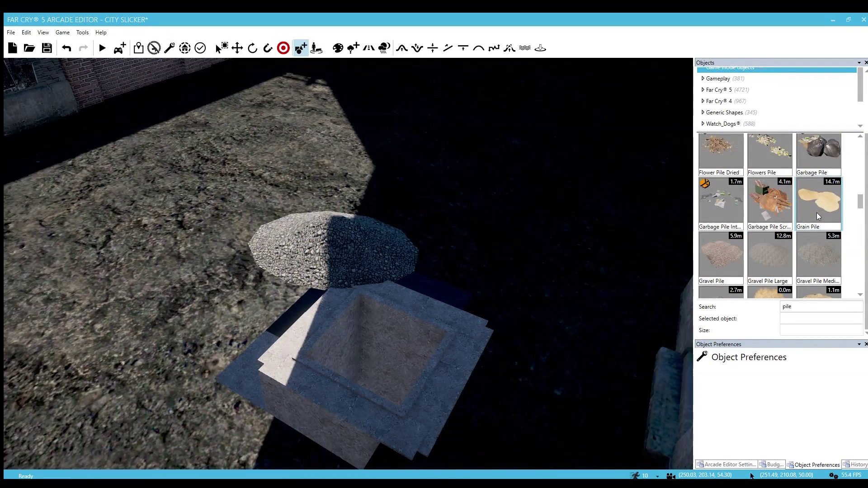
pyautogui.click(817, 212)
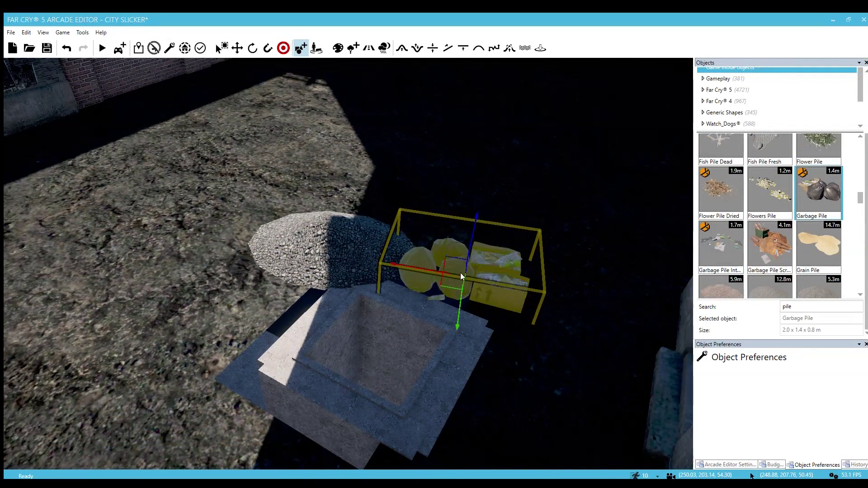
pyautogui.scroll(1, 795, 233)
pyautogui.scroll(1, 768, 237)
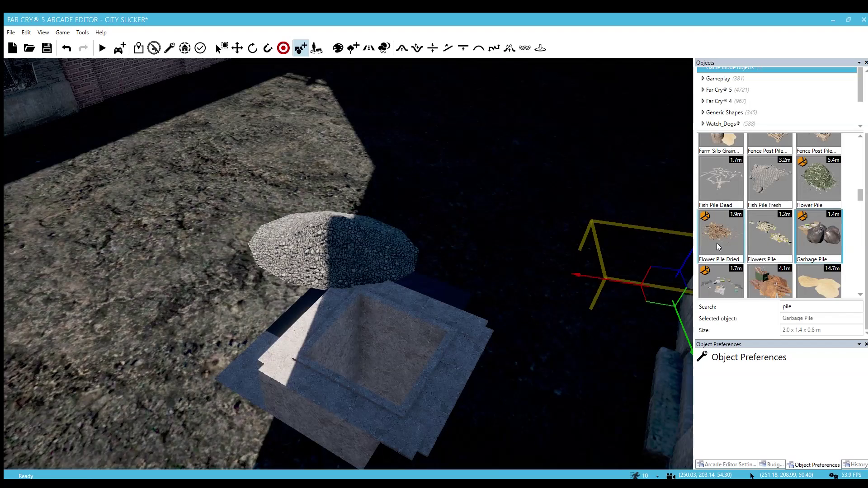
pyautogui.scroll(5, 839, 239)
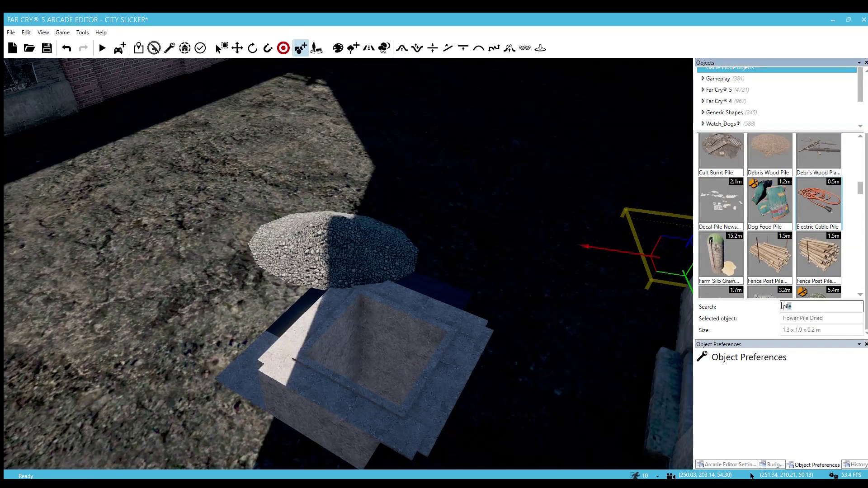
# Step: Search the object library for sand and place Sandbag Barricade 02 along the pit's rim beside the gravel pile
pyautogui.write('d')
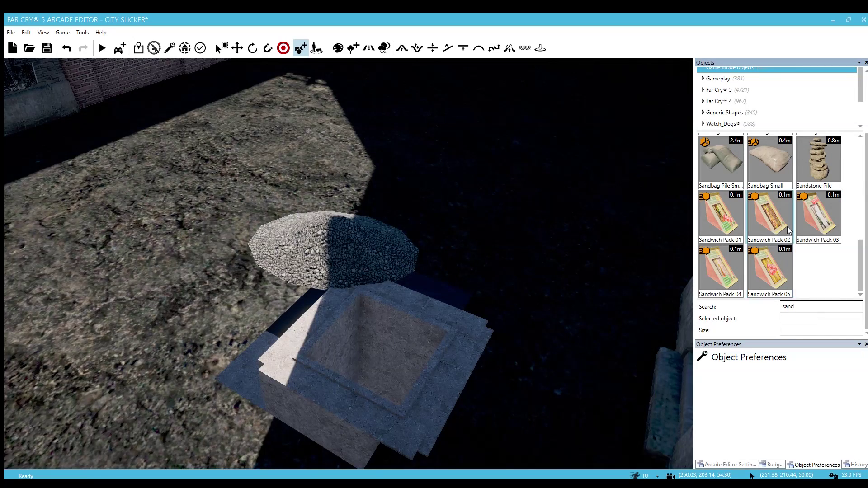
pyautogui.scroll(1, 788, 226)
pyautogui.scroll(5, 773, 226)
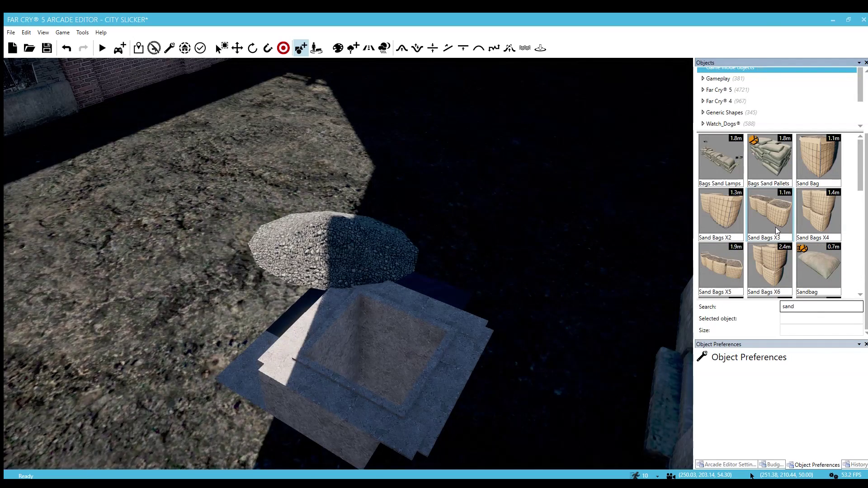
pyautogui.scroll(-5, 770, 169)
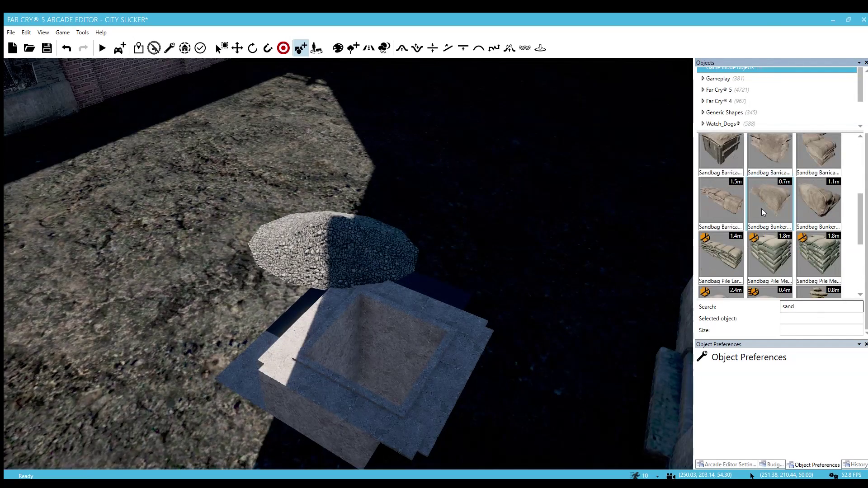
pyautogui.moveTo(753, 158); pyautogui.dragTo(426, 284)
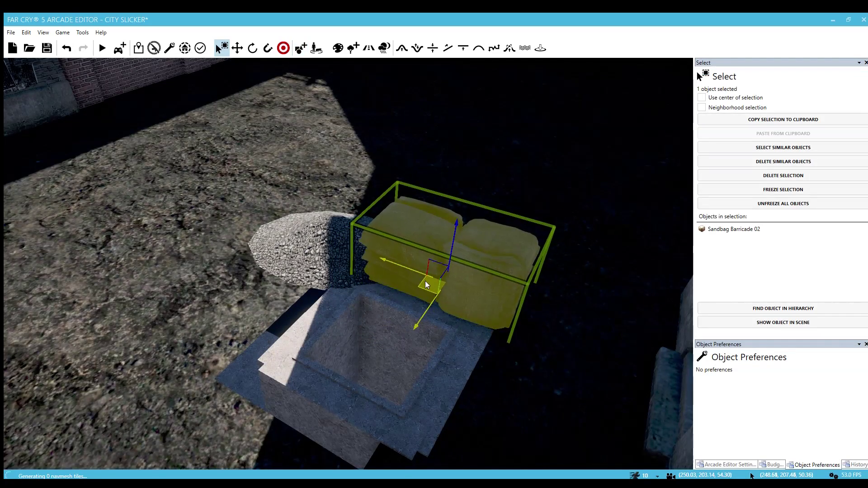
pyautogui.click(428, 231)
pyautogui.moveTo(428, 231); pyautogui.dragTo(458, 318, button='right')
pyautogui.press('o')
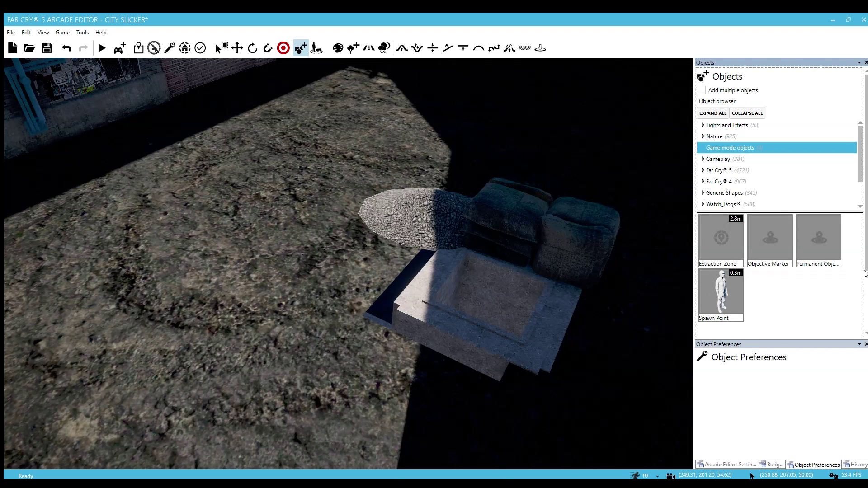
pyautogui.scroll(-3, 865, 267)
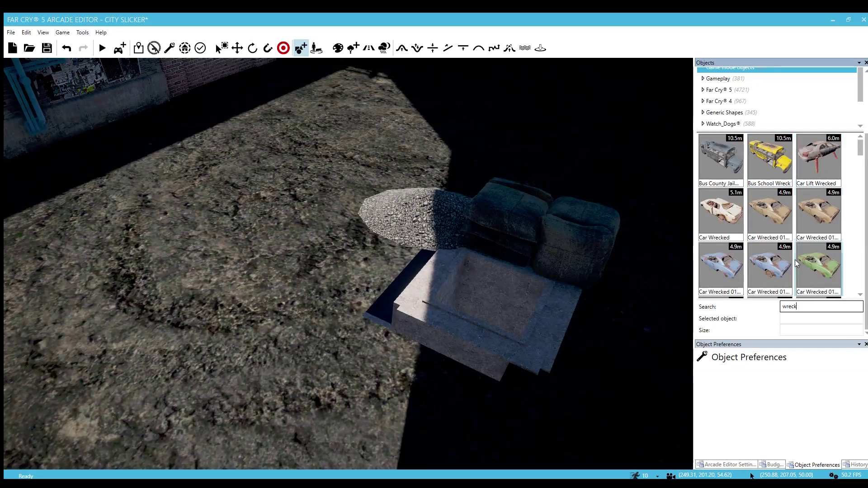
pyautogui.click(768, 266)
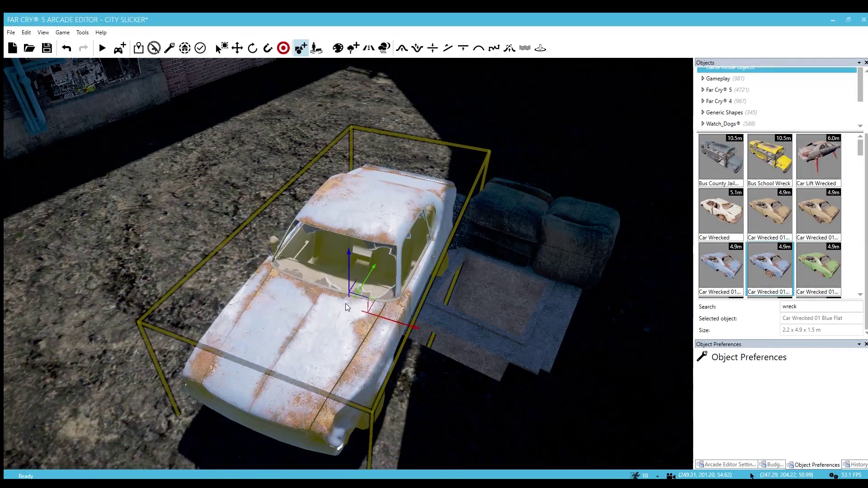
pyautogui.press('w')
pyautogui.moveTo(345, 304)
pyautogui.mouseDown(button='right')
pyautogui.moveTo(267, 264)
pyautogui.moveTo(325, 276)
pyautogui.moveTo(345, 303)
pyautogui.mouseUp(button='right')
pyautogui.press('s')
pyautogui.press('w')
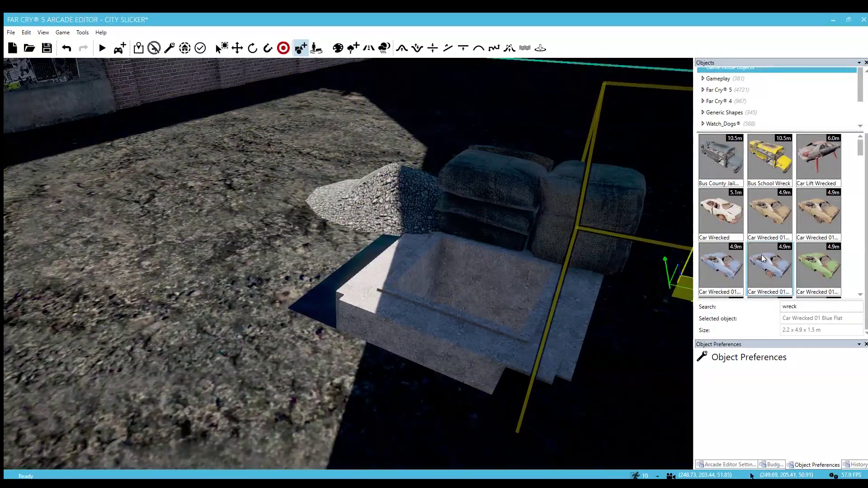
pyautogui.scroll(-6, 776, 254)
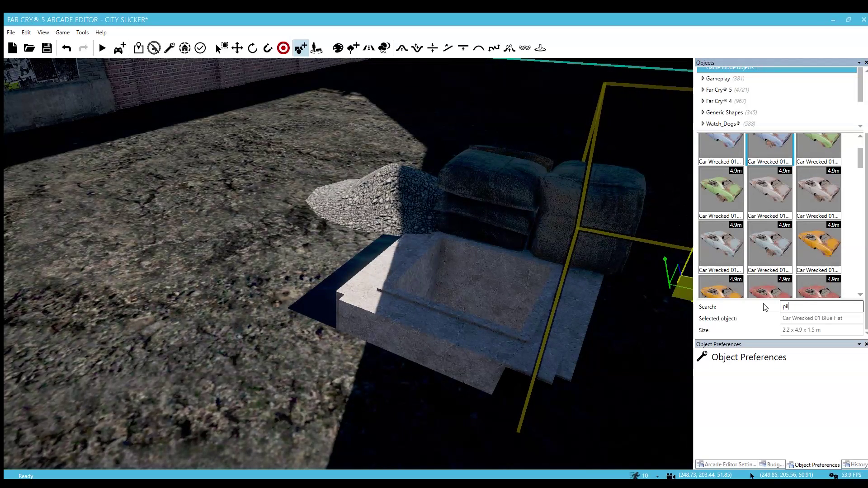
# Step: Place Bed Sheet Single Pile over the pit's rim in front of the gravel pile
pyautogui.scroll(-3, 778, 239)
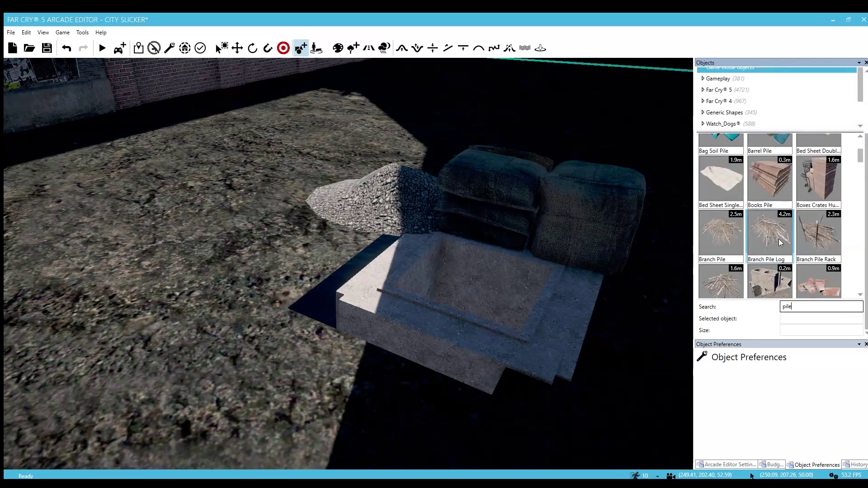
pyautogui.click(715, 186)
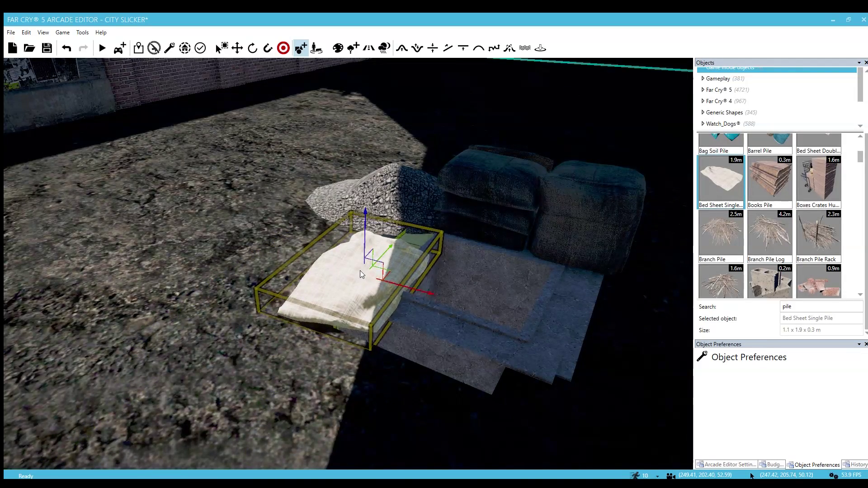
pyautogui.click(384, 249)
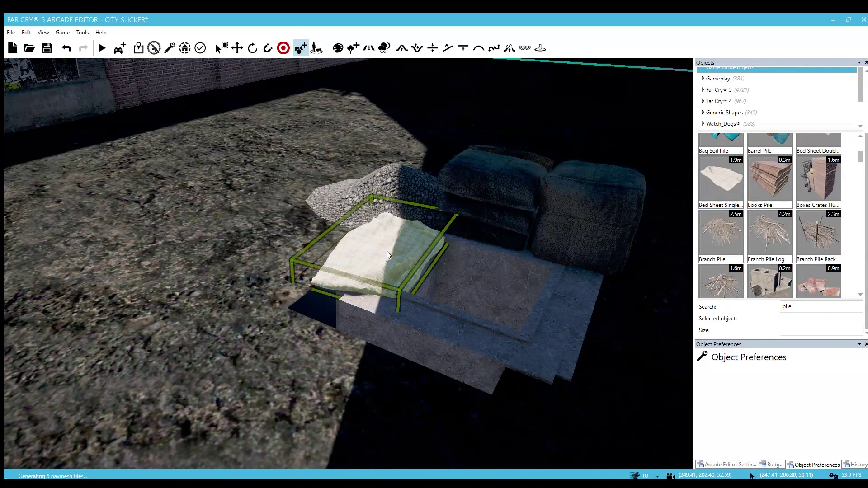
pyautogui.click(386, 252)
pyautogui.moveTo(407, 254); pyautogui.dragTo(393, 251)
# Step: Examine the bed sheet and the pit's edges from several sides for uncovered spots
pyautogui.moveTo(392, 299)
pyautogui.mouseDown(button='right')
pyautogui.moveTo(344, 298)
pyautogui.moveTo(334, 307)
pyautogui.moveTo(357, 303)
pyautogui.moveTo(353, 321)
pyautogui.moveTo(334, 325)
pyautogui.moveTo(362, 300)
pyautogui.moveTo(362, 312)
pyautogui.moveTo(369, 294)
pyautogui.moveTo(398, 305)
pyautogui.moveTo(392, 299)
pyautogui.mouseUp(button='right')
pyautogui.press('w')
pyautogui.press('s')
pyautogui.press('w')
pyautogui.press('s')
pyautogui.press('w')
pyautogui.press('w')
pyautogui.press('s')
pyautogui.press('s')
pyautogui.moveTo(350, 216); pyautogui.dragTo(351, 218)
pyautogui.moveTo(350, 218); pyautogui.dragTo(429, 226, button='right')
pyautogui.press('a')
pyautogui.press('w')
pyautogui.moveTo(425, 287); pyautogui.dragTo(402, 307, button='right')
pyautogui.press('s')
# Step: Position a Wall Thick 200x200x40 alongside the pit's concrete rim, next to the bed sheet, to widen that side
pyautogui.press('5')
pyautogui.press('w')
pyautogui.press('d')
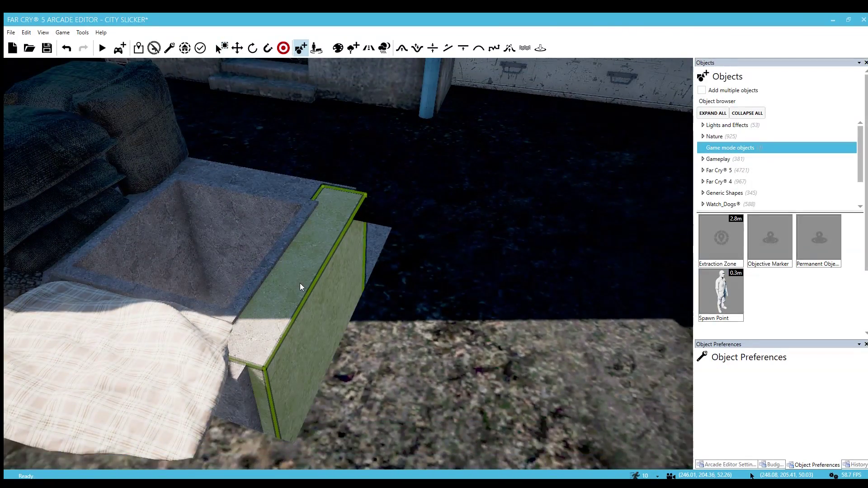
pyautogui.click(300, 283)
pyautogui.moveTo(300, 283); pyautogui.dragTo(302, 287, button='right')
pyautogui.press('s')
pyautogui.press('a')
pyautogui.moveTo(355, 397); pyautogui.dragTo(387, 406)
pyautogui.press('w')
pyautogui.moveTo(398, 386); pyautogui.dragTo(420, 327, button='right')
pyautogui.click(444, 299)
pyautogui.click(388, 293)
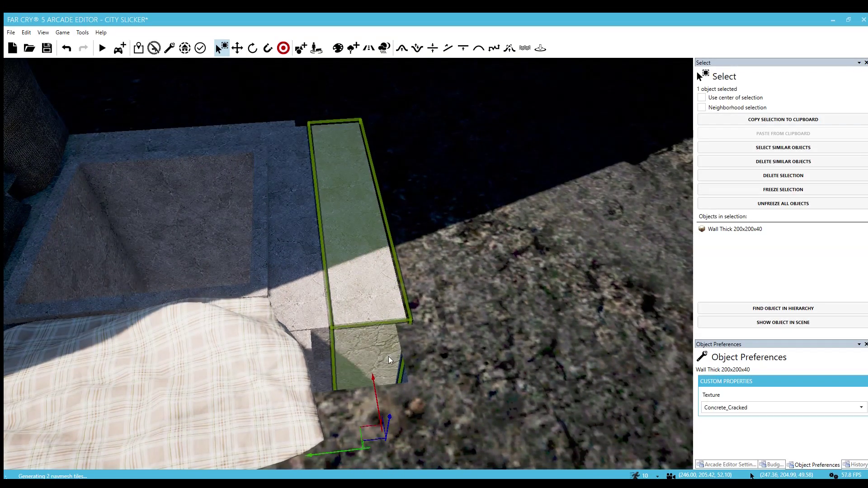
pyautogui.click(444, 345)
# Step: Search the object library for barre and place Barrel Opium at the rim corner beside the bed sheet
pyautogui.press('s')
pyautogui.moveTo(444, 345); pyautogui.dragTo(415, 259, button='right')
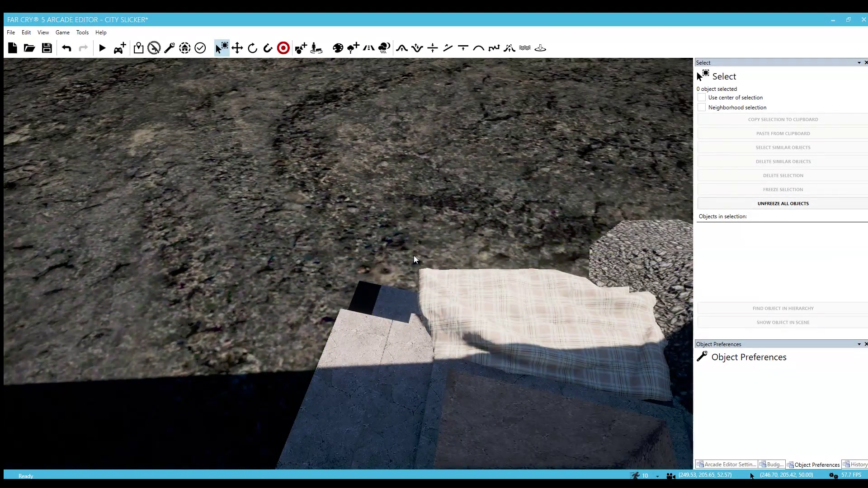
pyautogui.press('5')
pyautogui.moveTo(866, 245); pyautogui.dragTo(866, 302)
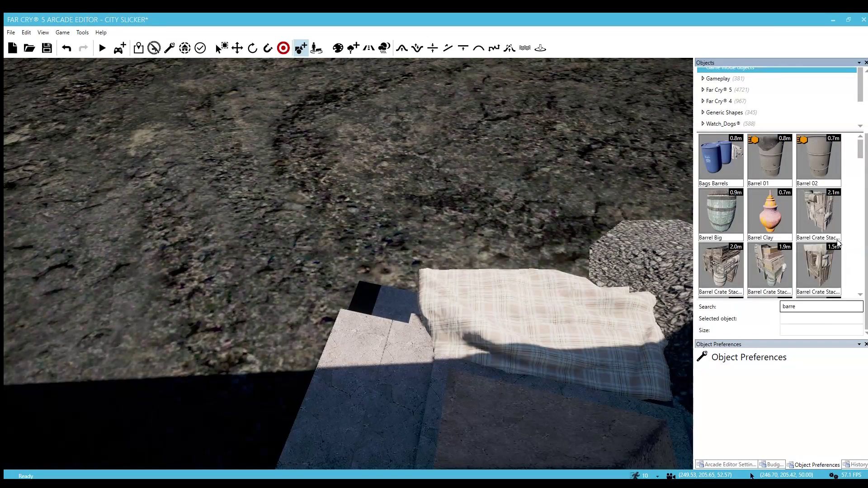
pyautogui.scroll(-3, 777, 224)
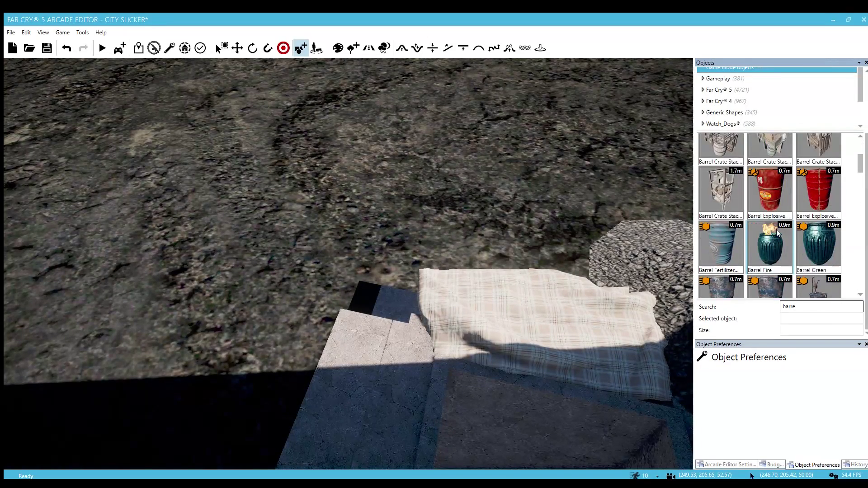
pyautogui.scroll(-2, 777, 232)
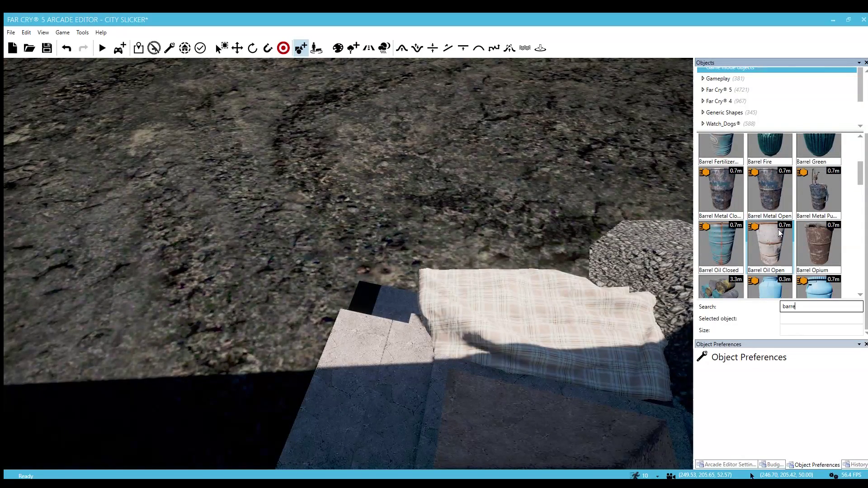
pyautogui.moveTo(815, 238); pyautogui.dragTo(381, 252)
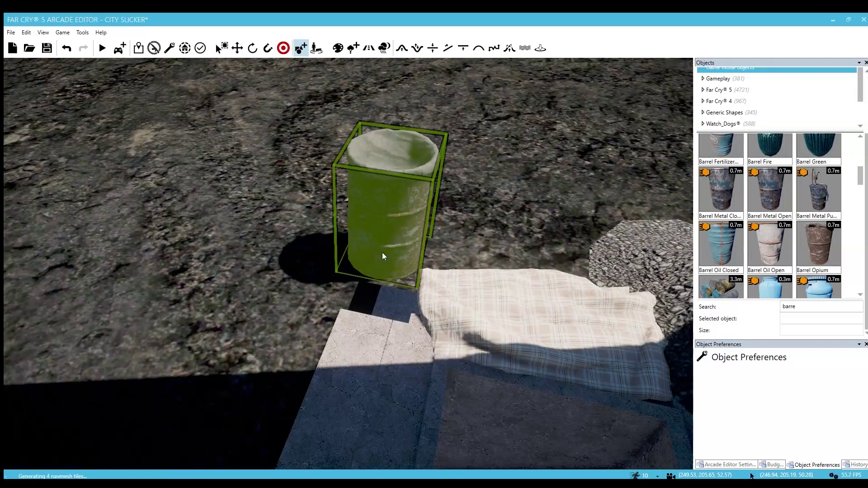
pyautogui.hotkey('ctrl', 'z')
pyautogui.moveTo(805, 251); pyautogui.dragTo(402, 296)
pyautogui.scroll(3, 362, 273)
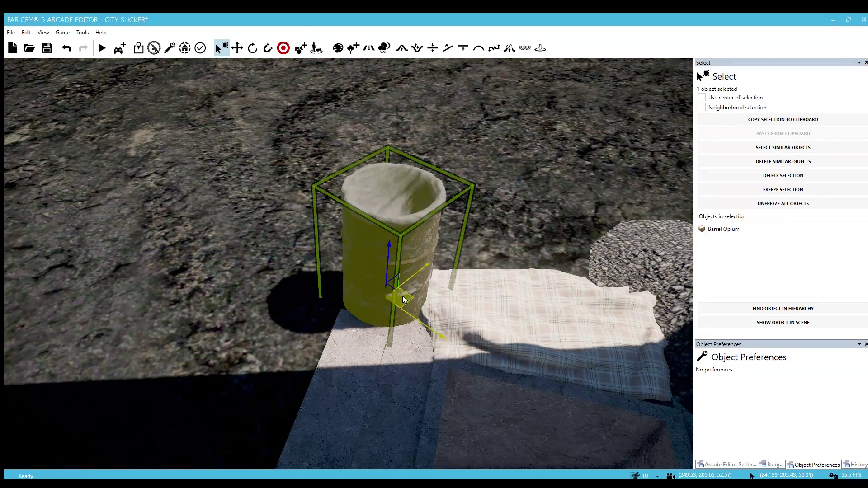
pyautogui.click(312, 279)
# Step: Examine the barrel's placement and the inside of the pit opening from above
pyautogui.press('a')
pyautogui.moveTo(313, 279); pyautogui.dragTo(329, 275, button='right')
pyautogui.press('d')
pyautogui.moveTo(337, 170); pyautogui.dragTo(337, 222, button='right')
pyautogui.moveTo(373, 265); pyautogui.dragTo(460, 312, button='right')
pyautogui.press('d')
pyautogui.press('w')
pyautogui.press('w')
pyautogui.press('w')
pyautogui.press('w')
pyautogui.press('s')
# Step: Search the object library for grap and place a Grapple Ledge along the inner wall of the pit opening
pyautogui.press('5')
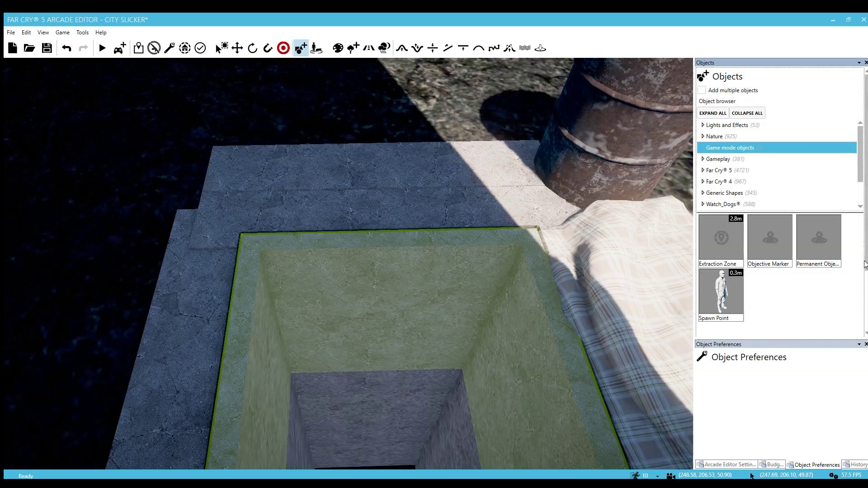
pyautogui.moveTo(866, 265); pyautogui.dragTo(865, 326)
pyautogui.click(818, 306)
pyautogui.write('gr')
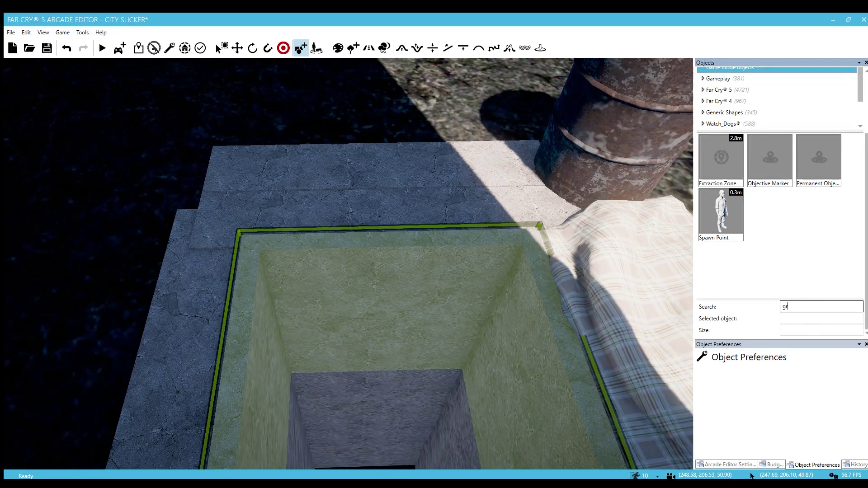
pyautogui.write('ap')
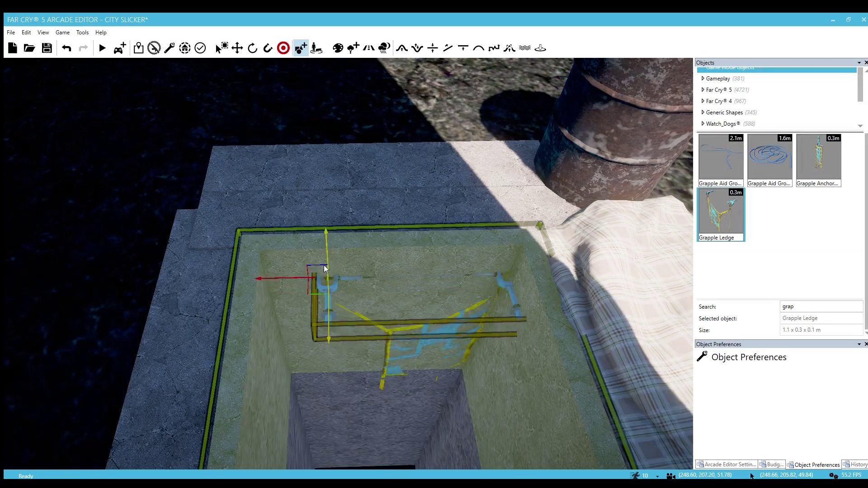
pyautogui.moveTo(438, 256); pyautogui.dragTo(493, 256)
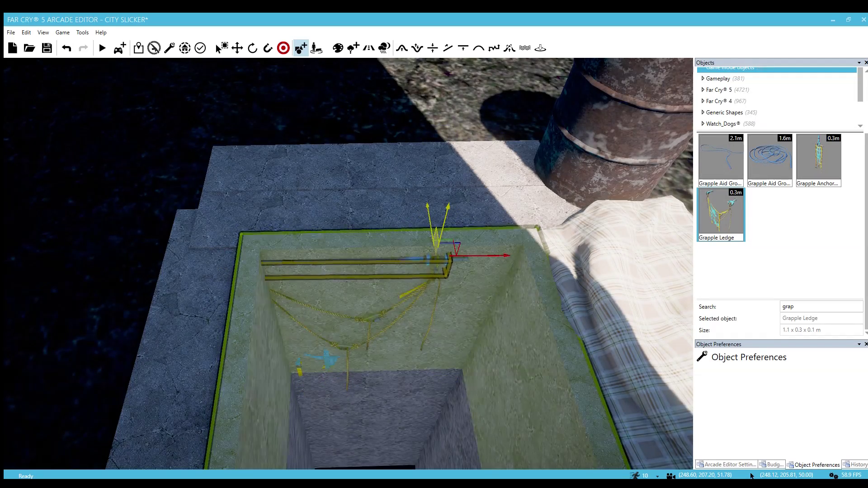
pyautogui.moveTo(479, 247); pyautogui.dragTo(482, 247)
pyautogui.press('Escape')
# Step: Search the object library for fence, with the alley between the brick buildings in view
pyautogui.moveTo(472, 277); pyautogui.dragTo(368, 137, button='right')
pyautogui.scroll(-1, 371, 142)
pyautogui.press('s')
pyautogui.press('d')
pyautogui.moveTo(406, 218); pyautogui.dragTo(338, 272, button='right')
pyautogui.press('s')
pyautogui.press('w')
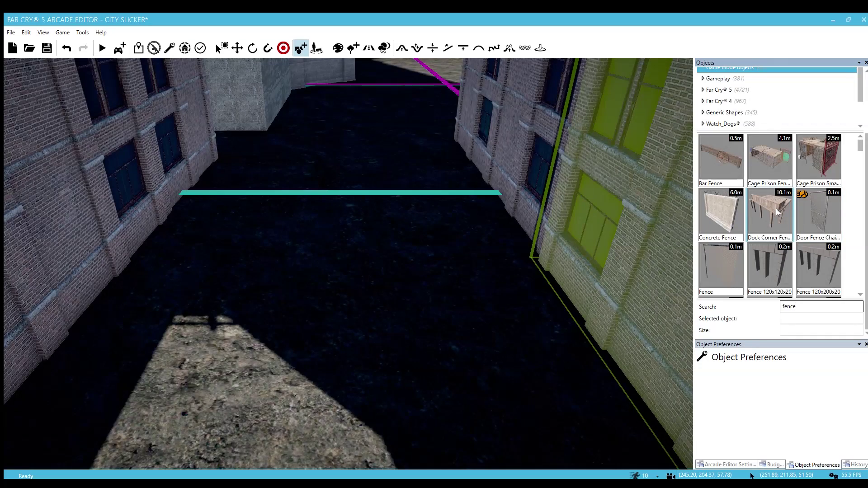
# Step: Place a Fence Corrugated Metal Concrete Small across the alley, with one end against the brick building
pyautogui.scroll(-3, 772, 210)
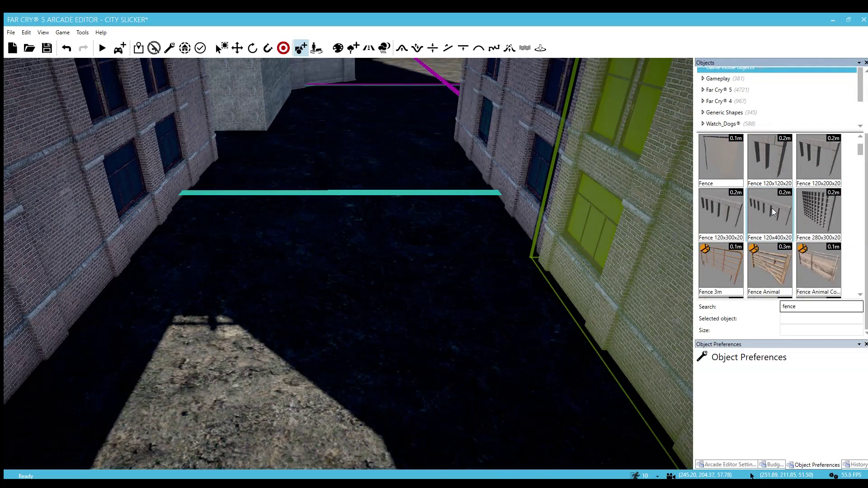
pyautogui.scroll(-5, 772, 208)
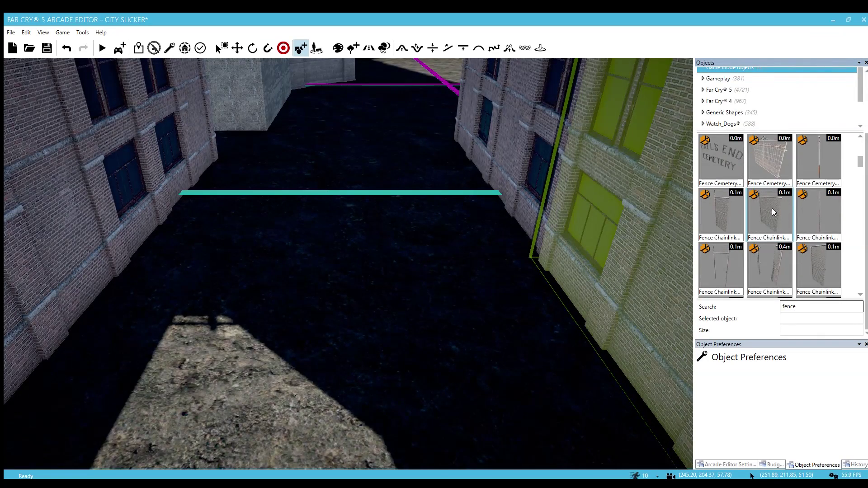
pyautogui.scroll(-3, 772, 208)
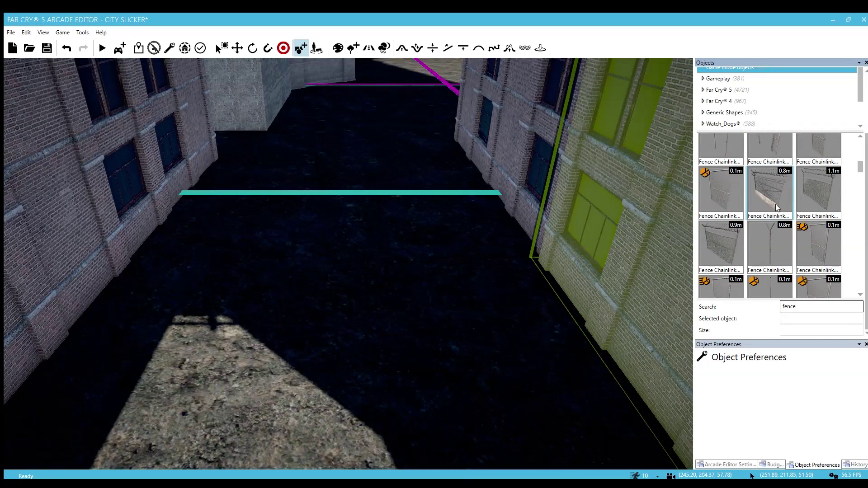
pyautogui.scroll(-4, 775, 207)
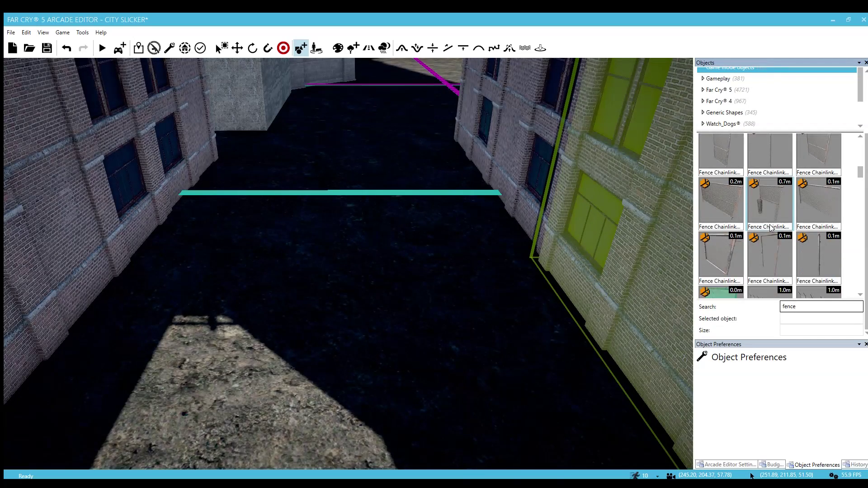
pyautogui.scroll(-3, 771, 226)
pyautogui.click(723, 194)
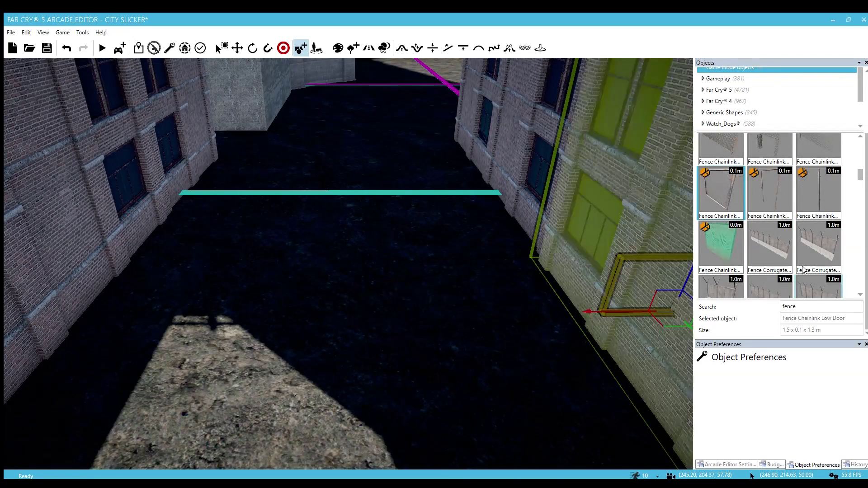
pyautogui.scroll(-3, 803, 270)
pyautogui.click(820, 180)
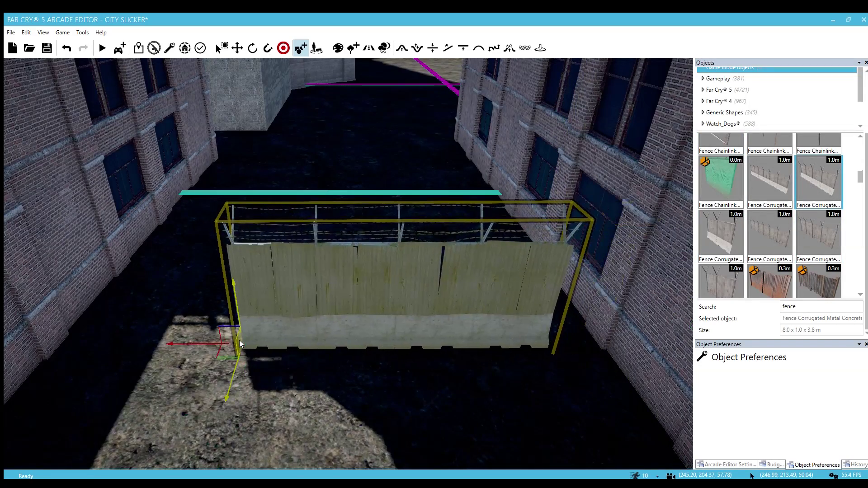
pyautogui.click(721, 233)
pyautogui.click(441, 346)
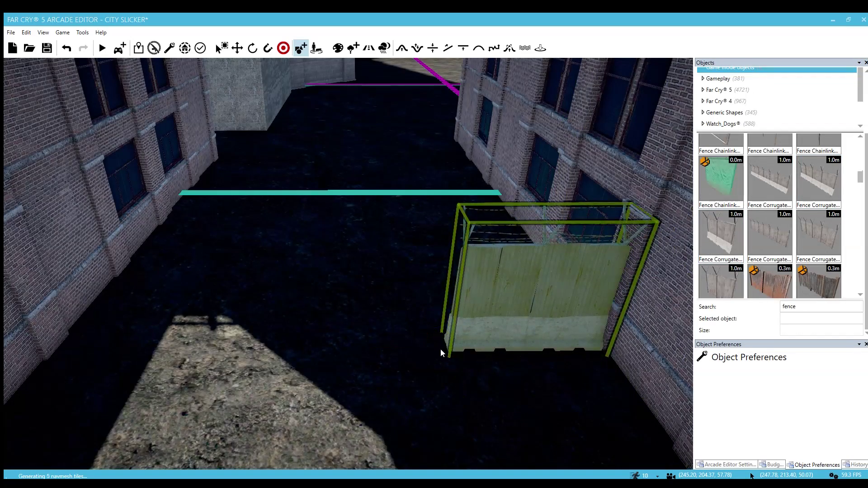
# Step: Place a Fence Double gate directly beside the corrugated fence, in line across the alley
pyautogui.press('a')
pyautogui.scroll(-2, 708, 276)
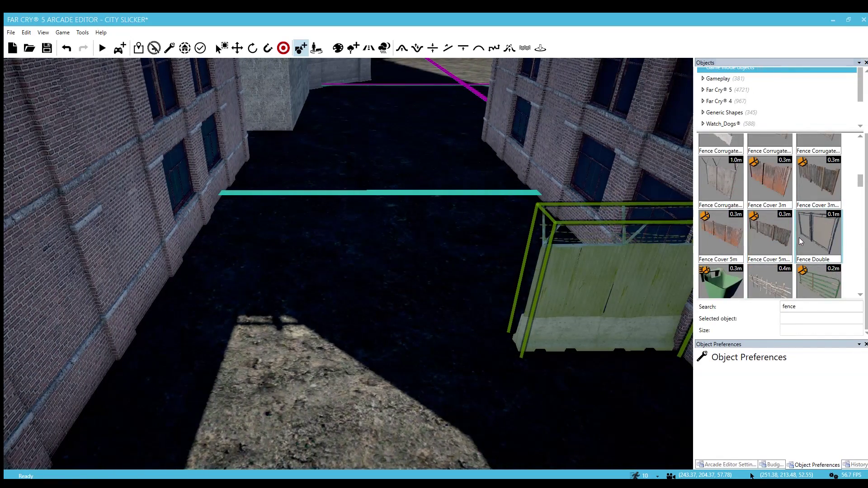
pyautogui.click(770, 233)
pyautogui.click(818, 233)
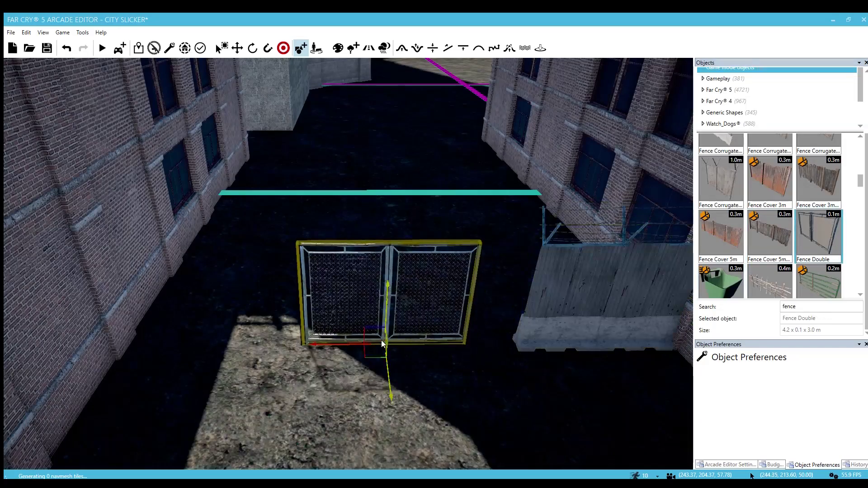
pyautogui.click(434, 342)
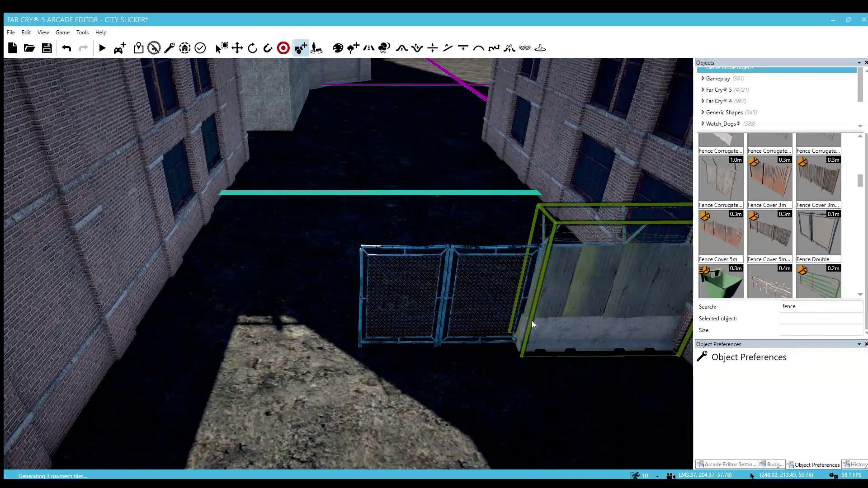
# Step: Duplicate the Fence Corrugated Metal Concrete Small twice on the gate's other side to close the alley up to the opposite brick wall
pyautogui.press('d')
pyautogui.scroll(-3, 774, 261)
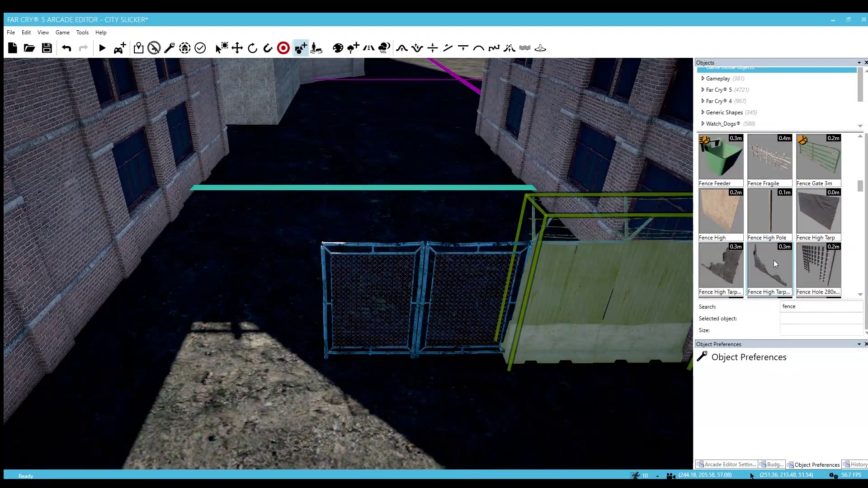
pyautogui.scroll(-5, 785, 259)
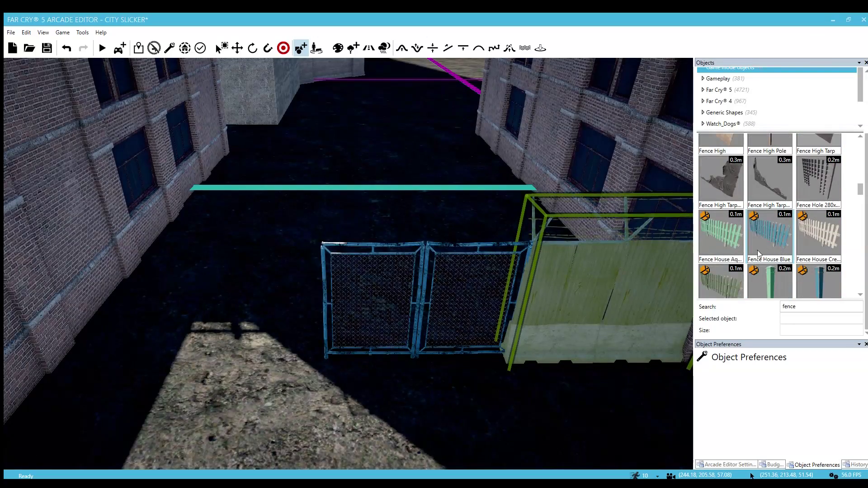
pyautogui.click(560, 303)
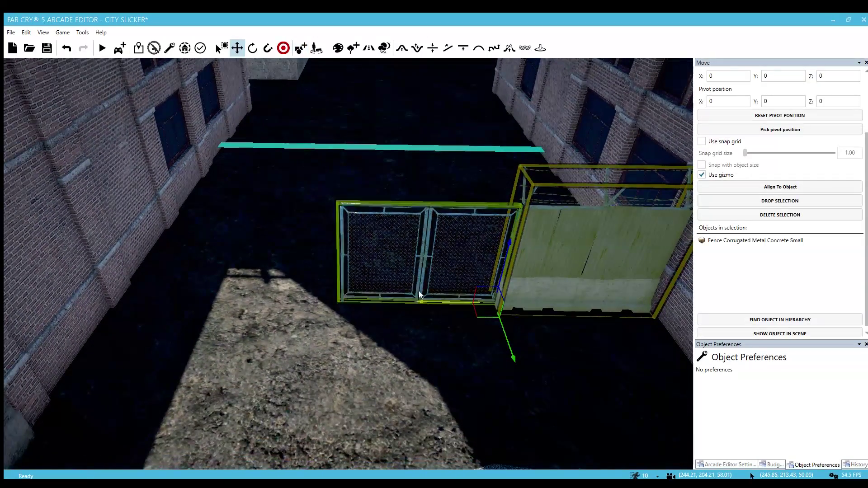
pyautogui.keyDown('shift'); pyautogui.moveTo(474, 361); pyautogui.dragTo(144, 293); pyautogui.keyUp('shift')
pyautogui.press('w')
pyautogui.press('a')
pyautogui.keyDown('shift'); pyautogui.moveTo(247, 305); pyautogui.dragTo(153, 301); pyautogui.keyUp('shift')
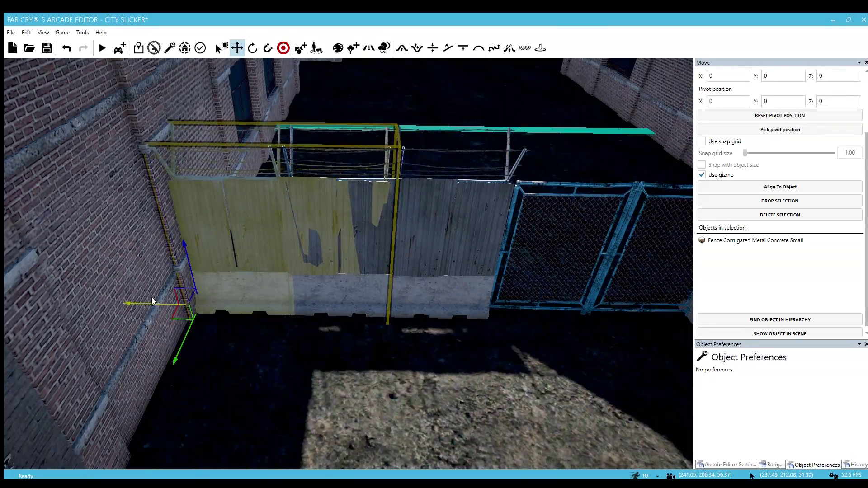
pyautogui.click(235, 343)
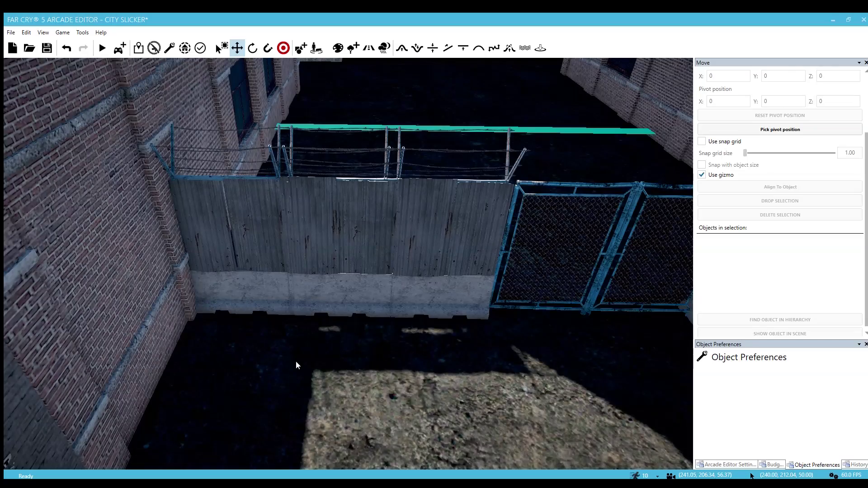
# Step: Search the object library for build, with the open ground beyond the fire-escape building in view
pyautogui.press('d')
pyautogui.moveTo(351, 347); pyautogui.dragTo(487, 233, button='right')
pyautogui.press('d')
pyautogui.moveTo(393, 311); pyautogui.dragTo(361, 226, button='right')
pyautogui.press('w')
pyautogui.press('w')
pyautogui.moveTo(393, 305); pyautogui.dragTo(181, 393, button='right')
pyautogui.press('s')
pyautogui.press('1')
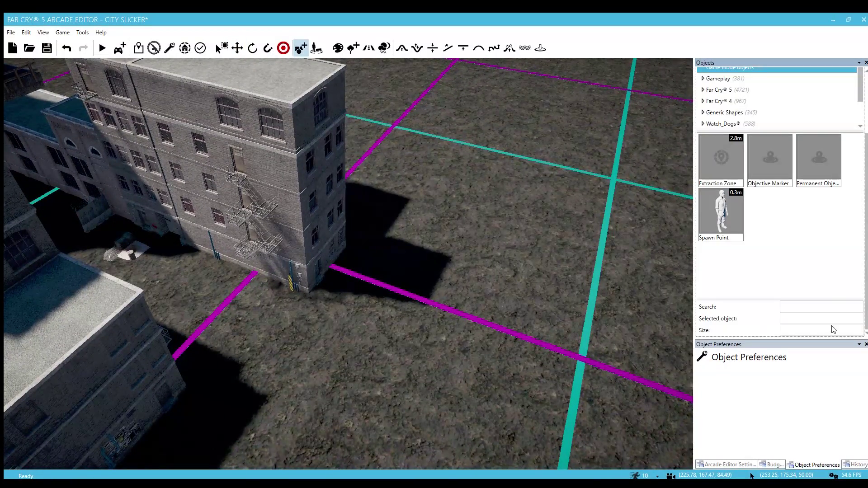
pyautogui.write('build')
# Step: Place Building C 12 on the open ground near the end of the fire-escape building
pyautogui.scroll(-1, 750, 206)
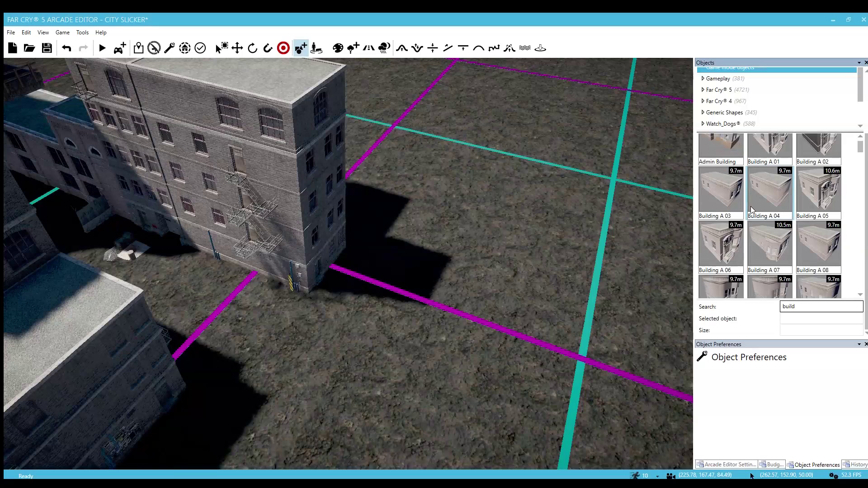
pyautogui.scroll(-2, 776, 207)
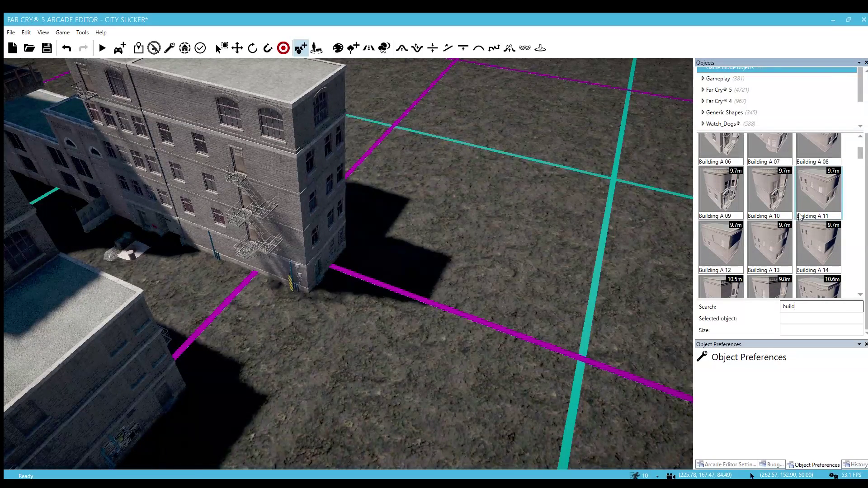
pyautogui.scroll(-5, 805, 187)
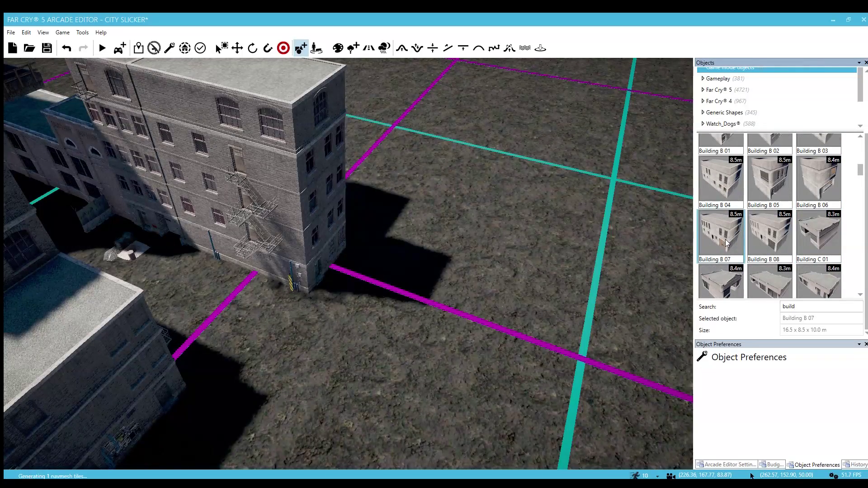
pyautogui.scroll(-1, 778, 250)
pyautogui.scroll(-2, 778, 249)
pyautogui.scroll(-2, 779, 249)
pyautogui.click(770, 202)
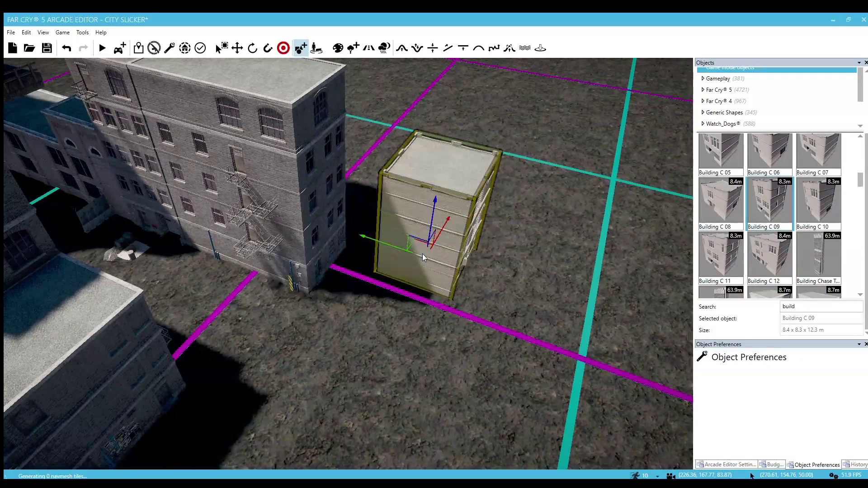
pyautogui.scroll(-1, 788, 247)
pyautogui.click(787, 244)
pyautogui.moveTo(441, 267); pyautogui.dragTo(465, 270, button='right')
pyautogui.press('w')
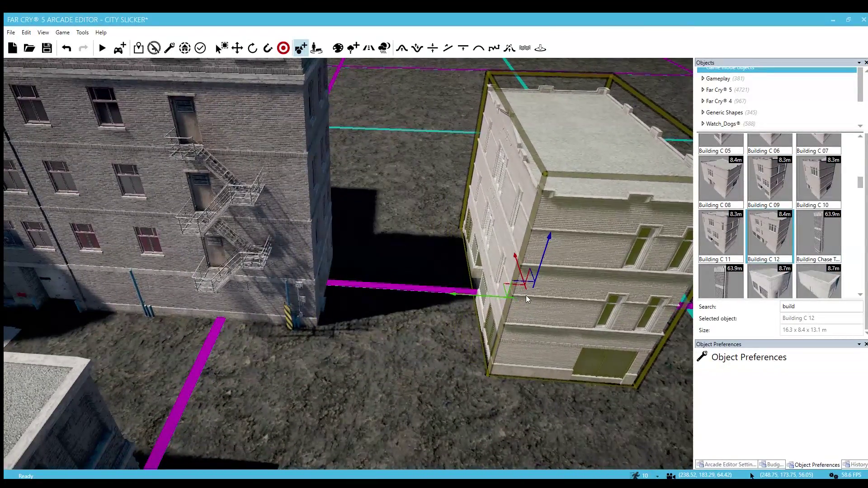
pyautogui.moveTo(523, 295); pyautogui.dragTo(610, 286, button='right')
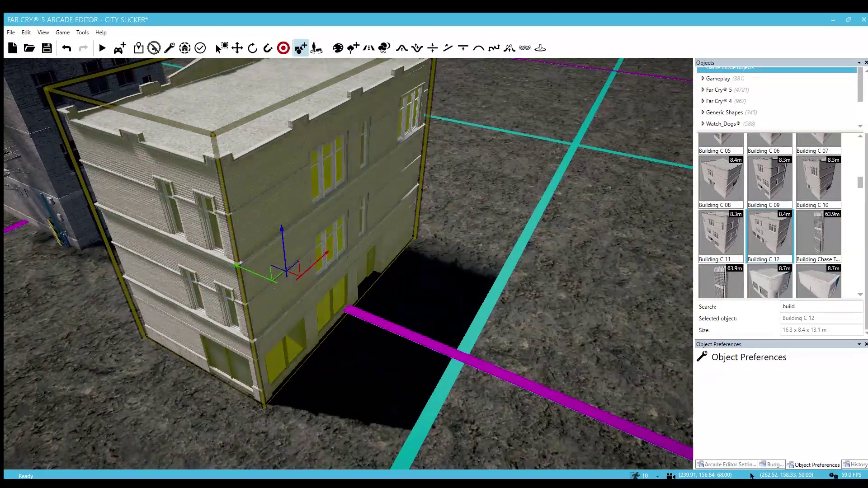
pyautogui.moveTo(520, 271); pyautogui.dragTo(431, 261, button='right')
pyautogui.click(431, 261)
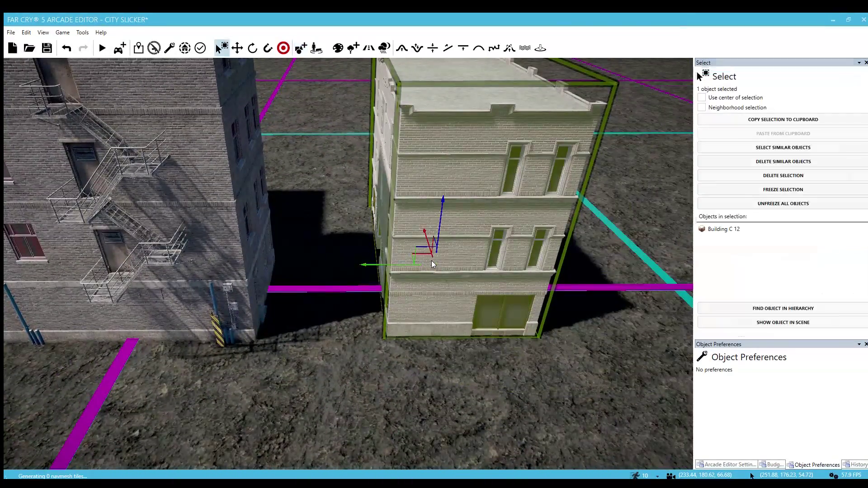
# Step: Rotate Building C 12 so its long windowed side faces the street and move it against the fire-escape building's end
pyautogui.press('3')
pyautogui.moveTo(455, 238); pyautogui.dragTo(394, 299)
pyautogui.press('2')
pyautogui.moveTo(392, 302); pyautogui.dragTo(392, 305)
pyautogui.click(378, 344)
# Step: Search the object library for build and place Building E 08 against the end of the low brick building across the street
pyautogui.press('s')
pyautogui.press('d')
pyautogui.press('d')
pyautogui.moveTo(376, 334); pyautogui.dragTo(388, 345, button='right')
pyautogui.press('5')
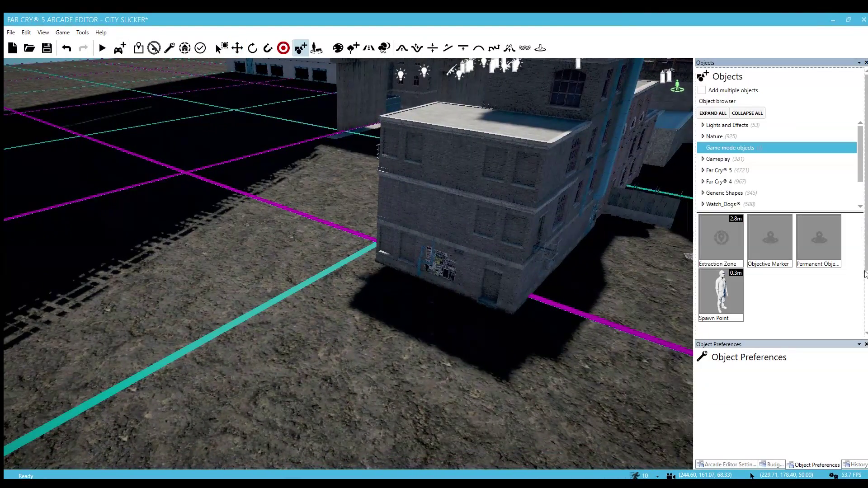
pyautogui.moveTo(865, 260); pyautogui.dragTo(864, 313)
pyautogui.click(825, 316)
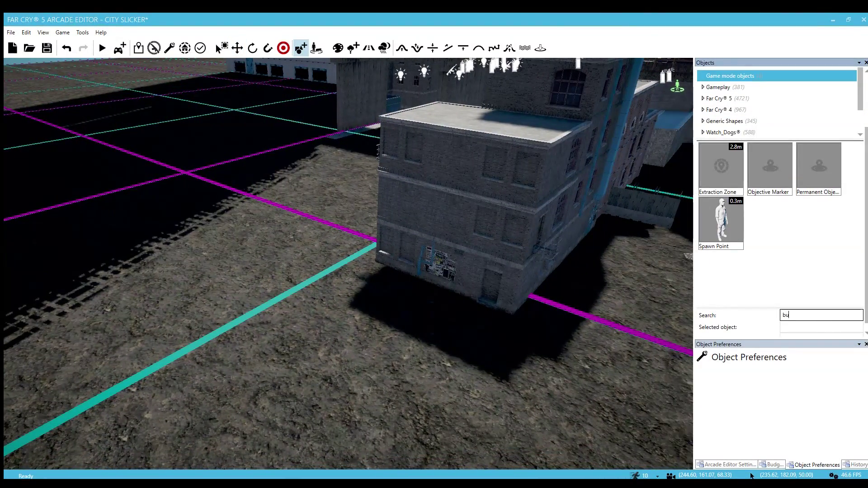
pyautogui.scroll(-5, 742, 245)
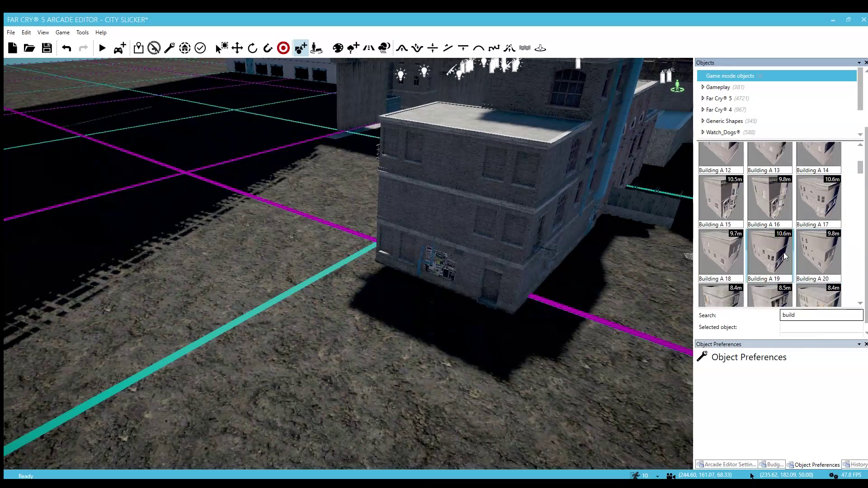
pyautogui.scroll(-10, 742, 245)
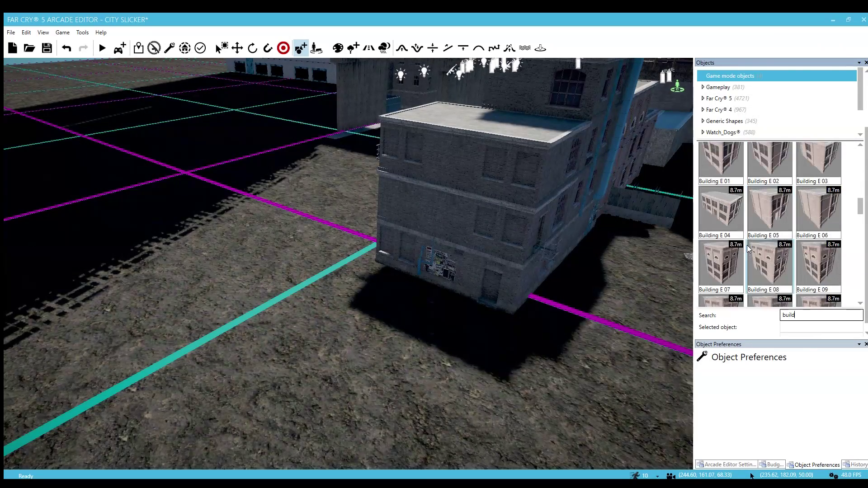
pyautogui.scroll(1, 763, 248)
pyautogui.moveTo(771, 177); pyautogui.dragTo(342, 326)
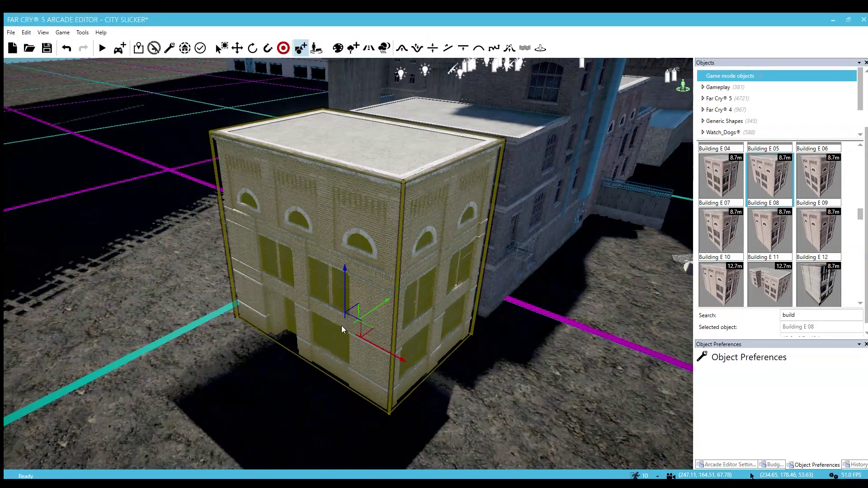
pyautogui.click(341, 326)
# Step: Examine the street between the two building rows and browse further building models, previewing Building F 13
pyautogui.press('w')
pyautogui.moveTo(342, 326); pyautogui.dragTo(312, 267, button='right')
pyautogui.press('d')
pyautogui.moveTo(374, 334); pyautogui.dragTo(308, 334, button='right')
pyautogui.press('w')
pyautogui.press('s')
pyautogui.scroll(-5, 798, 256)
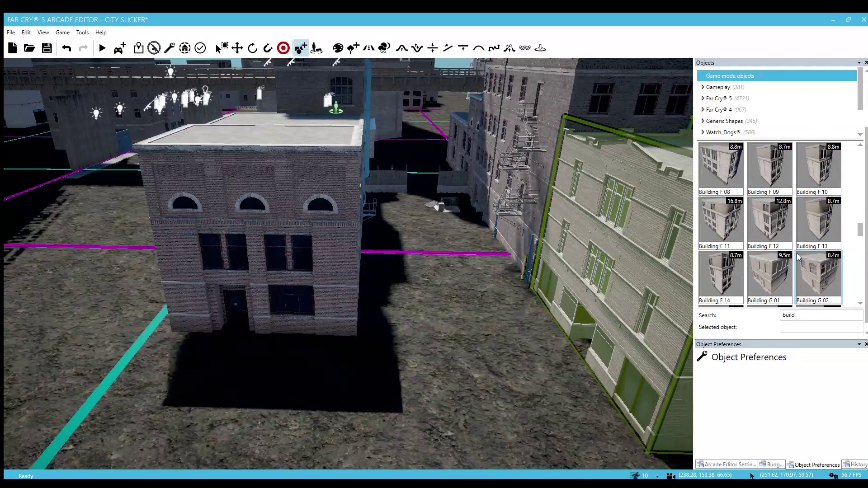
pyautogui.scroll(-1, 797, 256)
pyautogui.click(806, 213)
pyautogui.scroll(-3, 780, 257)
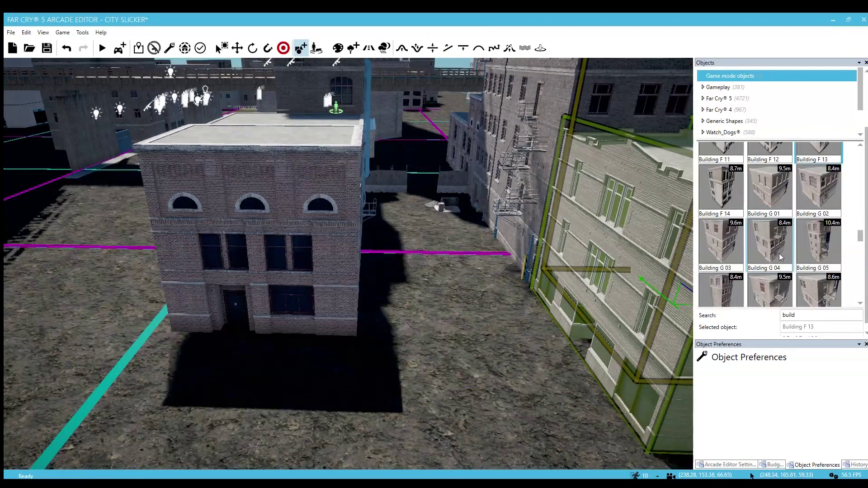
# Step: Place Building G 04 against the free end of Building E 08 to extend that side of the street
pyautogui.click(772, 242)
pyautogui.press('d')
pyautogui.press('s')
pyautogui.moveTo(430, 364); pyautogui.dragTo(321, 327, button='right')
pyautogui.press('w')
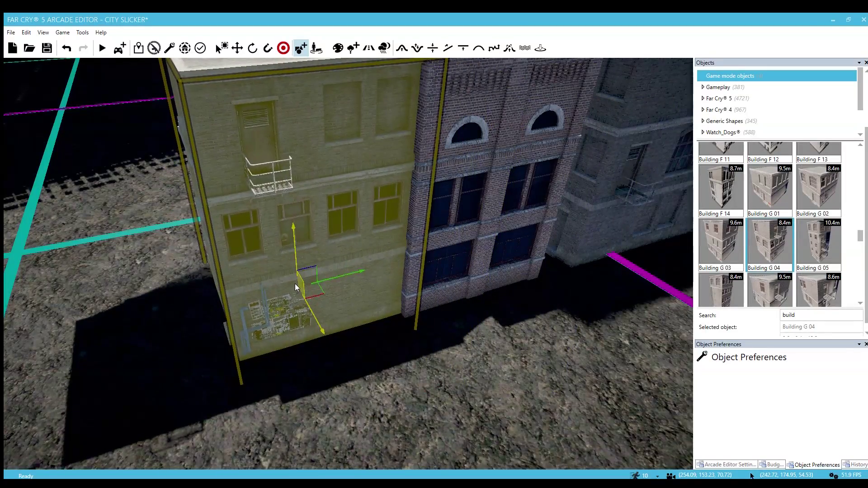
pyautogui.press('a')
pyautogui.moveTo(281, 283)
pyautogui.mouseDown(button='right')
pyautogui.moveTo(312, 285)
pyautogui.moveTo(292, 296)
pyautogui.mouseUp(button='right')
pyautogui.press('s')
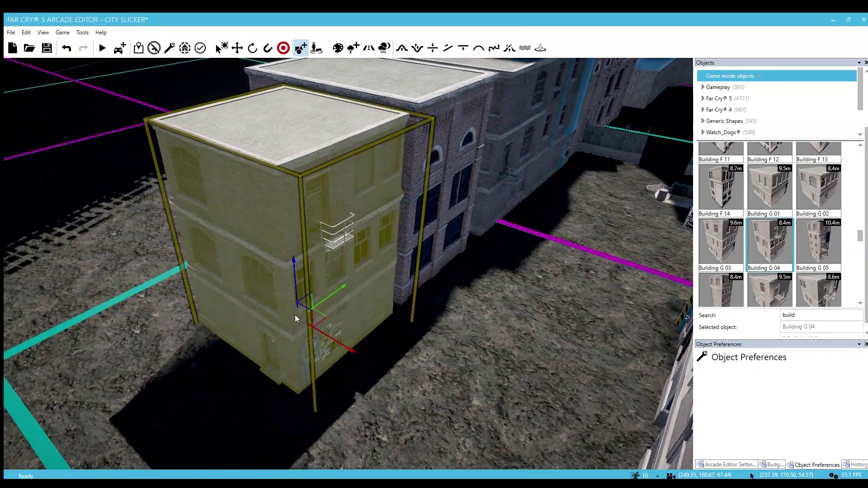
pyautogui.click(305, 308)
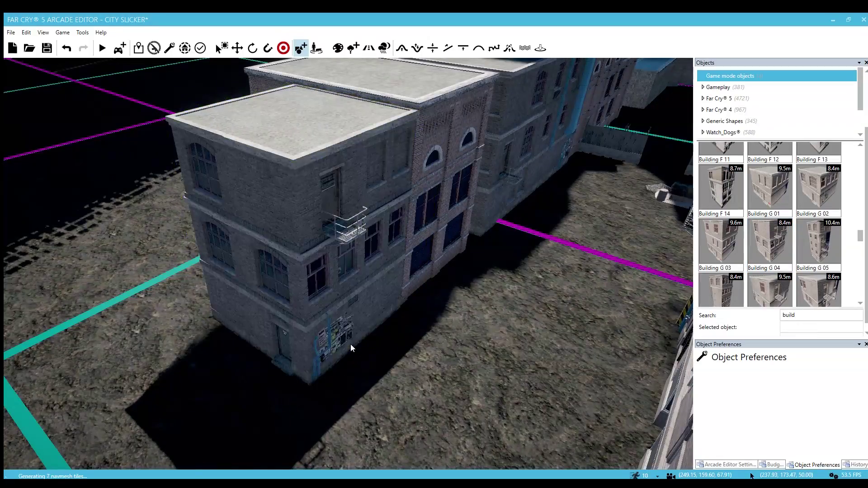
# Step: Examine the open end of the street between the two building rows from above the roofs
pyautogui.moveTo(350, 346); pyautogui.dragTo(317, 343, button='right')
pyautogui.press('a')
pyautogui.moveTo(217, 387); pyautogui.dragTo(265, 391, button='right')
pyautogui.press('w')
pyautogui.moveTo(348, 392); pyautogui.dragTo(324, 392, button='right')
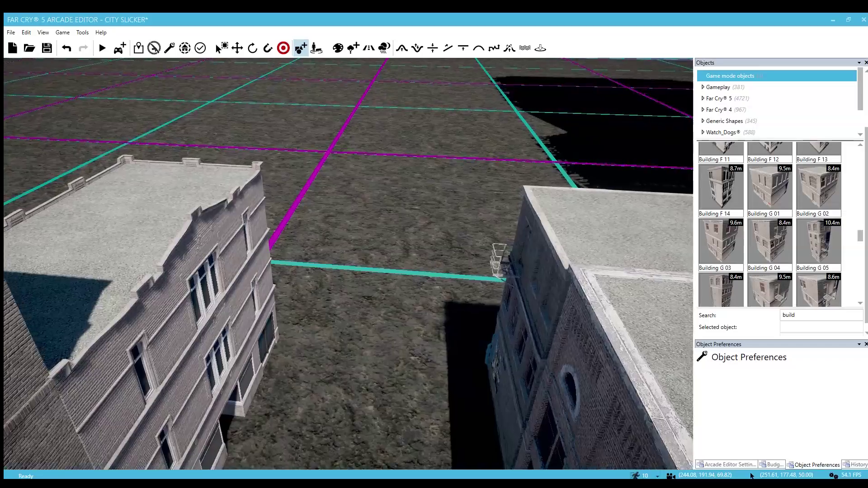
# Step: Examine the bare ground at the open end of the street beside the brick building's corner
pyautogui.press('w')
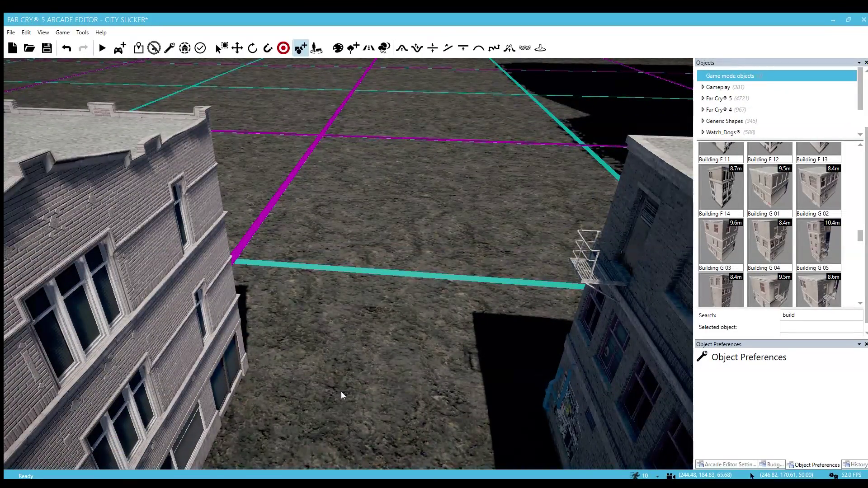
pyautogui.press('w')
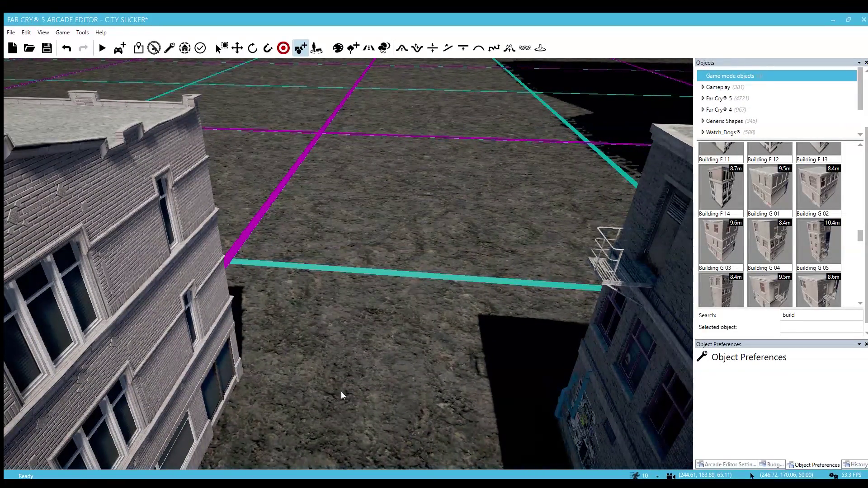
pyautogui.press('w')
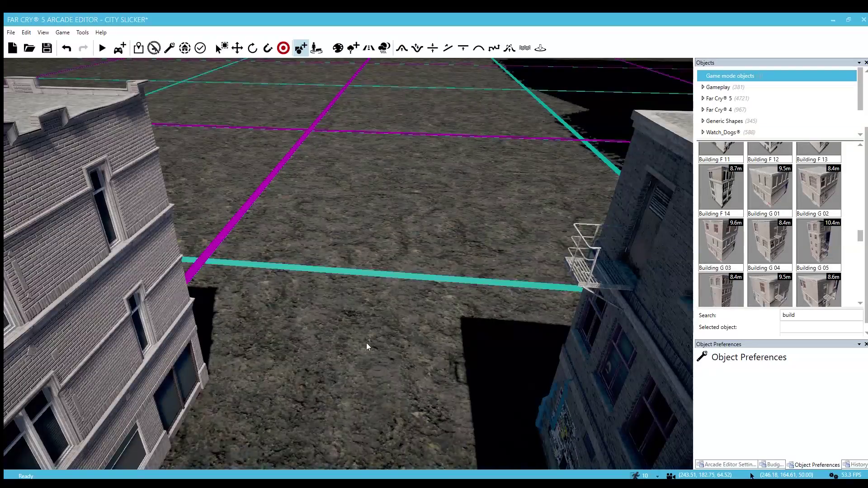
pyautogui.press('w')
pyautogui.moveTo(457, 348); pyautogui.dragTo(390, 391, button='right')
pyautogui.press('d')
pyautogui.press('s')
pyautogui.press('w')
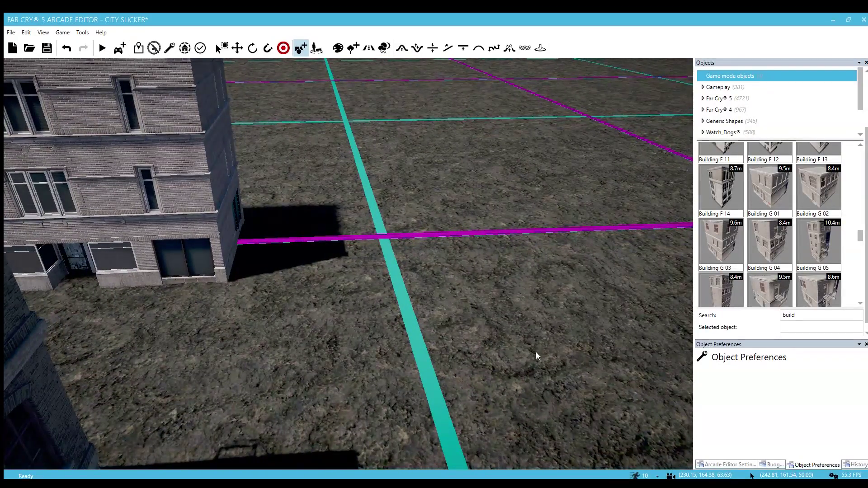
# Step: Search the object library for 400x and try Floor 20x400x800 and Floor 20x400x400 at the street's open end
pyautogui.doubleClick(809, 315)
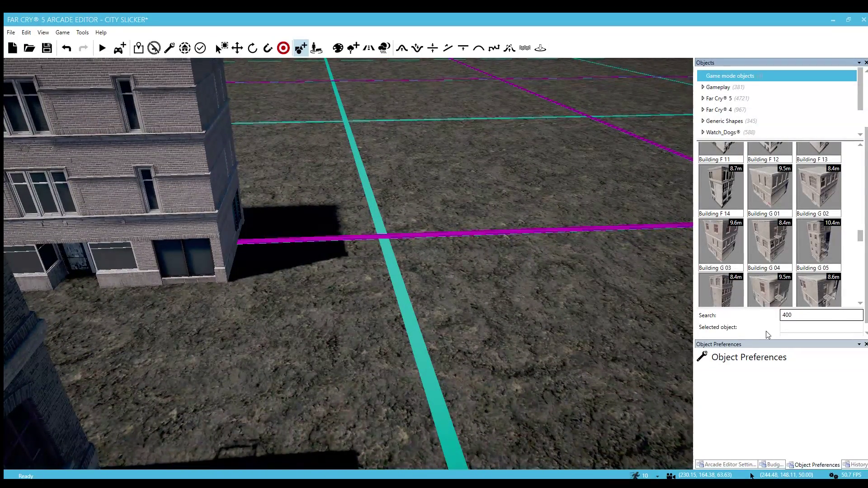
pyautogui.scroll(1, 774, 219)
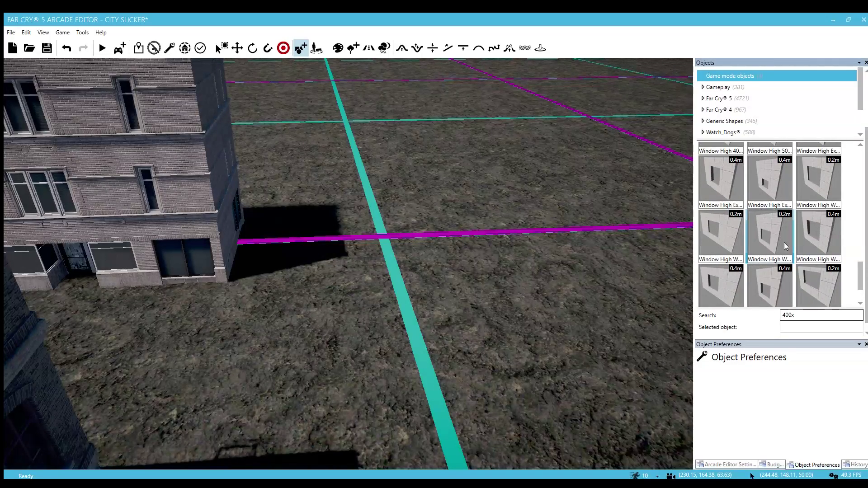
pyautogui.scroll(7, 790, 246)
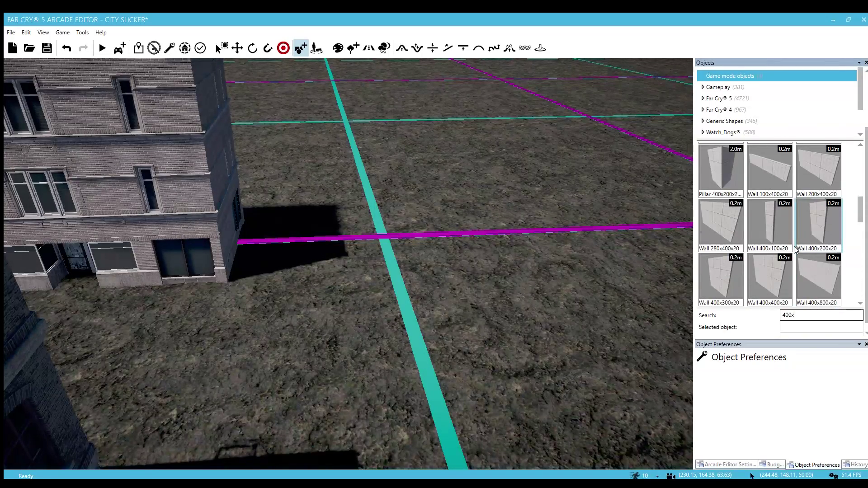
pyautogui.scroll(1, 795, 250)
pyautogui.click(801, 266)
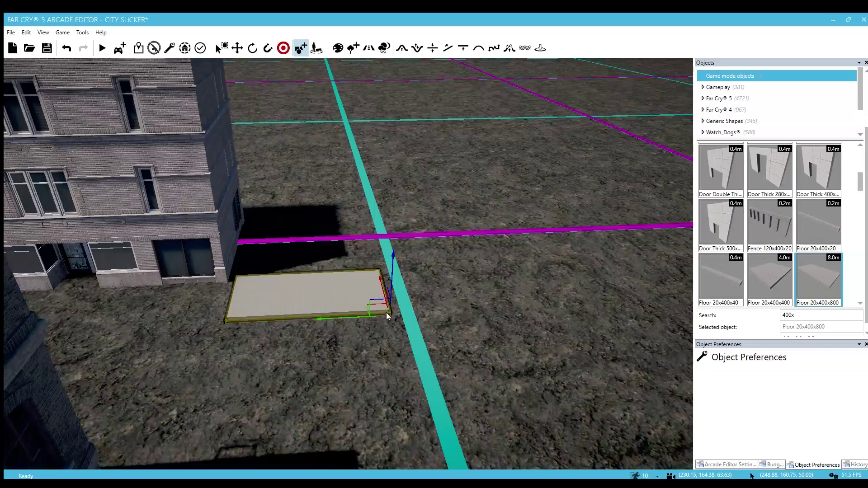
pyautogui.click(775, 268)
pyautogui.moveTo(284, 332); pyautogui.dragTo(343, 347, button='right')
pyautogui.press('a')
pyautogui.press('s')
pyautogui.scroll(3, 809, 271)
# Step: Search the object library for 600x and try Floor 20x600x600 on the ground beside the brick building's corner
pyautogui.click(788, 315)
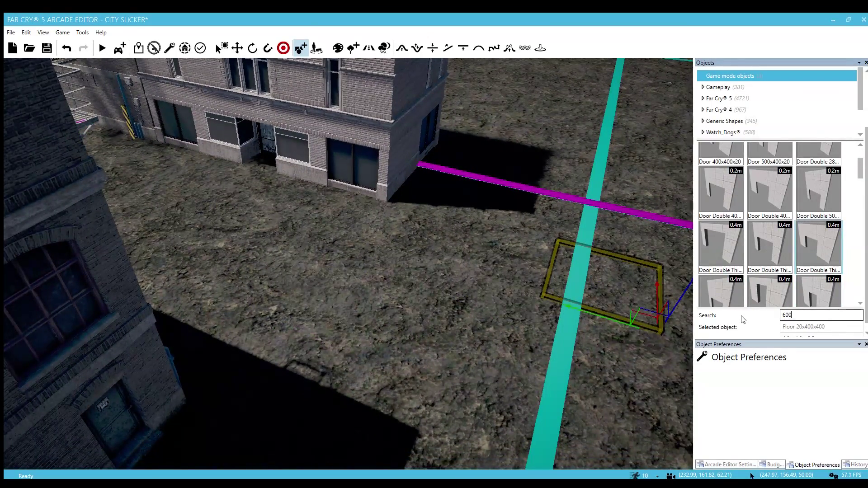
pyautogui.click(721, 195)
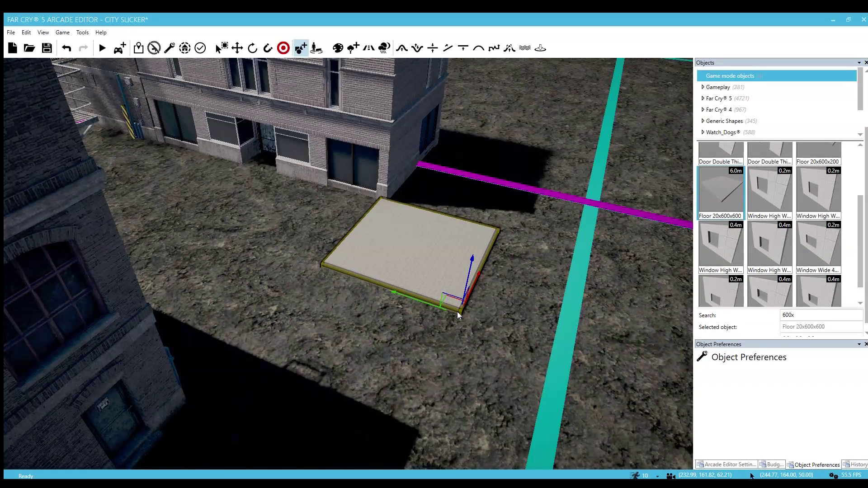
pyautogui.scroll(2, 749, 267)
pyautogui.scroll(-2, 801, 241)
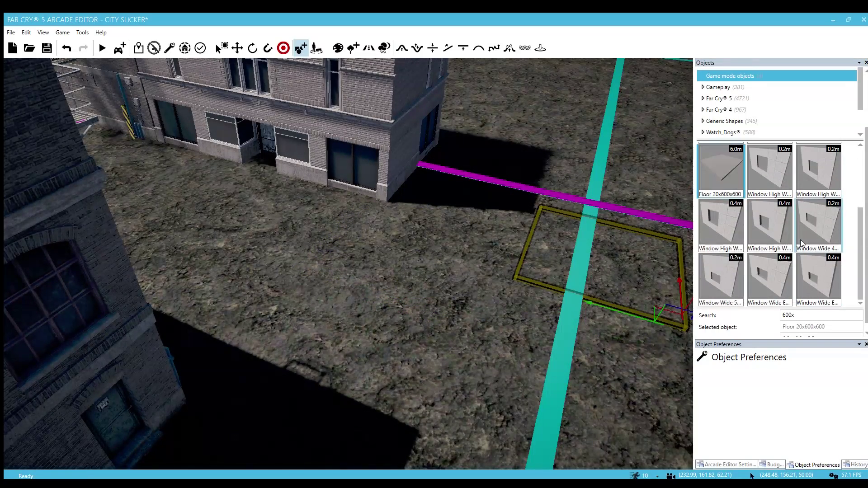
# Step: Search the object library for 800x, place Floor 20x800x800 at the brick building's corner and select it
pyautogui.click(790, 315)
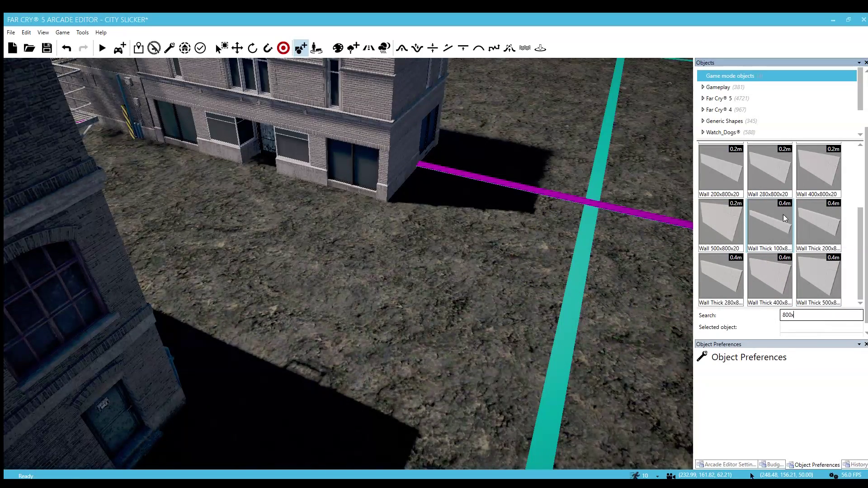
pyautogui.scroll(1, 777, 220)
pyautogui.click(824, 175)
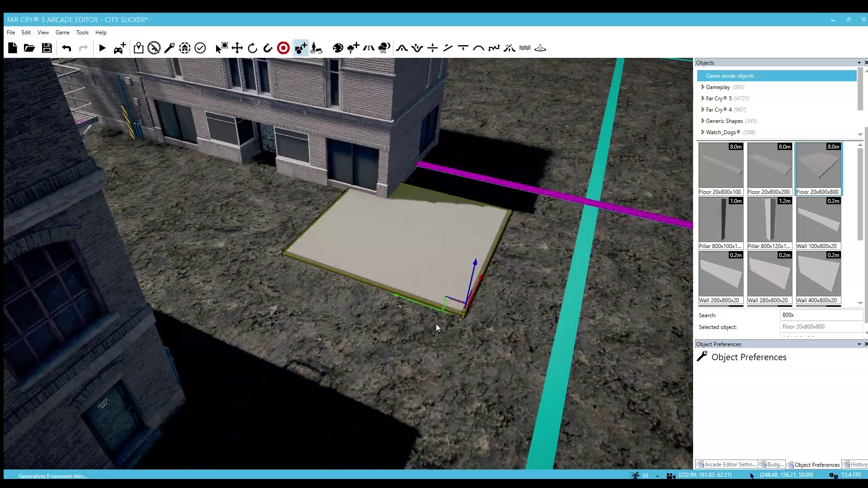
pyautogui.click(503, 367)
pyautogui.click(455, 334)
pyautogui.press('d')
pyautogui.moveTo(455, 333); pyautogui.dragTo(262, 332, button='right')
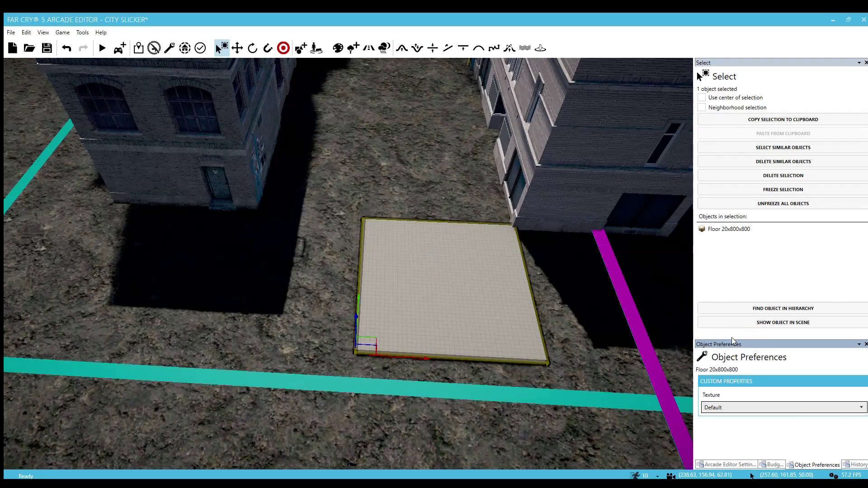
# Step: Try the Metal_Panels_Bolted and Metal_Panels_Welded_Glossy textures on the floor slab
pyautogui.click(732, 320)
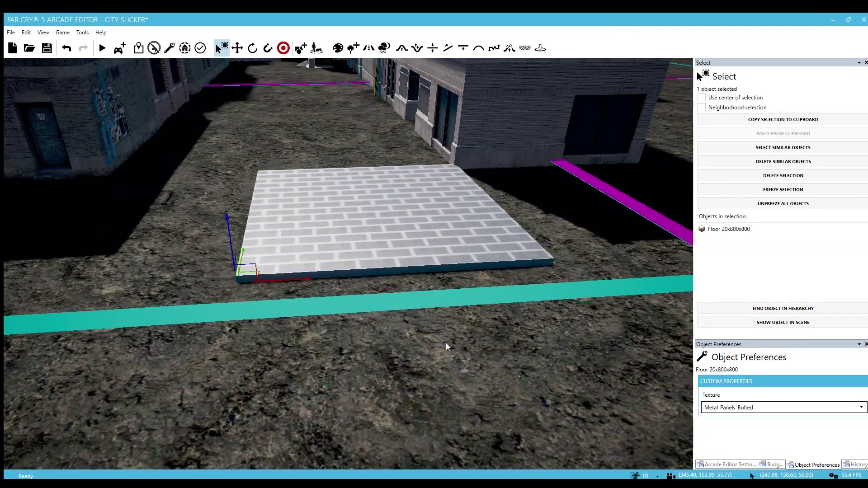
pyautogui.moveTo(446, 343); pyautogui.dragTo(445, 325, button='right')
pyautogui.press('w')
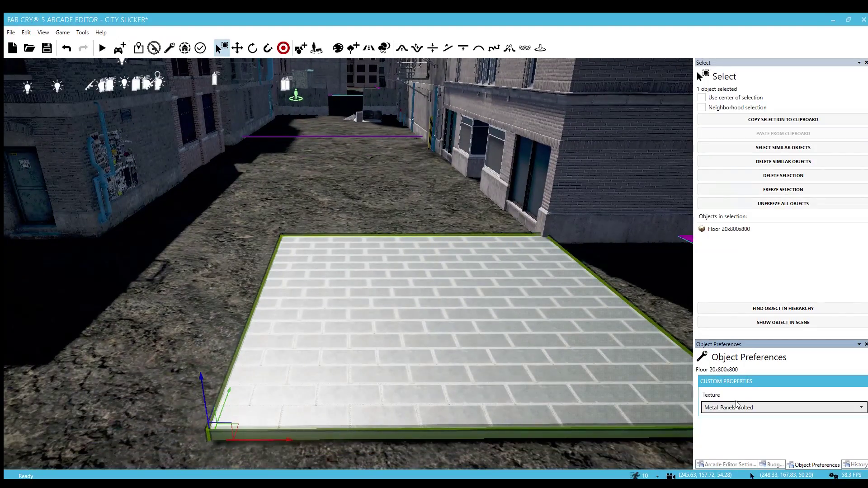
pyautogui.press('Down')
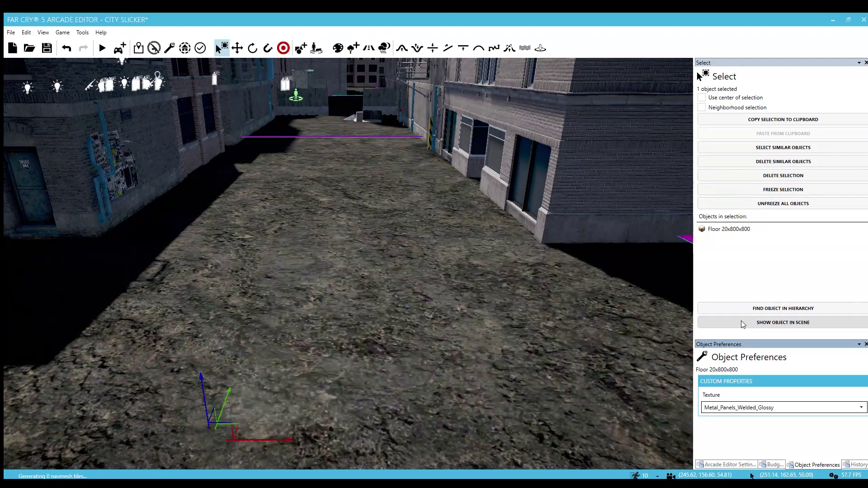
pyautogui.click(741, 322)
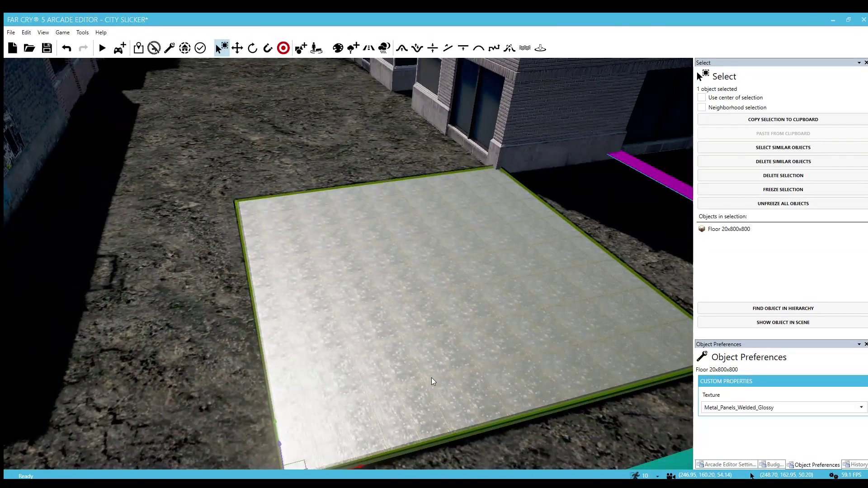
pyautogui.press('s')
pyautogui.moveTo(432, 378)
pyautogui.mouseDown(button='right')
pyautogui.moveTo(441, 378)
pyautogui.moveTo(402, 382)
pyautogui.moveTo(418, 380)
pyautogui.mouseUp(button='right')
pyautogui.press('d')
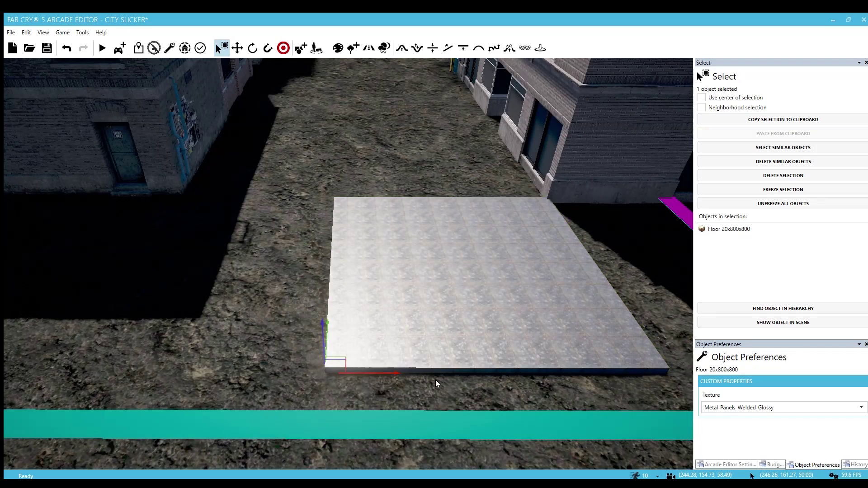
pyautogui.press('w')
pyautogui.press('d')
# Step: Set the floor slab's texture to Concrete_Polished
pyautogui.click(774, 410)
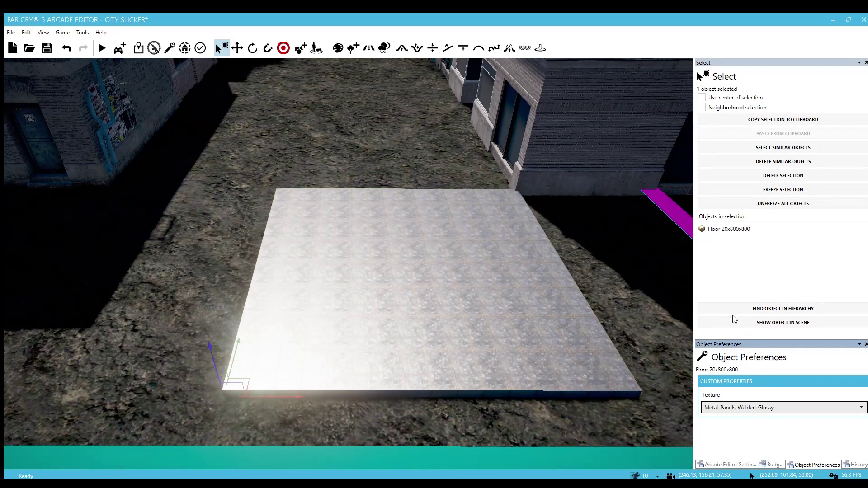
pyautogui.click(732, 333)
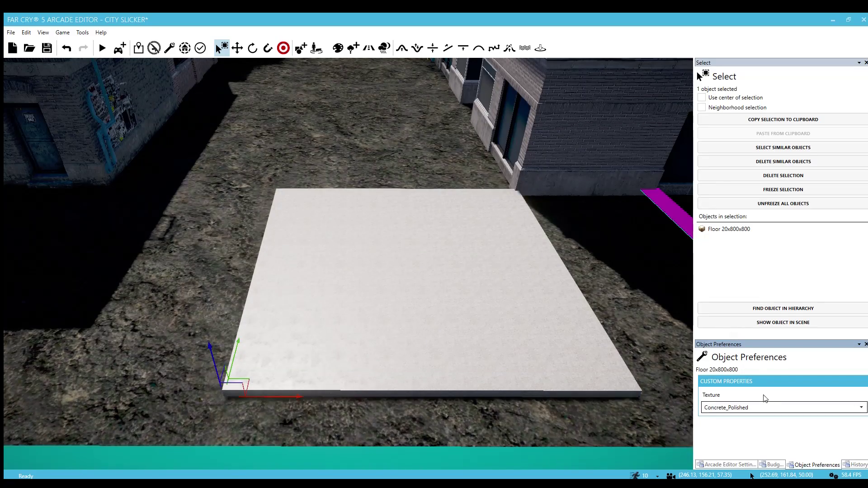
pyautogui.moveTo(520, 321)
pyautogui.mouseDown(button='right')
pyautogui.moveTo(583, 324)
pyautogui.moveTo(520, 293)
pyautogui.moveTo(519, 321)
pyautogui.mouseUp(button='right')
pyautogui.press('w')
# Step: Duplicate the concrete floor slab towards the opposite building and snap the copy edge to edge with the original
pyautogui.moveTo(407, 294); pyautogui.dragTo(479, 322, button='right')
pyautogui.press('s')
pyautogui.press('w')
pyautogui.moveTo(501, 303); pyautogui.dragTo(222, 283)
pyautogui.moveTo(221, 283); pyautogui.dragTo(224, 283, button='right')
pyautogui.press('w')
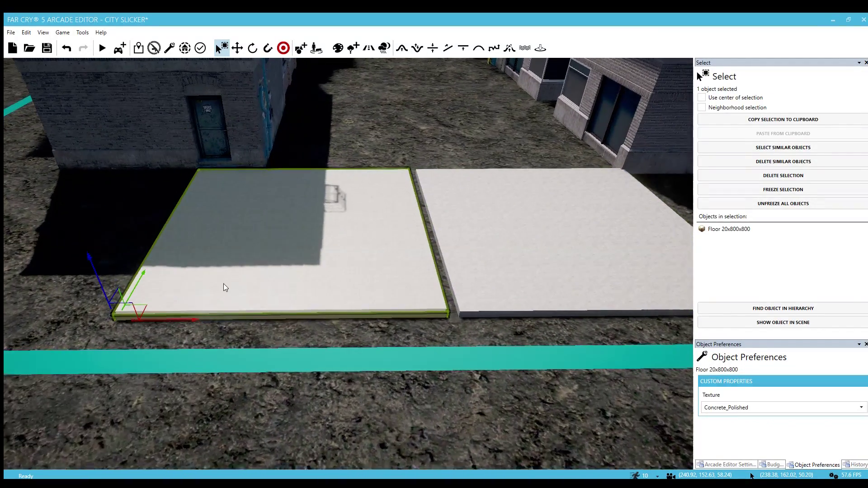
pyautogui.press('4')
pyautogui.click(449, 254)
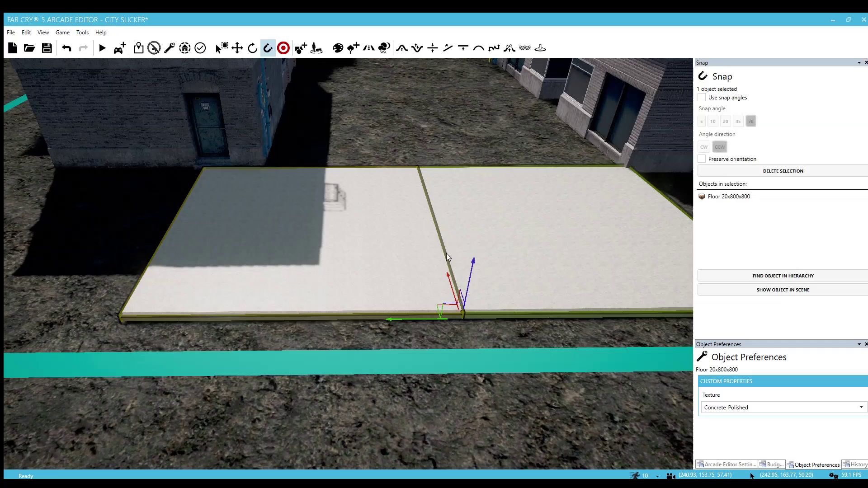
# Step: Select both concrete slabs together and move them sideways into line with the brick building's corner
pyautogui.press('2')
pyautogui.click(398, 103)
pyautogui.press('d')
pyautogui.moveTo(456, 267); pyautogui.dragTo(503, 242, button='right')
pyautogui.press('w')
pyautogui.click(402, 268)
pyautogui.press('w')
pyautogui.keyDown('ctrl'); pyautogui.click(381, 258); pyautogui.keyUp('ctrl')
pyautogui.moveTo(501, 236); pyautogui.dragTo(490, 243)
pyautogui.press('a')
pyautogui.moveTo(489, 243)
pyautogui.mouseDown(button='right')
pyautogui.moveTo(606, 239)
pyautogui.moveTo(490, 243)
pyautogui.mouseUp(button='right')
pyautogui.press('w')
pyautogui.press('a')
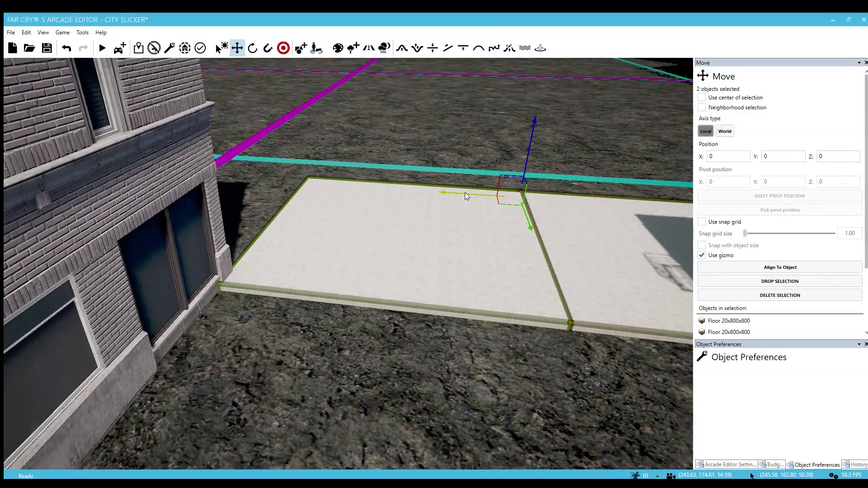
# Step: Select both concrete slabs and lower them until their top surface is flush with the ground
pyautogui.click(375, 344)
pyautogui.moveTo(375, 340); pyautogui.dragTo(402, 330, button='right')
pyautogui.press('d')
pyautogui.click(470, 291)
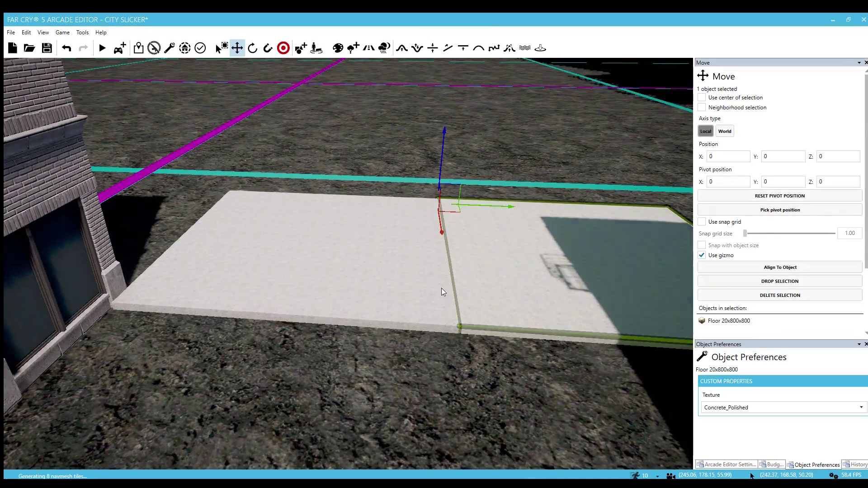
pyautogui.keyDown('ctrl'); pyautogui.click(425, 271); pyautogui.keyUp('ctrl')
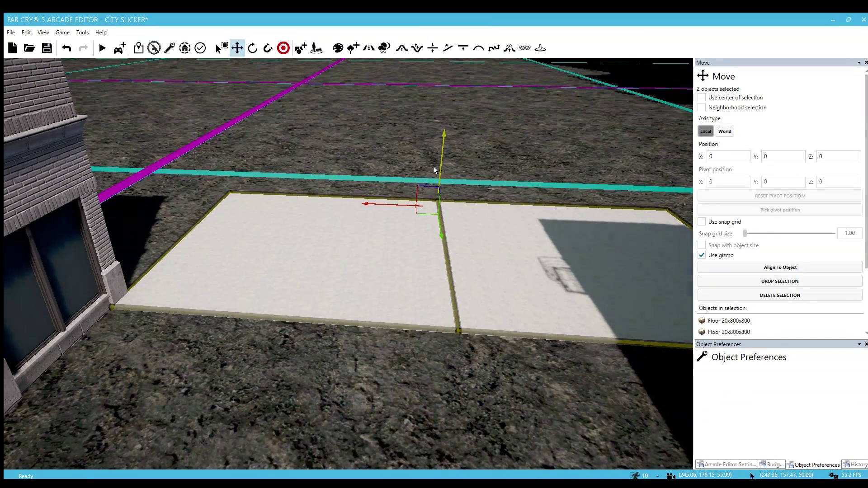
pyautogui.moveTo(433, 167); pyautogui.dragTo(406, 355)
pyautogui.click(433, 189)
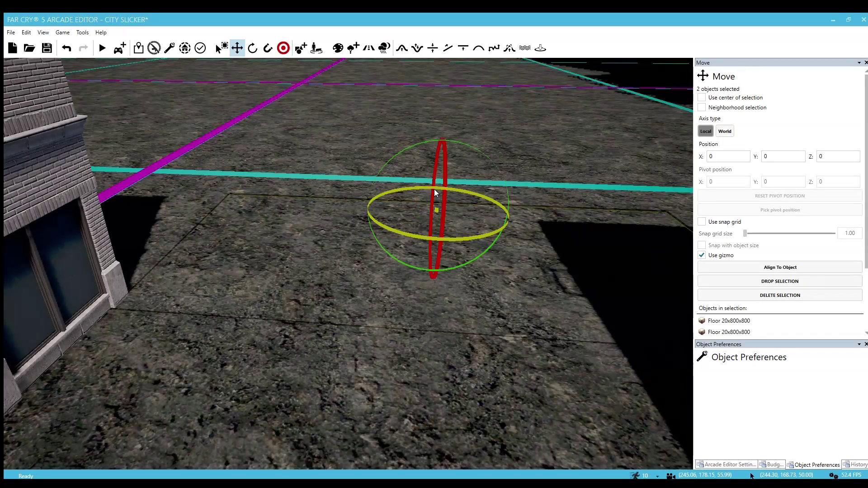
pyautogui.hotkey('ctrl', 'z')
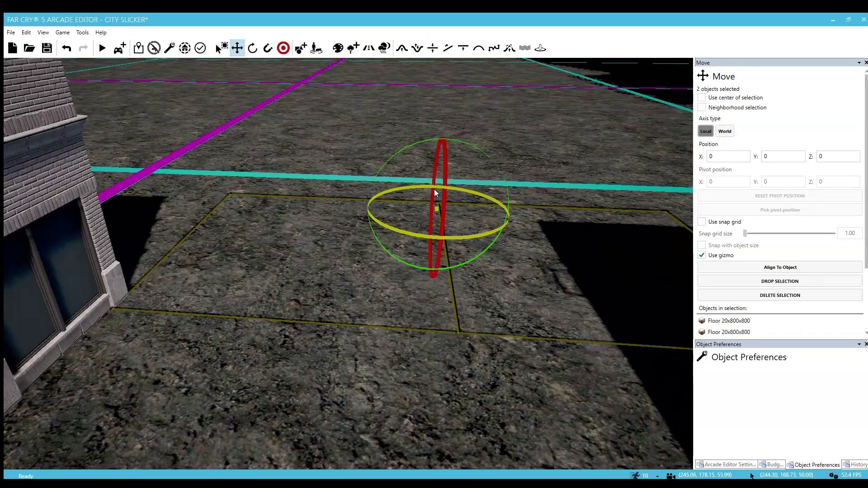
pyautogui.click(434, 190)
pyautogui.click(389, 156)
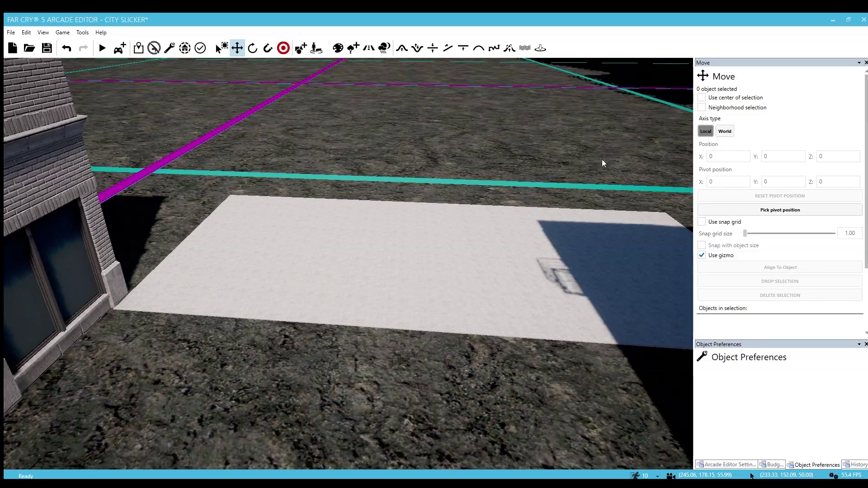
# Step: Search the object library for 400 and stand Door 500x400x20 on the street-side edge of the concrete slabs
pyautogui.press('a')
pyautogui.moveTo(393, 365)
pyautogui.mouseDown(button='right')
pyautogui.moveTo(452, 364)
pyautogui.moveTo(394, 367)
pyautogui.mouseUp(button='right')
pyautogui.press('s')
pyautogui.press('w')
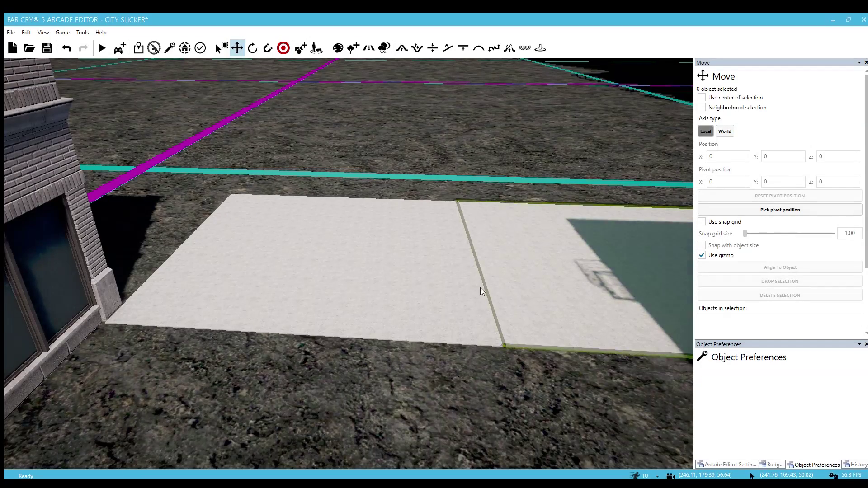
pyautogui.moveTo(437, 316); pyautogui.dragTo(447, 330, button='right')
pyautogui.press('d')
pyautogui.press('w')
pyautogui.press('5')
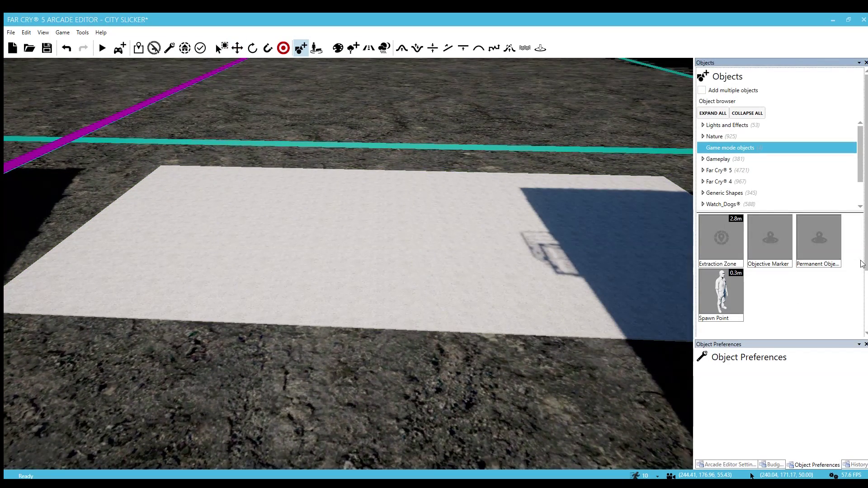
pyautogui.moveTo(862, 266); pyautogui.dragTo(862, 327)
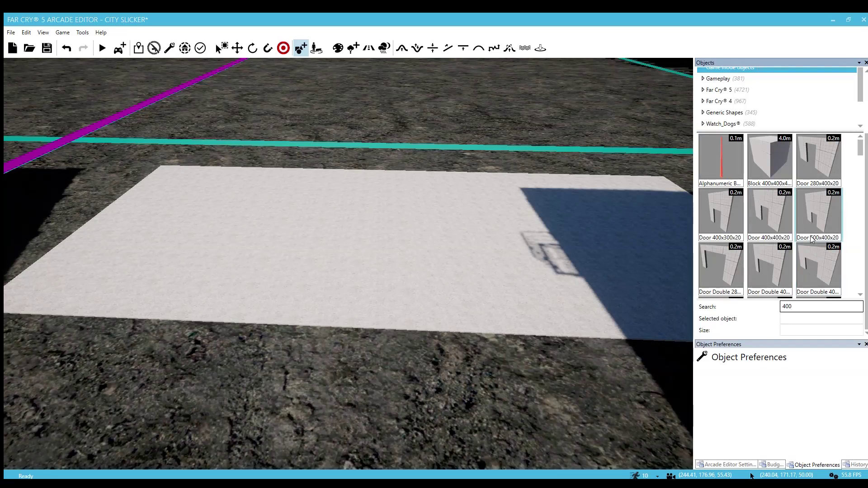
pyautogui.moveTo(816, 219); pyautogui.dragTo(386, 348)
pyautogui.moveTo(371, 402); pyautogui.dragTo(638, 377, button='right')
# Step: Search the object library for stair and try out Stairs Back Left 01 on the concrete slab
pyautogui.click(782, 307)
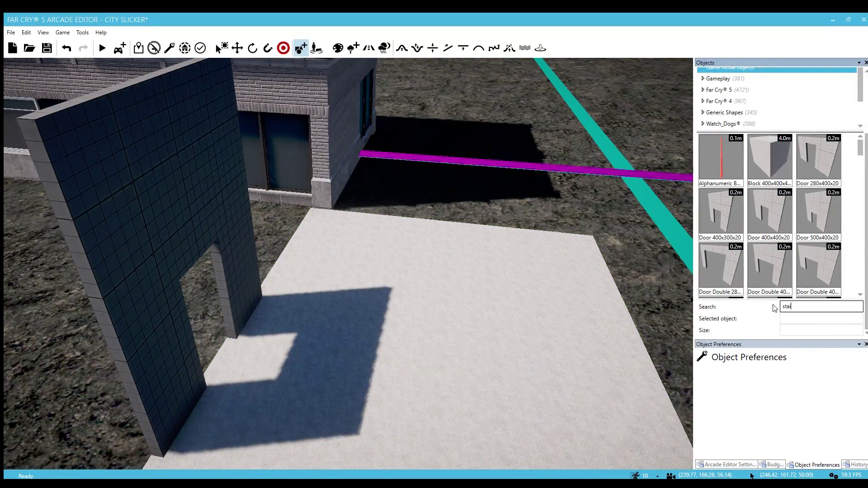
pyautogui.scroll(-3, 766, 237)
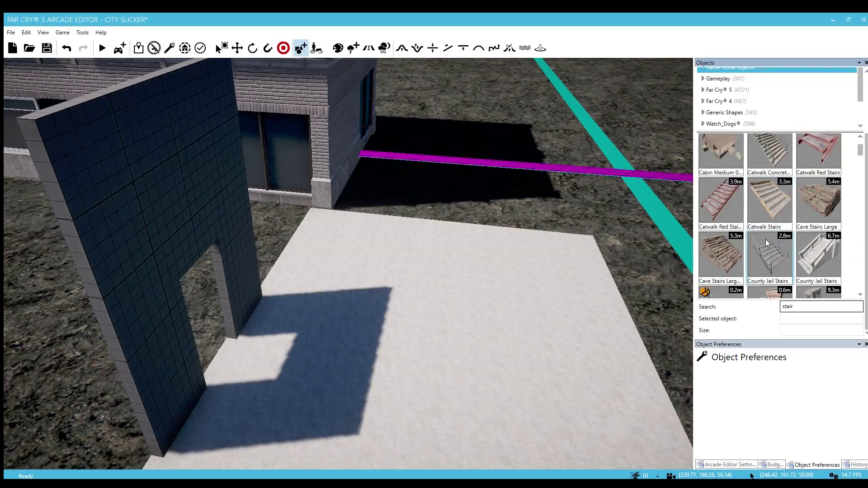
pyautogui.scroll(-1, 765, 239)
pyautogui.moveTo(764, 243); pyautogui.dragTo(519, 292)
pyautogui.scroll(5, 519, 291)
pyautogui.moveTo(514, 305); pyautogui.dragTo(434, 306, button='right')
pyautogui.press('s')
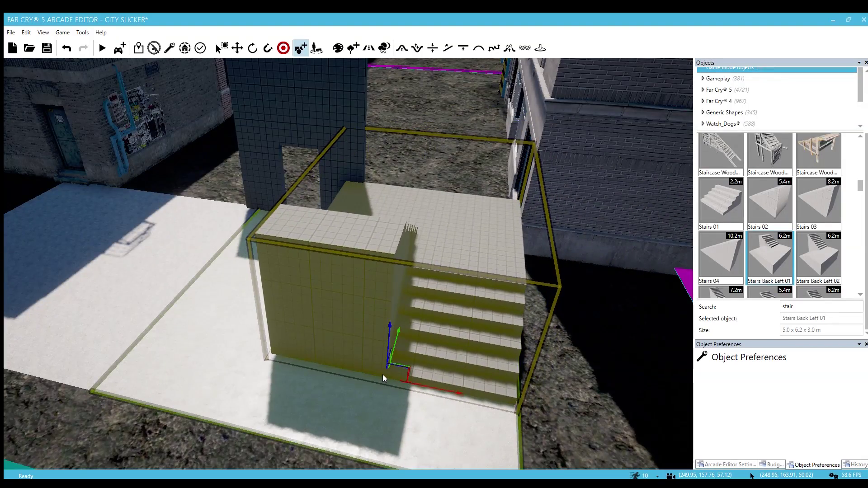
pyautogui.moveTo(384, 375); pyautogui.dragTo(434, 374, button='right')
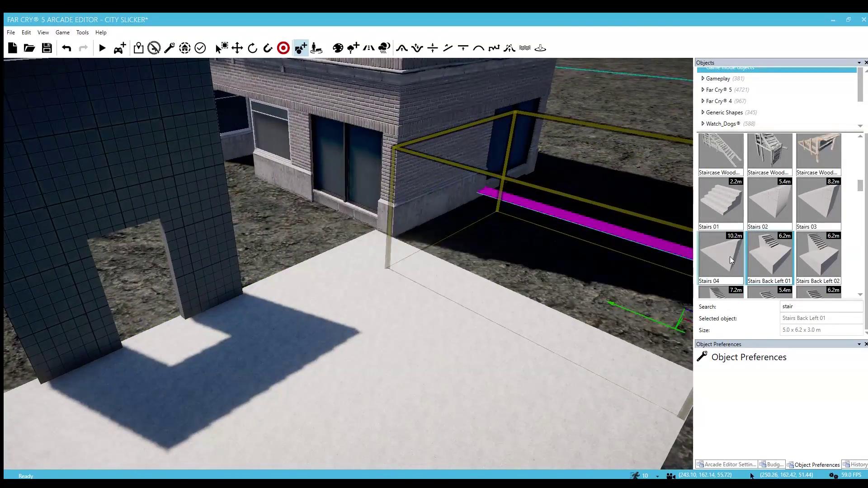
# Step: Compare Stairs Back Left Hollow 01 and Hollow 02, and place Stairs Back Left Hollow 01 on the concrete slab beside the door wall
pyautogui.scroll(-1, 730, 257)
pyautogui.click(758, 262)
pyautogui.moveTo(443, 340); pyautogui.dragTo(450, 325, button='right')
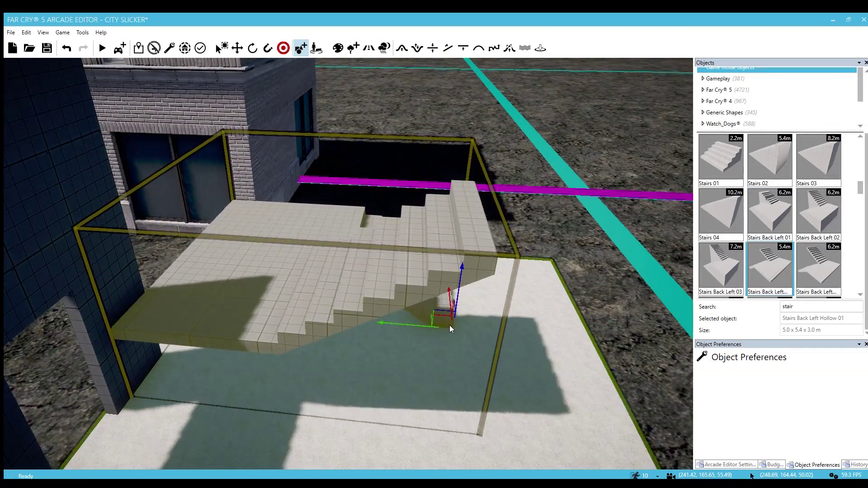
pyautogui.press('s')
pyautogui.press('a')
pyautogui.click(813, 277)
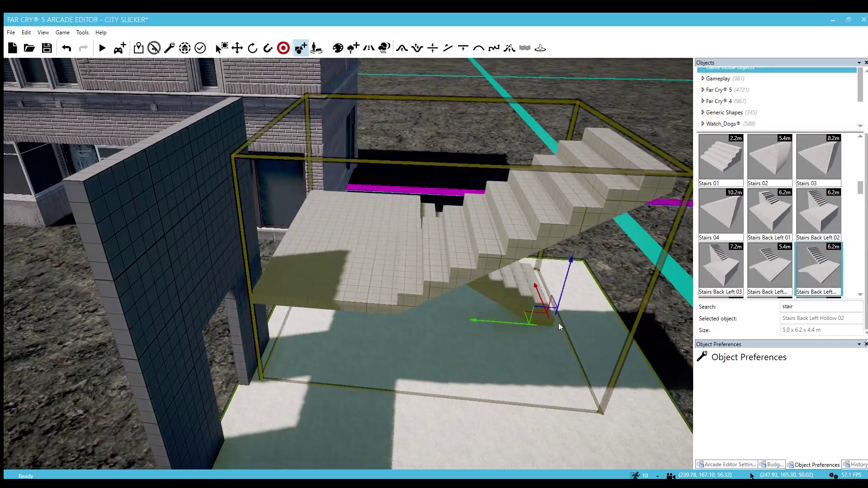
pyautogui.click(755, 267)
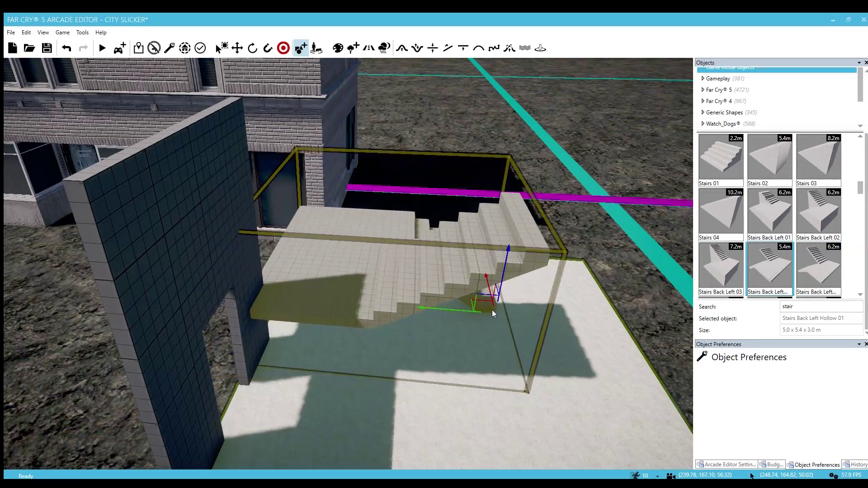
pyautogui.click(492, 310)
# Step: Rotate the hollow staircase by 90 degrees and shift it clear of the door wall
pyautogui.click(398, 285)
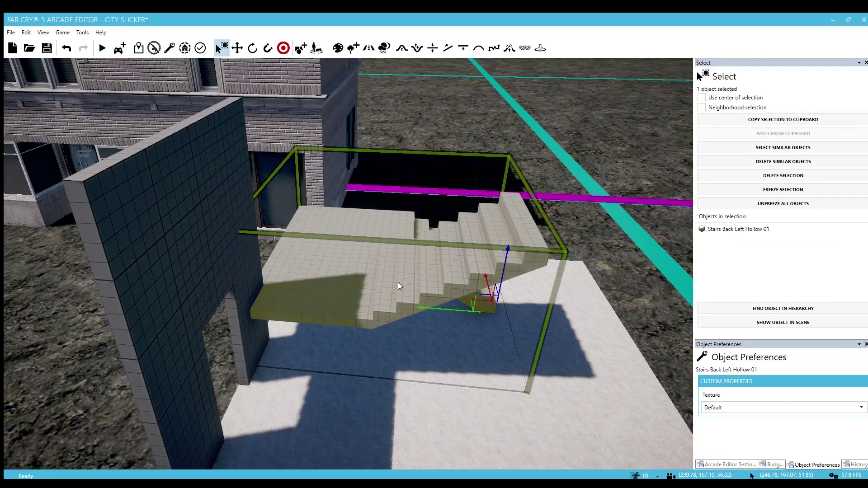
pyautogui.press('e')
pyautogui.moveTo(465, 269); pyautogui.dragTo(407, 289)
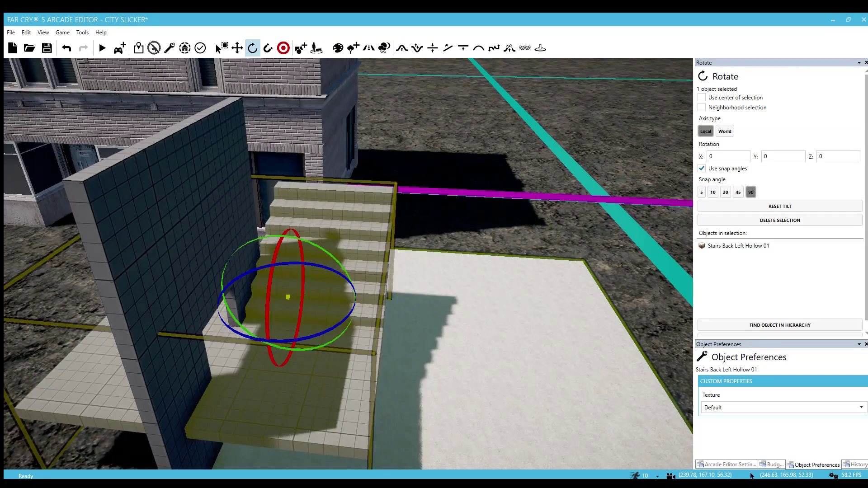
pyautogui.press('w')
pyautogui.moveTo(272, 294); pyautogui.dragTo(334, 302)
pyautogui.press('d')
pyautogui.moveTo(334, 302); pyautogui.dragTo(334, 302, button='right')
pyautogui.press('e')
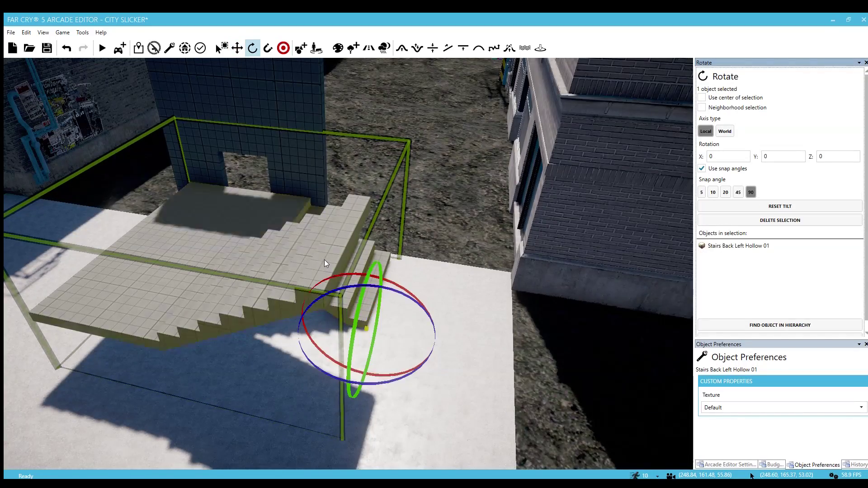
# Step: Turn the staircase so its lower flight rises towards the brick building and slide its upper end up to the door wall
pyautogui.moveTo(324, 260); pyautogui.dragTo(324, 260, button='right')
pyautogui.press('w')
pyautogui.moveTo(425, 343); pyautogui.dragTo(306, 311)
pyautogui.press('w')
pyautogui.press('a')
pyautogui.moveTo(305, 311); pyautogui.dragTo(312, 303, button='right')
pyautogui.press('s')
pyautogui.press('a')
pyautogui.moveTo(527, 345); pyautogui.dragTo(524, 345)
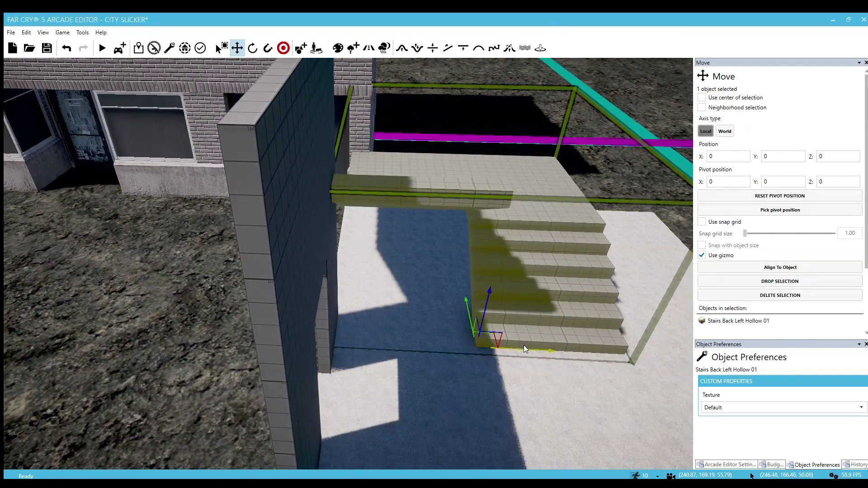
pyautogui.moveTo(523, 345); pyautogui.dragTo(523, 285, button='right')
pyautogui.press('d')
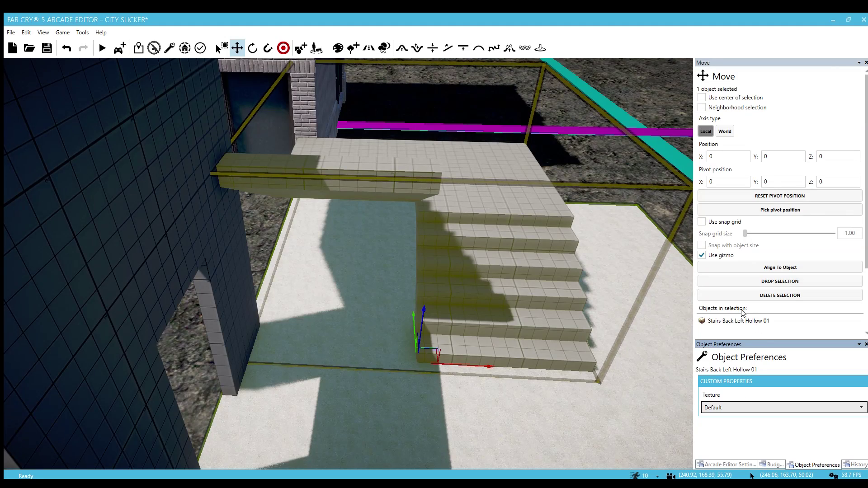
# Step: Try textures such as Metal_Panels_Bolted, Metal_Rusty, Misc_Bubble_Wrap, Misc_Bone, Metal_Trim_Rough and Metal_Panels_Riveted_01 on the staircase
pyautogui.click(730, 283)
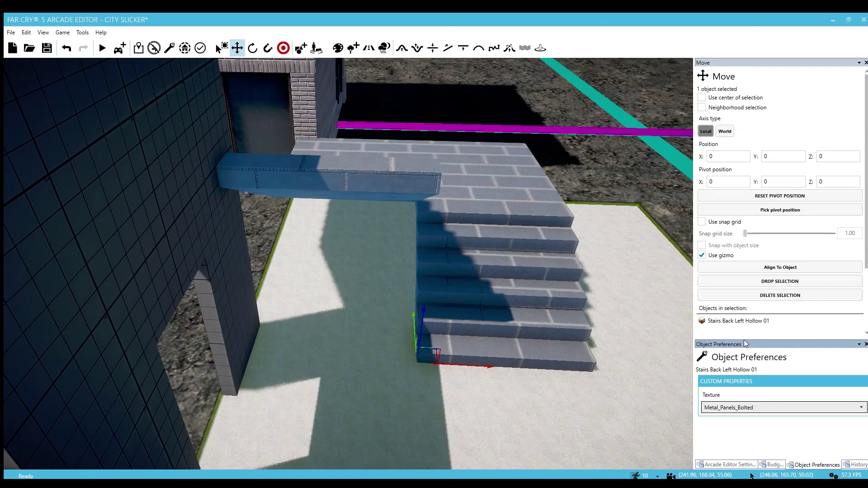
pyautogui.press('Down')
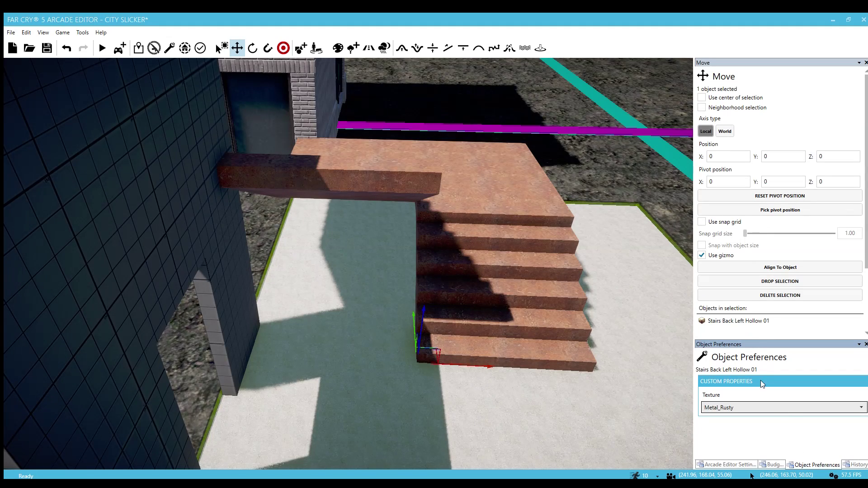
pyautogui.press('Down')
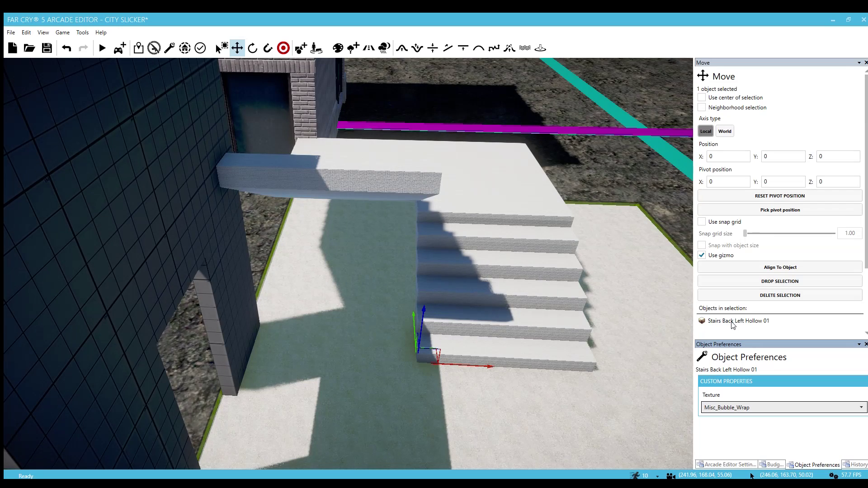
pyautogui.press('Down')
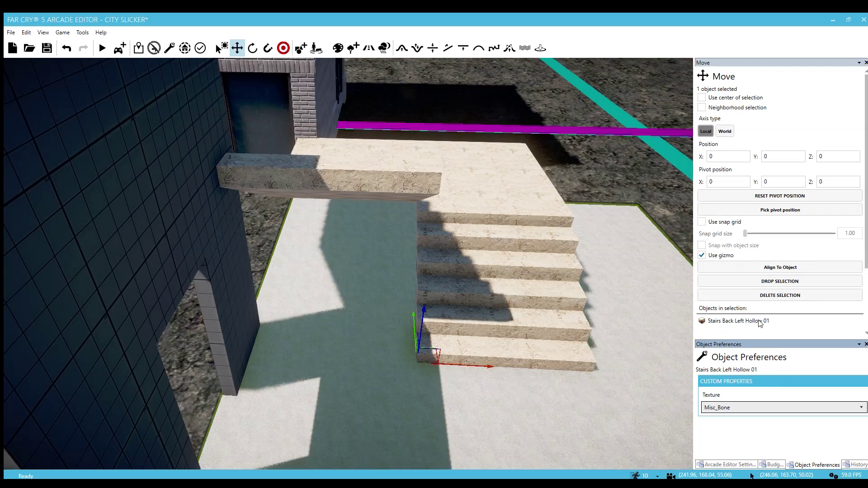
pyautogui.press('Down')
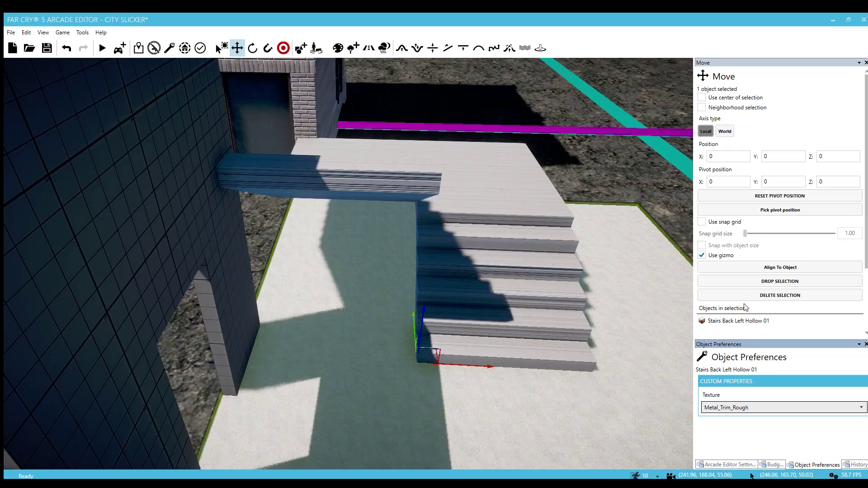
pyautogui.press('Down')
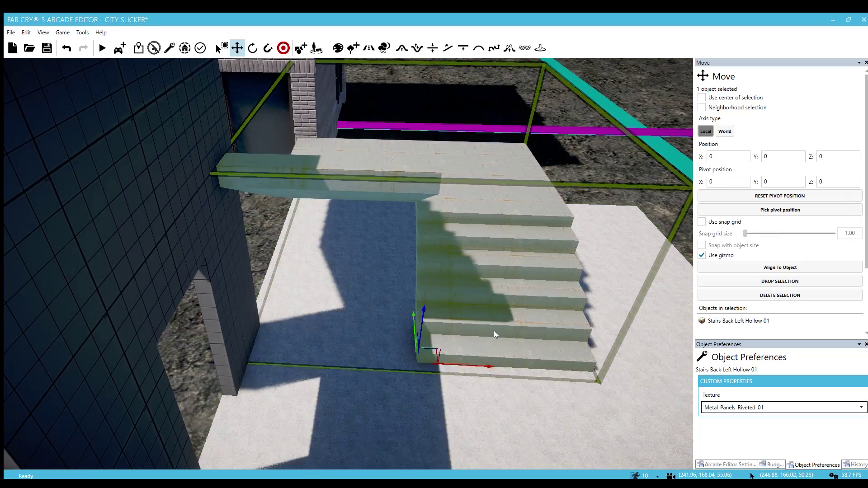
pyautogui.moveTo(493, 331); pyautogui.dragTo(456, 289, button='right')
pyautogui.press('w')
pyautogui.press('s')
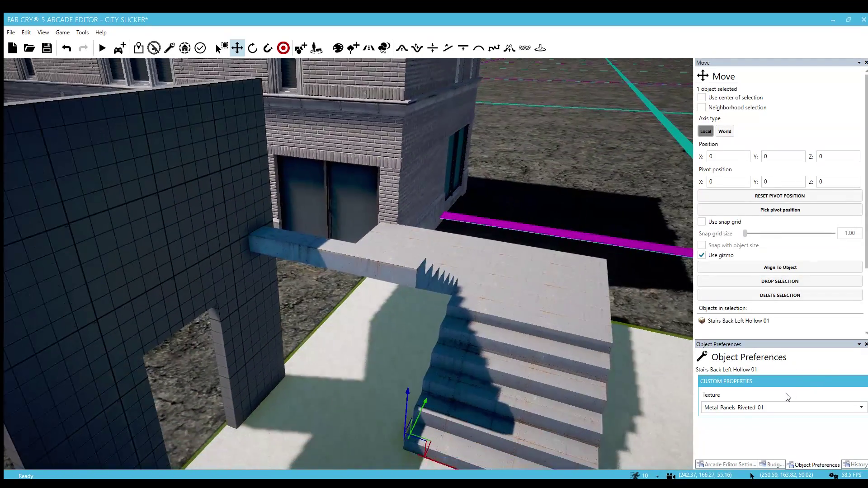
# Step: Compare Metal_Panels_Riveted_02 on the staircase and set its texture to Metal_Dry_01
pyautogui.click(790, 395)
pyautogui.press('Down')
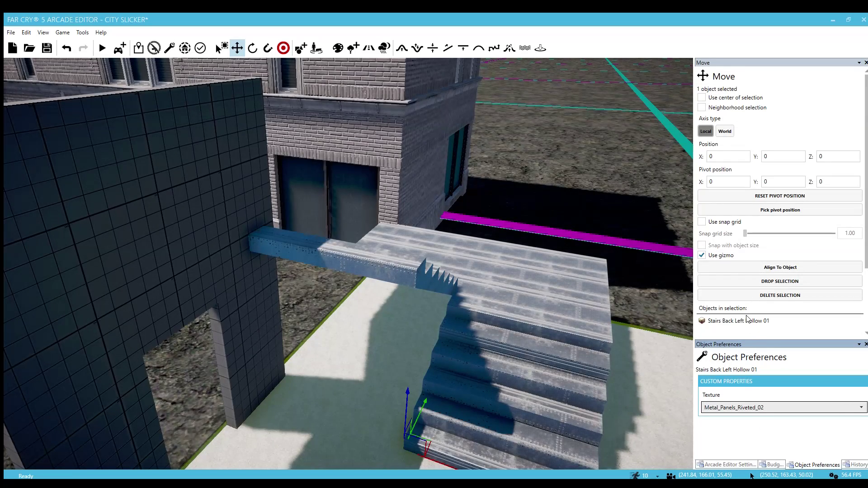
pyautogui.press('Up')
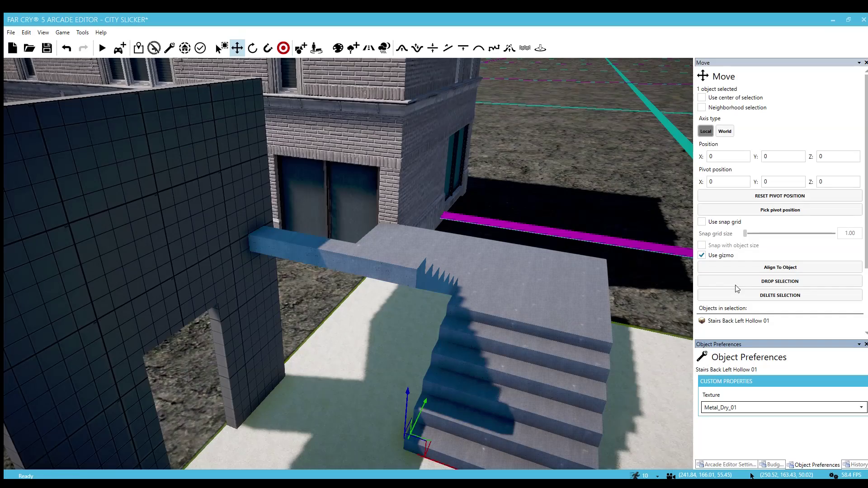
pyautogui.press('w')
pyautogui.moveTo(487, 370); pyautogui.dragTo(487, 369, button='right')
pyautogui.press('d')
pyautogui.scroll(-6, 488, 370)
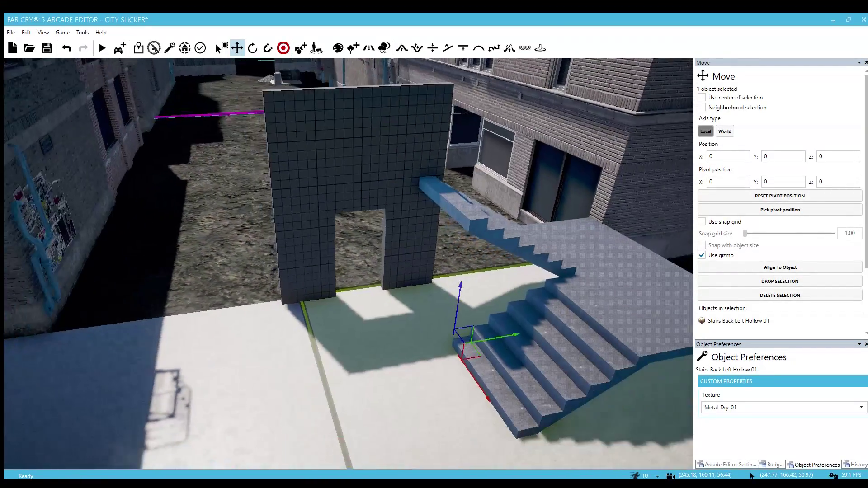
pyautogui.scroll(3, 438, 358)
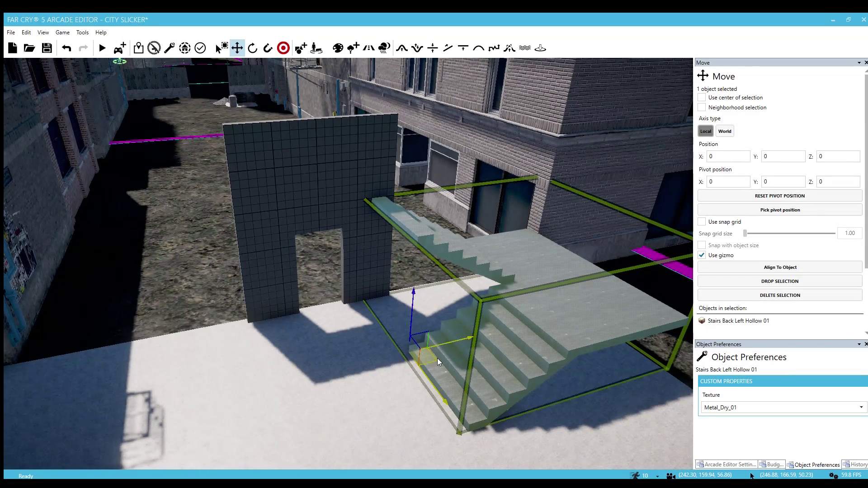
# Step: Search the object library for 400x and try Floor 20x400x800 and Floor 20x400x400 between the door wall and the stairs
pyautogui.press('1')
pyautogui.moveTo(867, 261); pyautogui.dragTo(861, 345)
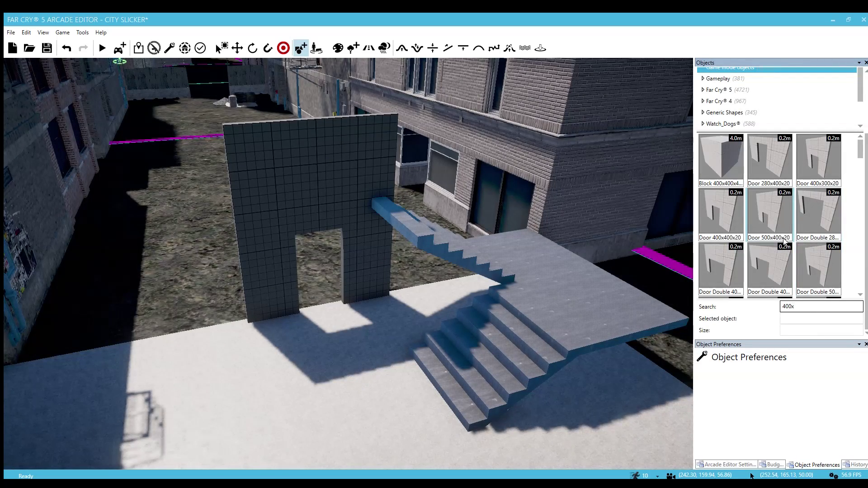
pyautogui.scroll(-4, 774, 225)
pyautogui.click(818, 224)
pyautogui.click(550, 265)
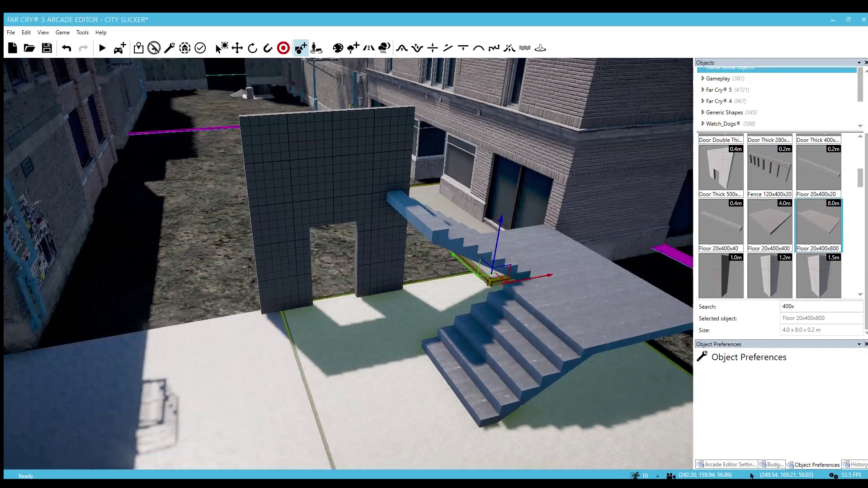
pyautogui.moveTo(491, 273); pyautogui.dragTo(456, 317, button='right')
pyautogui.moveTo(337, 367); pyautogui.dragTo(302, 365, button='right')
pyautogui.press('s')
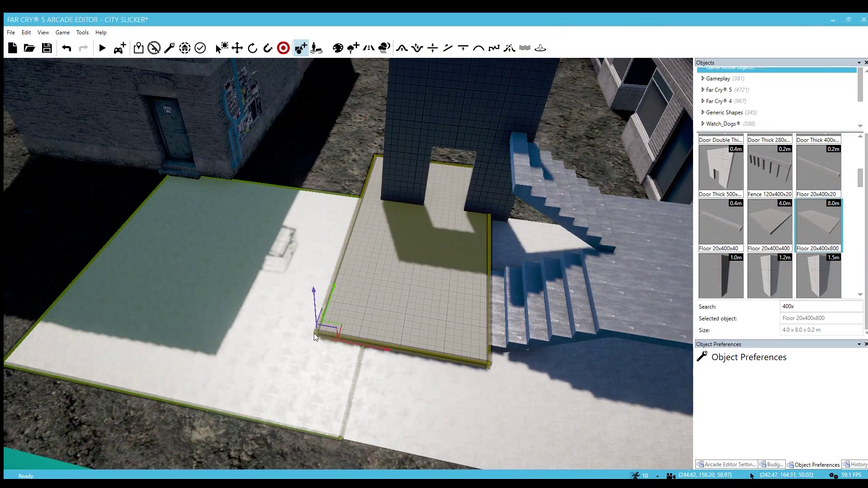
pyautogui.click(770, 223)
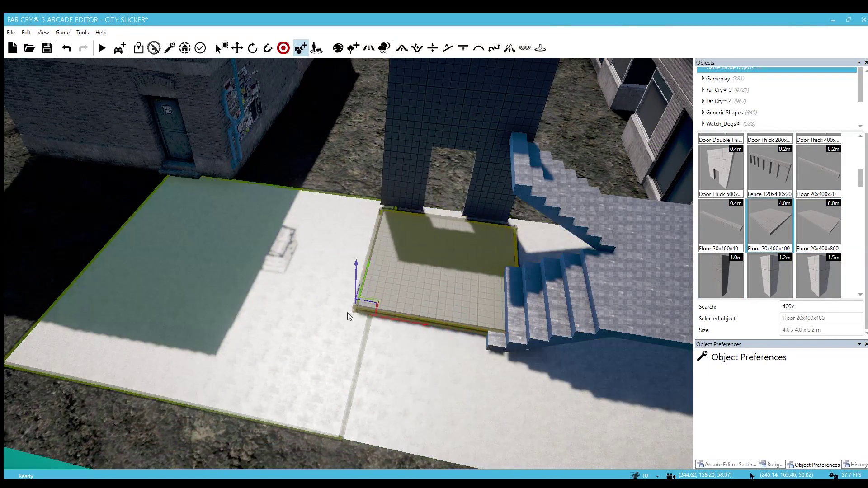
pyautogui.scroll(-17, 764, 249)
pyautogui.scroll(-10, 767, 248)
# Step: Search the object library for 280x and 300x, and place Floor 20x300x400 on the slab in front of the door wall
pyautogui.doubleClick(789, 307)
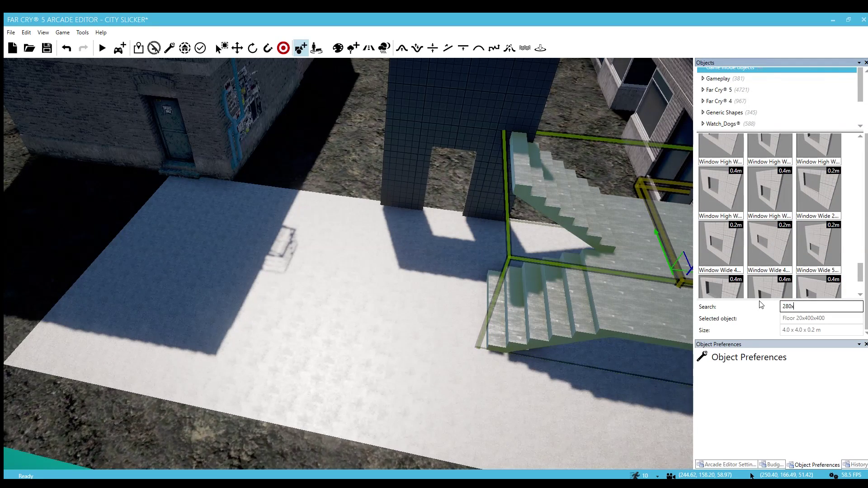
pyautogui.scroll(1, 777, 220)
pyautogui.moveTo(815, 306); pyautogui.dragTo(750, 310)
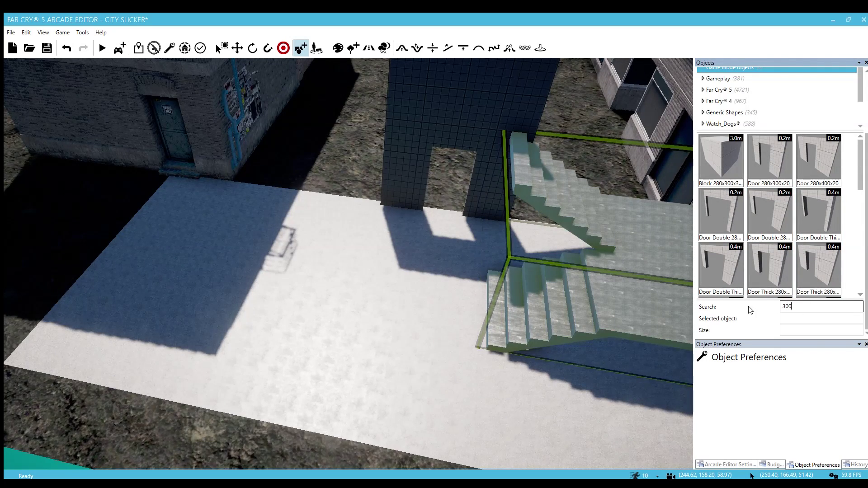
pyautogui.scroll(-3, 772, 218)
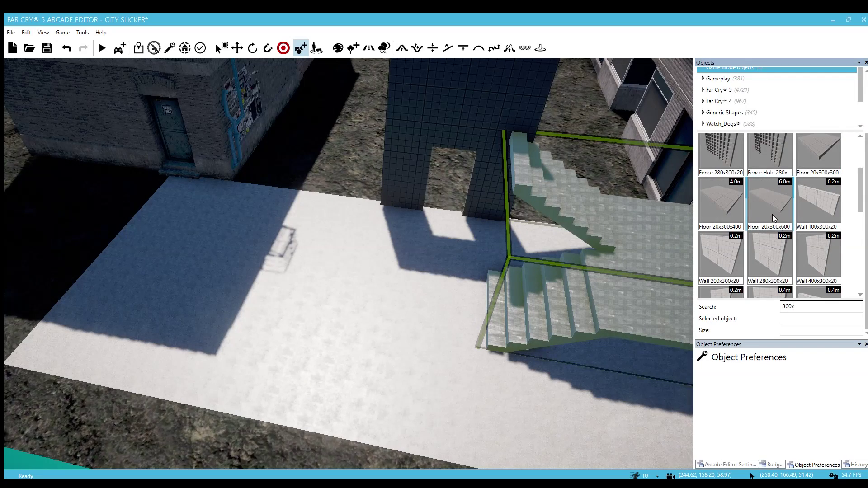
pyautogui.click(736, 199)
pyautogui.click(364, 329)
pyautogui.click(412, 291)
# Step: Try to snap the floor panel to the upper end of the staircase
pyautogui.moveTo(412, 291); pyautogui.dragTo(422, 372, button='right')
pyautogui.moveTo(445, 390); pyautogui.dragTo(454, 335)
pyautogui.moveTo(453, 335); pyautogui.dragTo(441, 336, button='right')
pyautogui.press('4')
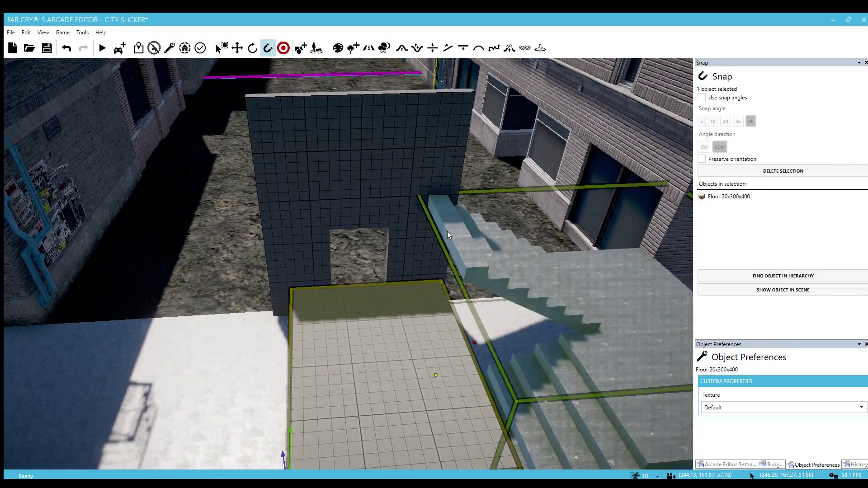
pyautogui.click(445, 235)
pyautogui.press('2')
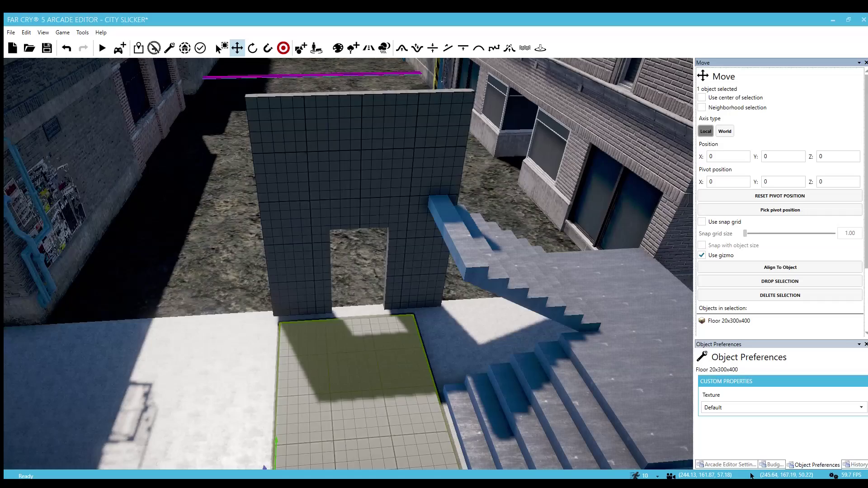
# Step: Raise the floor panel to the height of the staircase's top step and slide it sideways towards the stairs
pyautogui.moveTo(402, 397); pyautogui.dragTo(400, 388, button='right')
pyautogui.moveTo(406, 369); pyautogui.dragTo(428, 232)
pyautogui.moveTo(428, 235); pyautogui.dragTo(414, 250, button='right')
pyautogui.scroll(-5, 425, 257)
pyautogui.scroll(1, 414, 251)
pyautogui.moveTo(294, 163); pyautogui.dragTo(320, 165)
pyautogui.moveTo(320, 165); pyautogui.dragTo(328, 225, button='right')
pyautogui.scroll(-3, 328, 225)
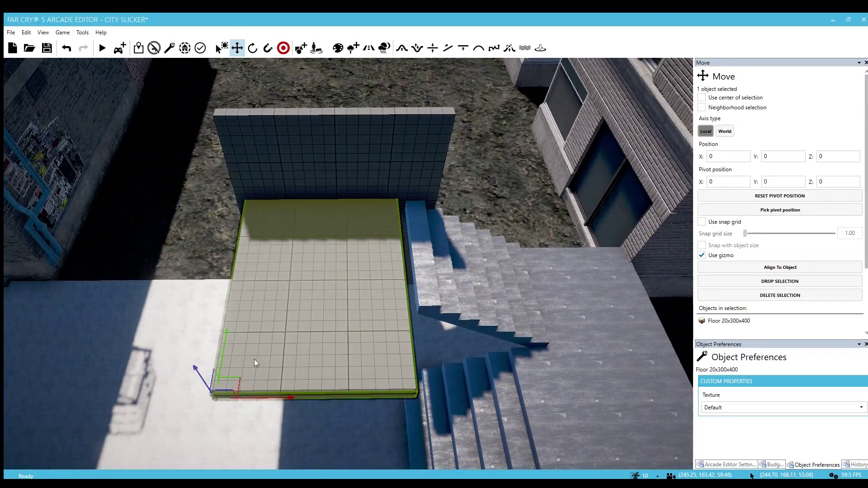
pyautogui.moveTo(274, 392); pyautogui.dragTo(284, 389)
# Step: Nudge the raised floor panel until its edge and upper surface sit flush with the staircase's top step
pyautogui.moveTo(283, 389); pyautogui.dragTo(325, 272, button='right')
pyautogui.click(490, 237)
pyautogui.click(319, 273)
pyautogui.moveTo(80, 291); pyautogui.dragTo(82, 295)
pyautogui.click(490, 290)
pyautogui.moveTo(490, 295); pyautogui.dragTo(611, 285, button='right')
pyautogui.press('w')
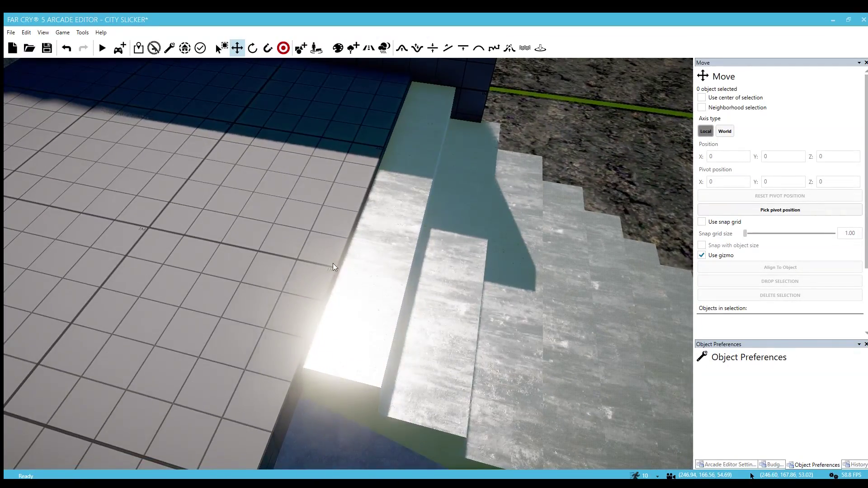
pyautogui.click(318, 254)
pyautogui.moveTo(318, 253); pyautogui.dragTo(367, 267, button='right')
pyautogui.moveTo(337, 268); pyautogui.dragTo(338, 272)
pyautogui.press('d')
pyautogui.moveTo(338, 272); pyautogui.dragTo(412, 294, button='right')
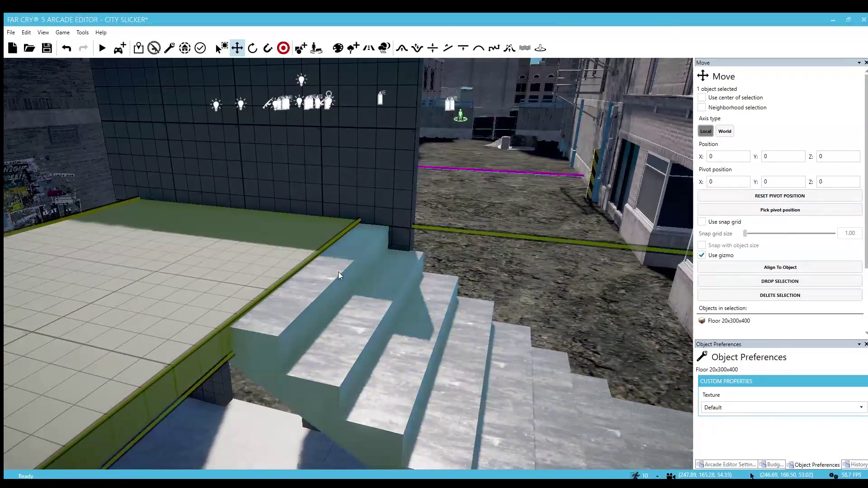
# Step: Check the raised floor panel's fit against the staircase and give the panel the Metal_Dry_01 texture
pyautogui.click(477, 263)
pyautogui.click(237, 270)
pyautogui.moveTo(224, 275); pyautogui.dragTo(149, 277, button='right')
pyautogui.press('s')
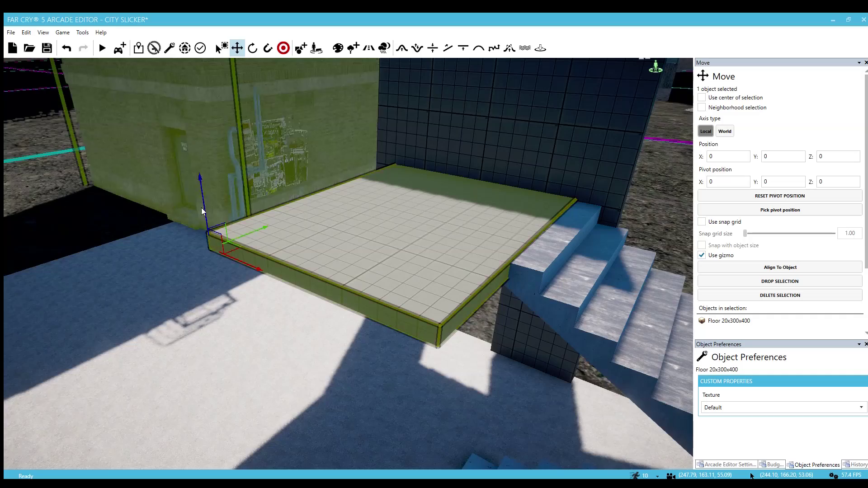
pyautogui.moveTo(202, 210); pyautogui.dragTo(289, 213, button='right')
pyautogui.press('s')
pyautogui.click(514, 247)
pyautogui.moveTo(349, 292); pyautogui.dragTo(470, 300, button='right')
pyautogui.press('a')
pyautogui.click(349, 292)
pyautogui.press('a')
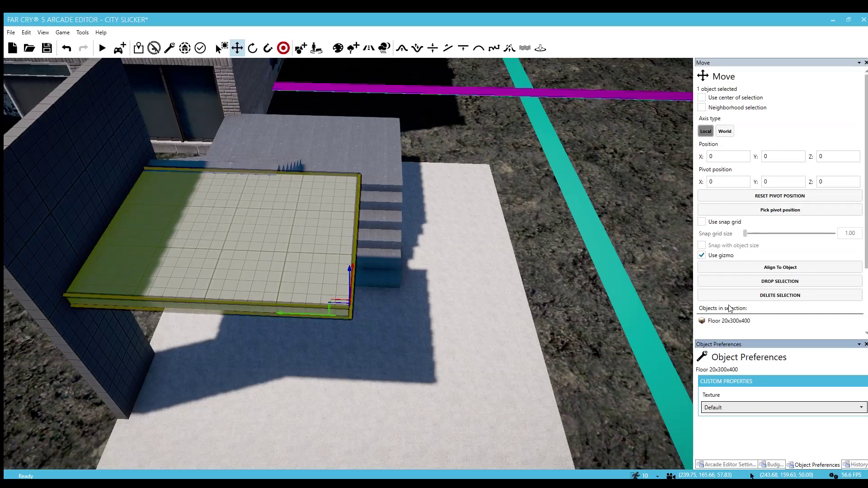
# Step: Duplicate the Stairs Back Left Hollow 01 staircase vertically, raising the copy to start at the upper floor panel
pyautogui.moveTo(384, 330); pyautogui.dragTo(362, 310, button='right')
pyautogui.moveTo(315, 387); pyautogui.dragTo(389, 385)
pyautogui.hotkey('ctrl', 'z')
pyautogui.moveTo(394, 386); pyautogui.dragTo(368, 321, button='right')
pyautogui.click(337, 265)
pyautogui.moveTo(337, 265); pyautogui.dragTo(362, 294, button='right')
pyautogui.moveTo(381, 222); pyautogui.dragTo(386, 178)
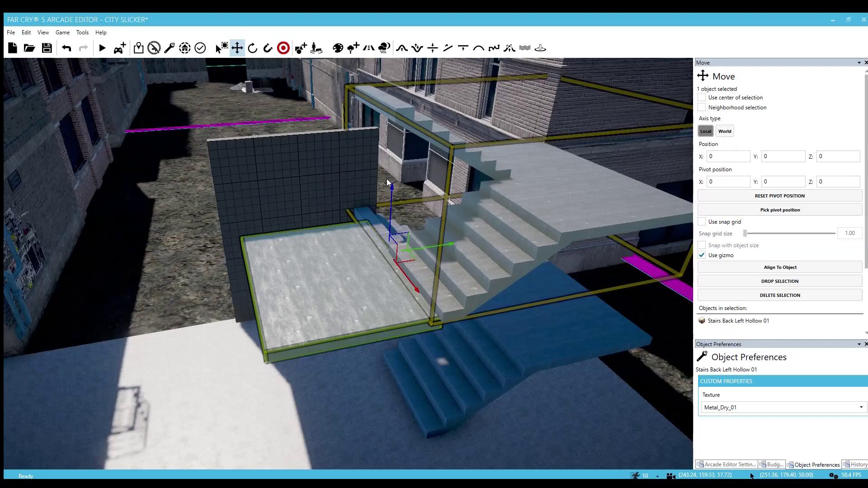
# Step: Nudge the duplicated staircase so its lowest step lines up with the upper floor panel
pyautogui.moveTo(386, 179); pyautogui.dragTo(413, 287, button='right')
pyautogui.click(429, 321)
pyautogui.click(429, 321)
pyautogui.moveTo(430, 321)
pyautogui.mouseDown(button='right')
pyautogui.moveTo(452, 336)
pyautogui.moveTo(441, 333)
pyautogui.mouseUp(button='right')
pyautogui.moveTo(453, 429)
pyautogui.mouseDown()
pyautogui.moveTo(446, 437)
pyautogui.moveTo(464, 439)
pyautogui.mouseUp()
pyautogui.moveTo(464, 438); pyautogui.dragTo(411, 314, button='right')
pyautogui.click(582, 203)
# Step: Duplicate the upper Floor 20x300x400 panel and slide the copy sideways to fill the gap towards the door wall
pyautogui.click(408, 313)
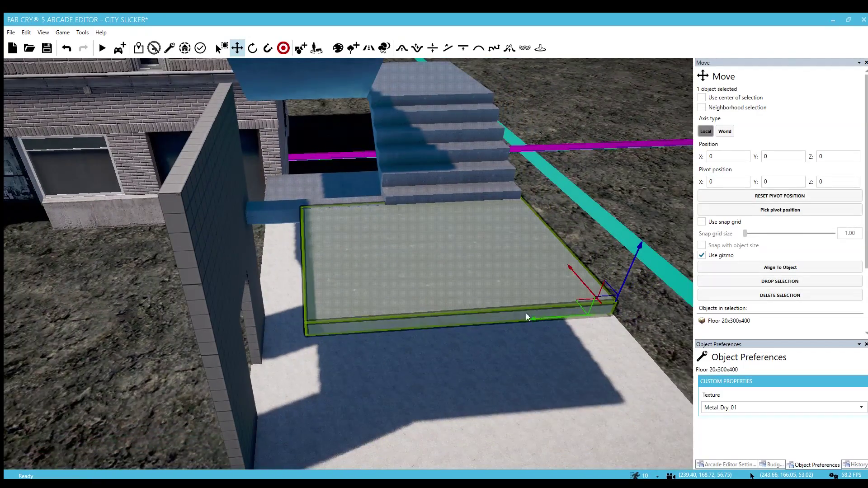
pyautogui.hotkey('ctrl', 'z')
pyautogui.hotkey('ctrl', 'z')
pyautogui.hotkey('ctrl', 'z')
pyautogui.moveTo(531, 319); pyautogui.dragTo(458, 319)
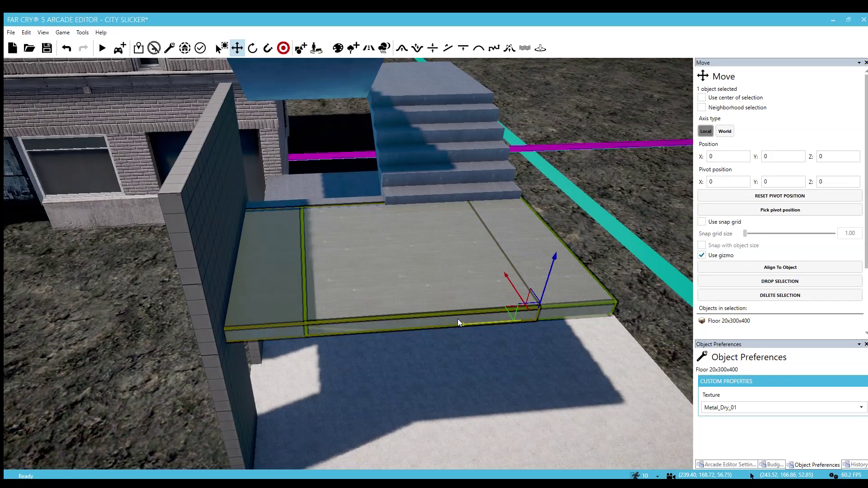
pyautogui.press('d')
pyautogui.click(528, 270)
pyautogui.press('w')
pyautogui.press('s')
pyautogui.click(433, 296)
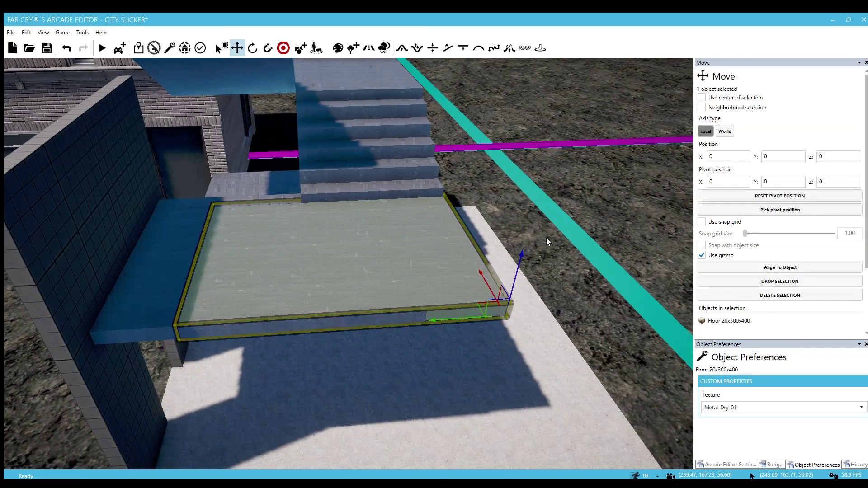
# Step: Give the Door 500x400x20 wall the Concrete_Polished texture
pyautogui.press('a')
pyautogui.click(210, 273)
pyautogui.press('a')
pyautogui.moveTo(210, 273); pyautogui.dragTo(230, 283, button='right')
pyautogui.press('s')
pyautogui.press('d')
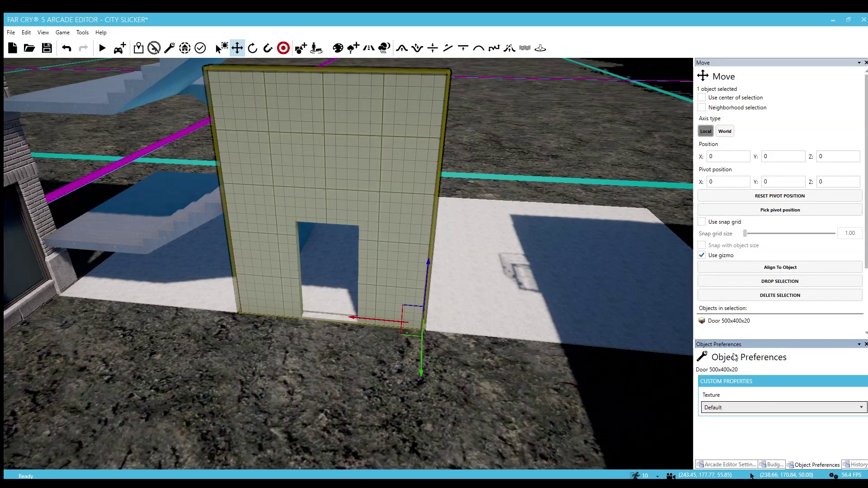
pyautogui.press('Down')
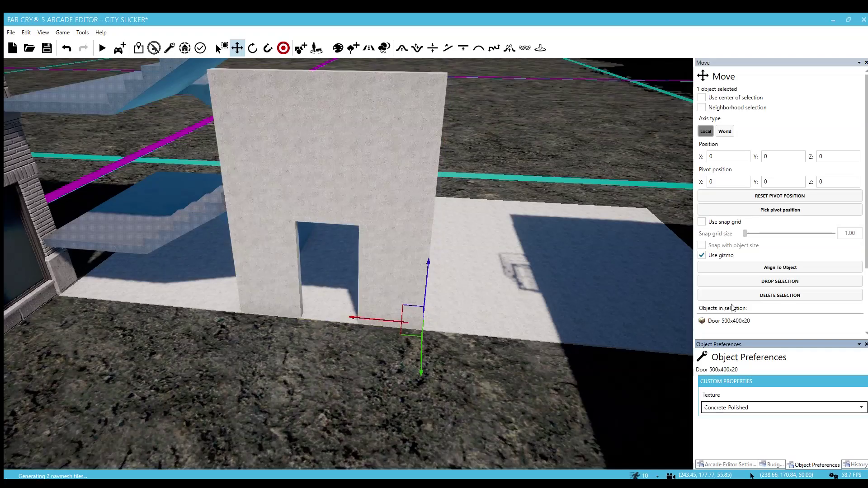
pyautogui.click(479, 368)
# Step: Search the object library for 500x and place Wall 500x800x20 between the door wall and the neighbouring brick building
pyautogui.moveTo(480, 368); pyautogui.dragTo(543, 366, button='right')
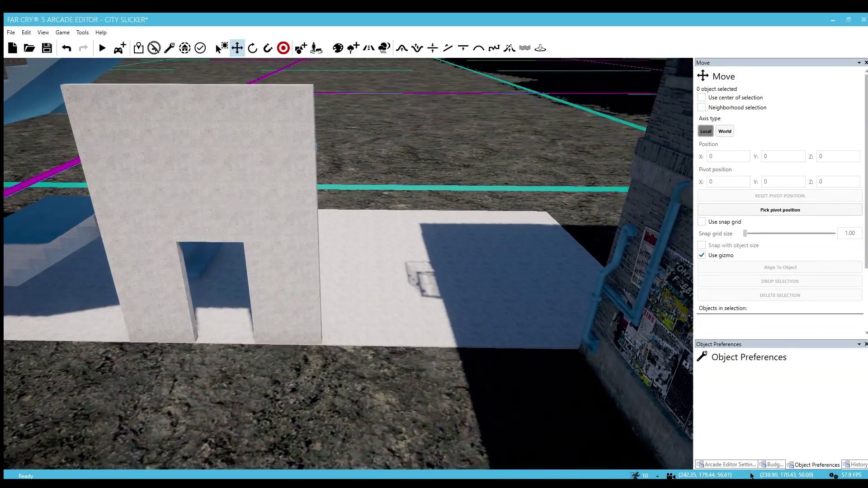
pyautogui.moveTo(381, 392); pyautogui.dragTo(435, 389, button='right')
pyautogui.click(277, 278)
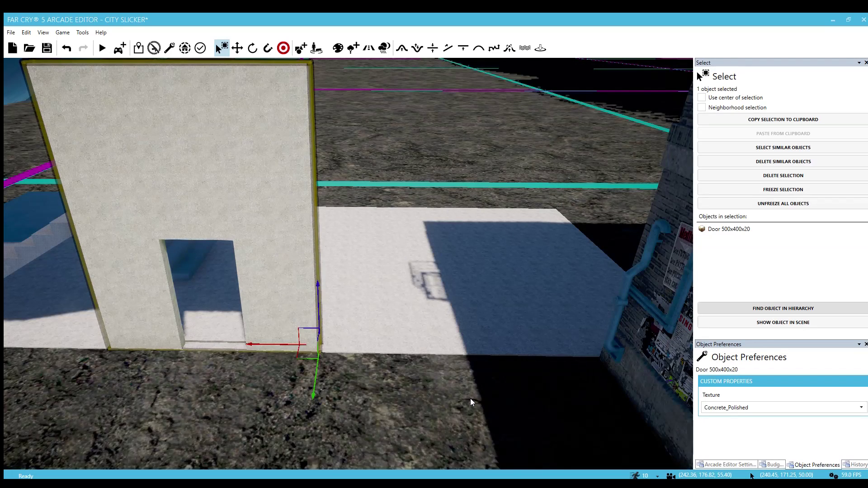
pyautogui.press('5')
pyautogui.moveTo(865, 263); pyautogui.dragTo(859, 322)
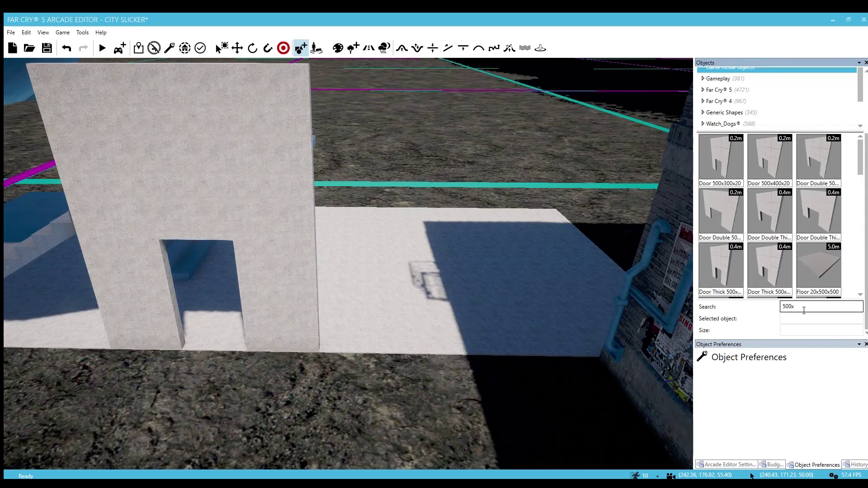
pyautogui.scroll(-5, 768, 206)
pyautogui.click(769, 171)
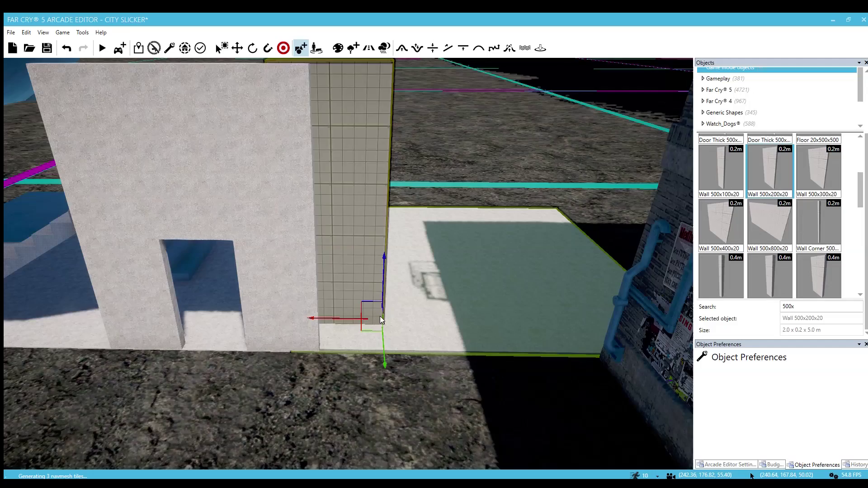
pyautogui.click(391, 313)
pyautogui.moveTo(392, 313); pyautogui.dragTo(402, 315)
pyautogui.click(764, 217)
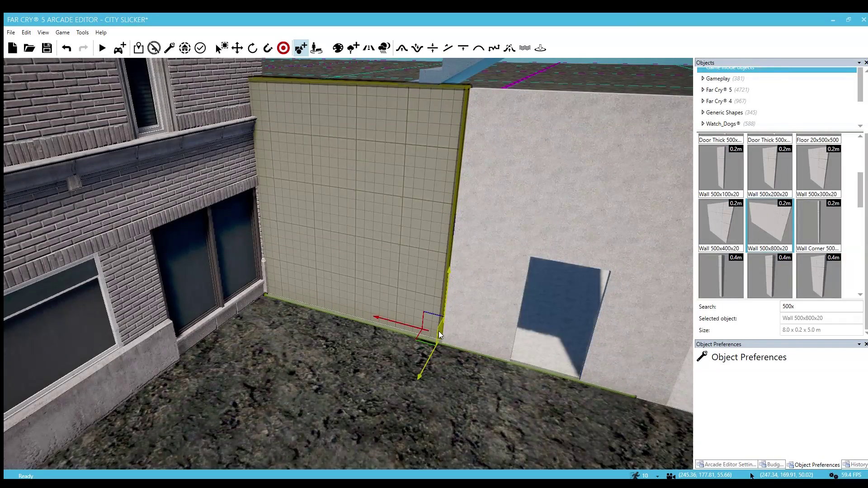
pyautogui.click(439, 331)
# Step: Snap the new wall onto the door wall's edge so both form one continuous face
pyautogui.press('w')
pyautogui.moveTo(425, 305); pyautogui.dragTo(422, 308, button='right')
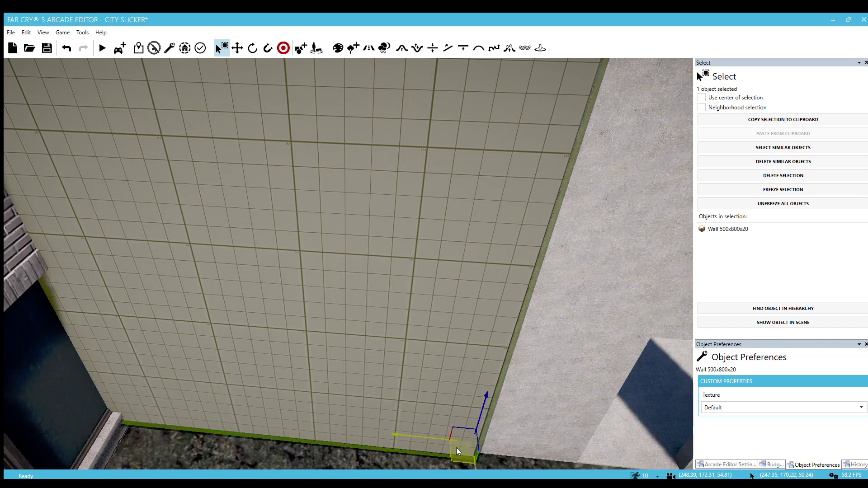
pyautogui.keyDown('ctrl'); pyautogui.click(418, 448); pyautogui.keyUp('ctrl')
pyautogui.click(389, 437)
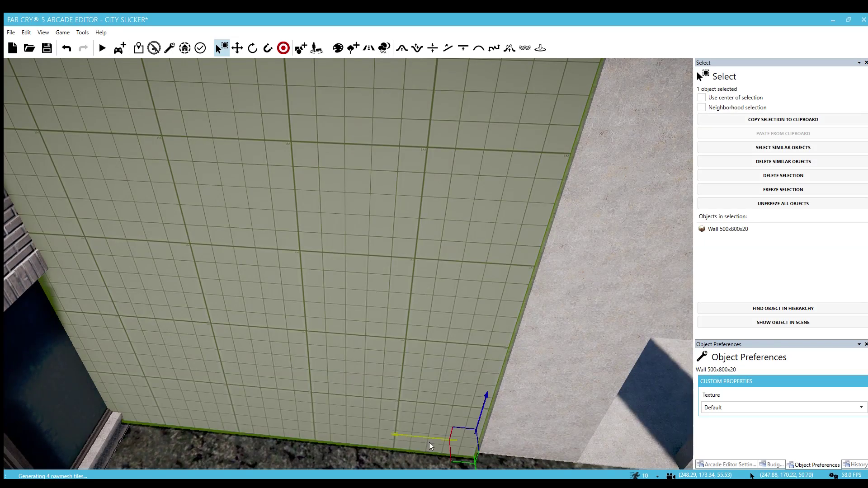
pyautogui.moveTo(454, 455); pyautogui.dragTo(419, 424)
pyautogui.press('4')
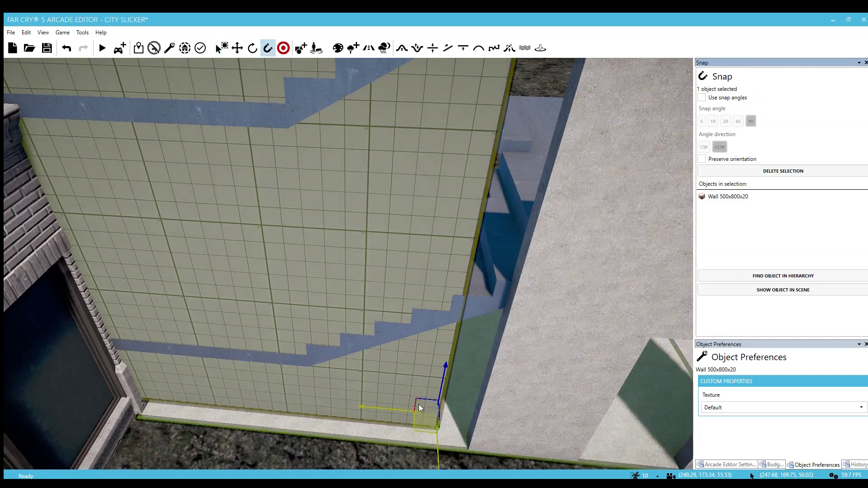
pyautogui.moveTo(458, 381); pyautogui.dragTo(483, 385)
pyautogui.press('2')
pyautogui.press('s')
pyautogui.press('d')
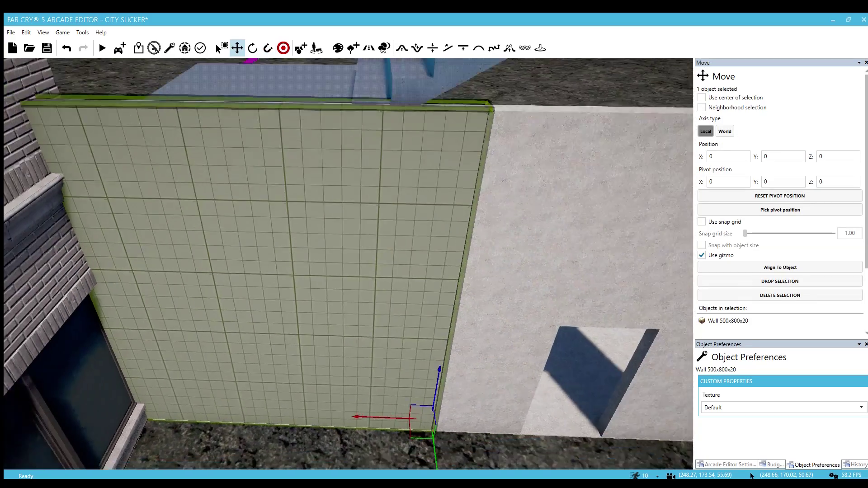
# Step: Give the new wall the Concrete_Polished texture and duplicate it to the opposite side of the door wall
pyautogui.click(731, 405)
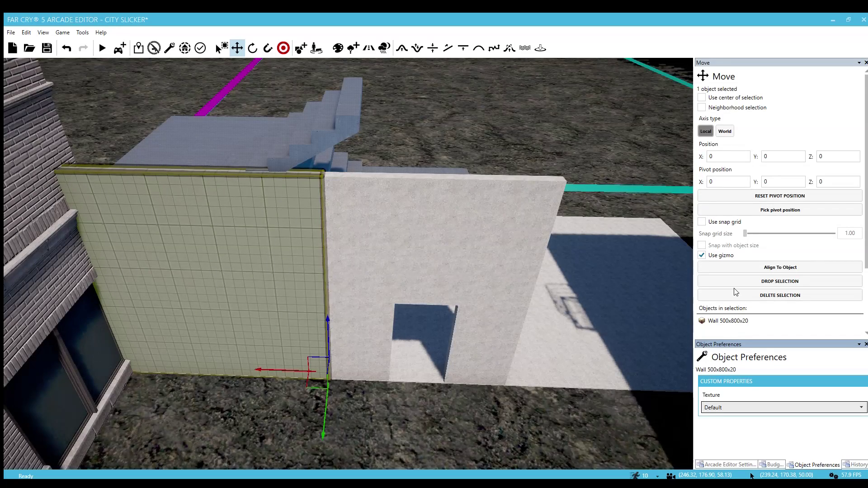
pyautogui.click(741, 324)
pyautogui.press('s')
pyautogui.press('d')
pyautogui.moveTo(230, 346); pyautogui.dragTo(658, 342)
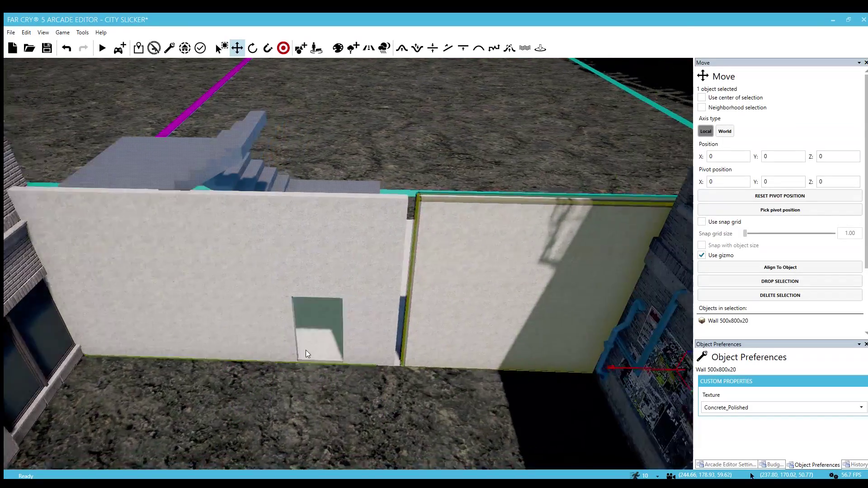
# Step: Snap the duplicated wall onto the door wall's free edge, closing the remaining gap across the street
pyautogui.press('w')
pyautogui.press('d')
pyautogui.press('4')
pyautogui.moveTo(383, 333); pyautogui.dragTo(306, 326)
pyautogui.press('2')
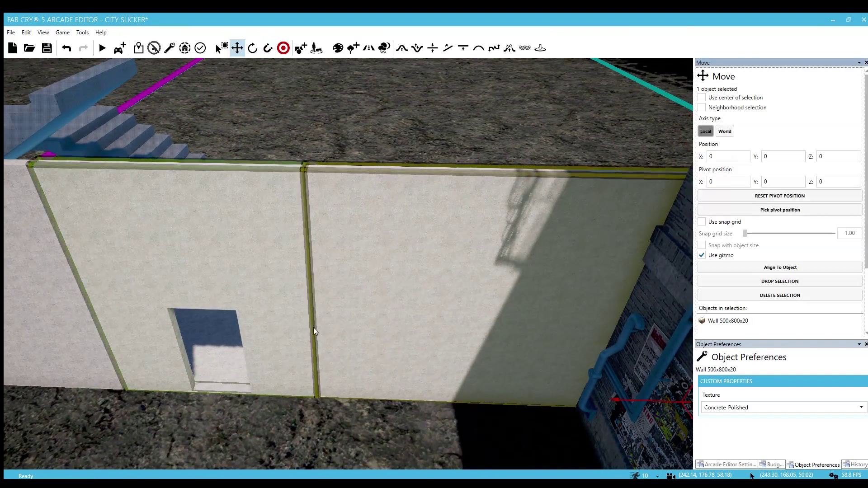
pyautogui.click(408, 140)
pyautogui.press('a')
pyautogui.press('s')
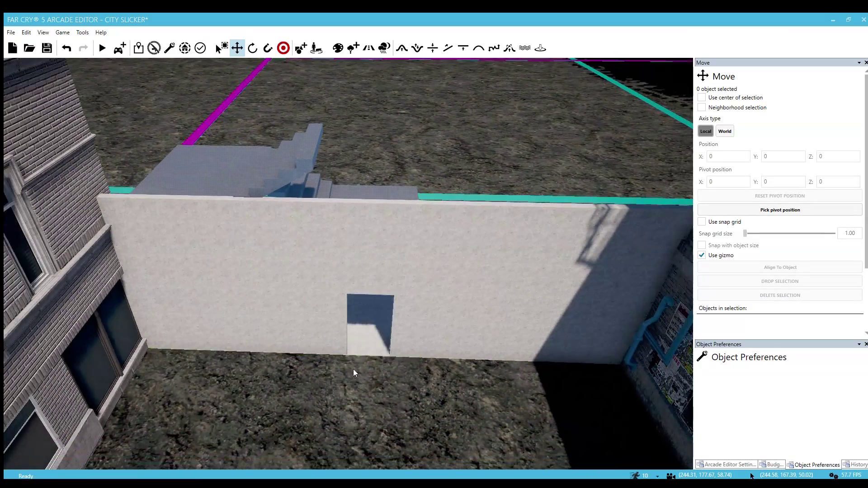
# Step: Examine the walled-off street end from the street side and from behind the structure
pyautogui.press('w')
pyautogui.moveTo(354, 370); pyautogui.dragTo(384, 329, button='right')
pyautogui.press('s')
pyautogui.press('s')
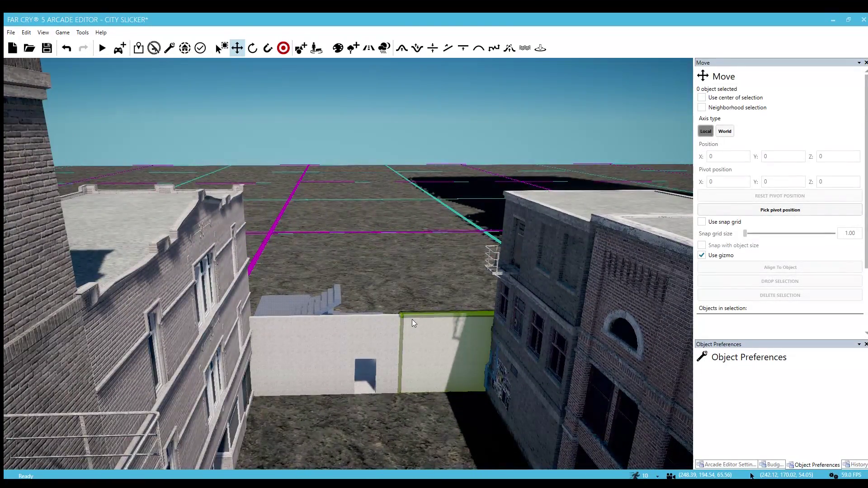
pyautogui.press('w')
pyautogui.press('w')
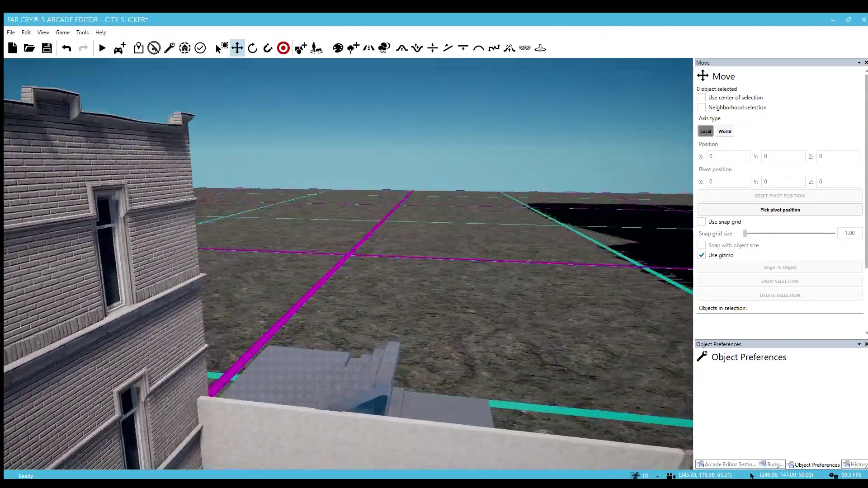
pyautogui.press('s')
pyautogui.moveTo(412, 309); pyautogui.dragTo(378, 320, button='right')
pyautogui.press('w')
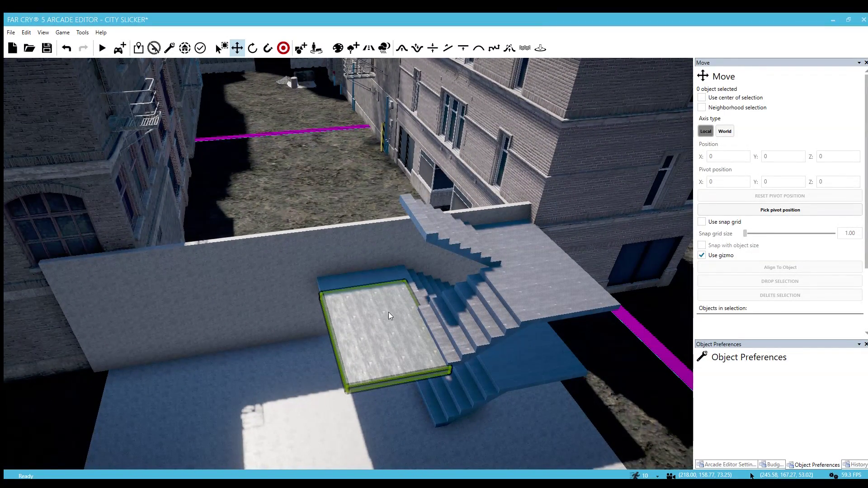
# Step: Examine how much empty ground can be seen over the new wall between the buildings, and review the stair structure
pyautogui.moveTo(389, 312); pyautogui.dragTo(389, 291, button='right')
pyautogui.press('w')
pyautogui.press('s')
pyautogui.press('w')
pyautogui.press('w')
pyautogui.moveTo(556, 227); pyautogui.dragTo(361, 274, button='right')
pyautogui.moveTo(500, 261); pyautogui.dragTo(537, 264, button='right')
pyautogui.press('s')
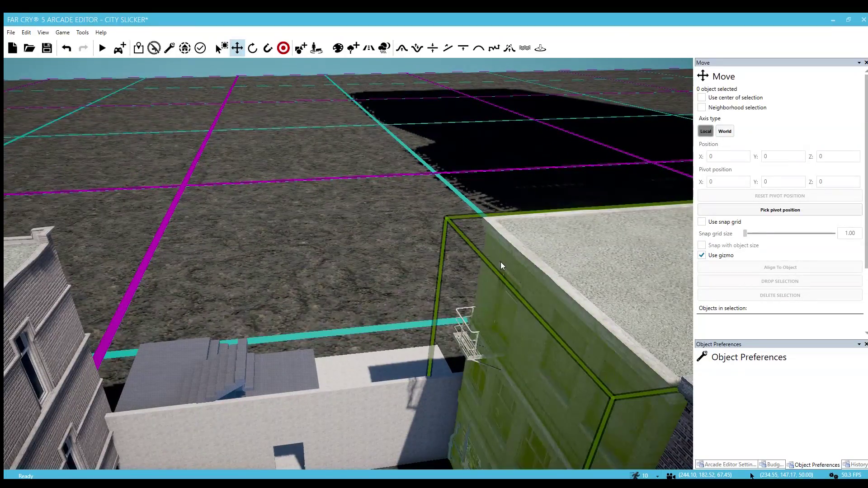
pyautogui.moveTo(363, 248); pyautogui.dragTo(312, 245, button='right')
pyautogui.press('w')
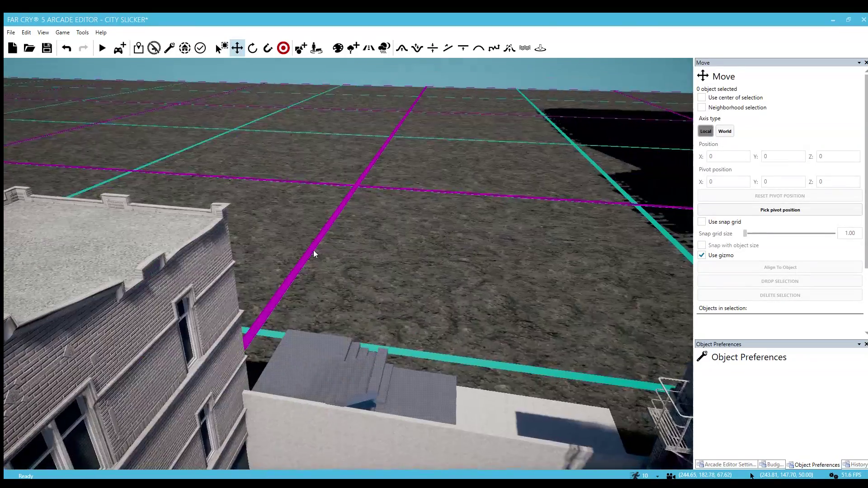
pyautogui.press('w')
pyautogui.moveTo(362, 248)
pyautogui.mouseDown(button='right')
pyautogui.moveTo(398, 221)
pyautogui.moveTo(404, 183)
pyautogui.moveTo(362, 249)
pyautogui.mouseUp(button='right')
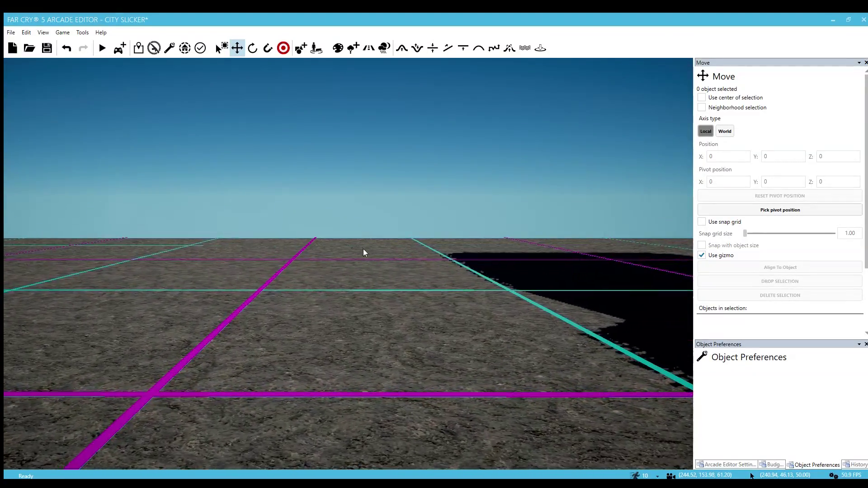
pyautogui.moveTo(363, 250); pyautogui.dragTo(392, 291, button='right')
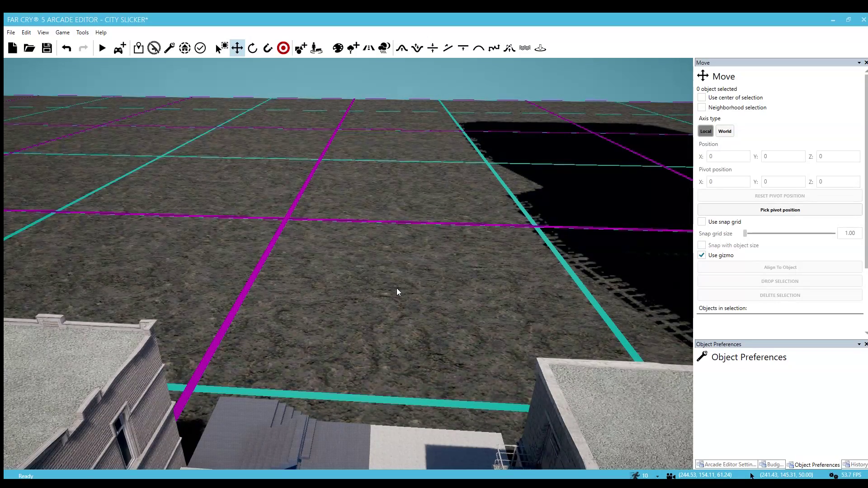
pyautogui.moveTo(393, 286); pyautogui.dragTo(415, 263, button='right')
pyautogui.scroll(1, 413, 265)
pyautogui.scroll(5, 414, 265)
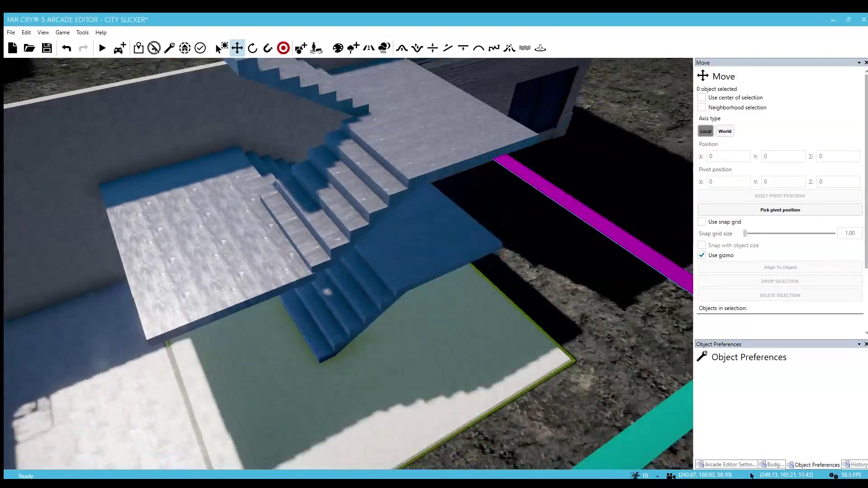
# Step: Select the upper staircase with its two floor panels and duplicate them one storey higher
pyautogui.press('s')
pyautogui.moveTo(414, 265); pyautogui.dragTo(482, 264, button='right')
pyautogui.press('w')
pyautogui.click(483, 264)
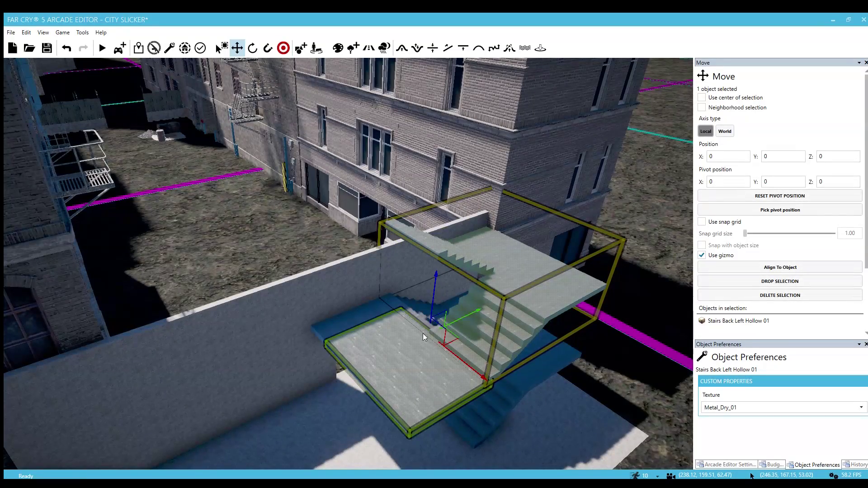
pyautogui.keyDown('ctrl'); pyautogui.click(370, 311); pyautogui.keyUp('ctrl')
pyautogui.keyDown('ctrl'); pyautogui.click(440, 387); pyautogui.keyUp('ctrl')
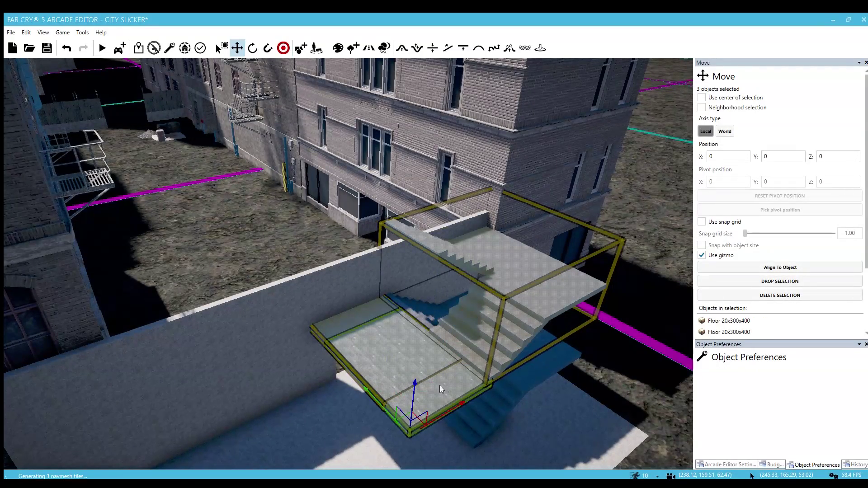
pyautogui.moveTo(412, 388); pyautogui.dragTo(420, 281)
# Step: Duplicate the selected staircase and floor panels upward once more, aligning the copy with the top of the stairs below
pyautogui.moveTo(416, 305); pyautogui.dragTo(416, 306, button='right')
pyautogui.press('w')
pyautogui.moveTo(420, 355); pyautogui.dragTo(459, 300, button='right')
pyautogui.press('w')
pyautogui.press('w')
pyautogui.moveTo(459, 300); pyautogui.dragTo(474, 155)
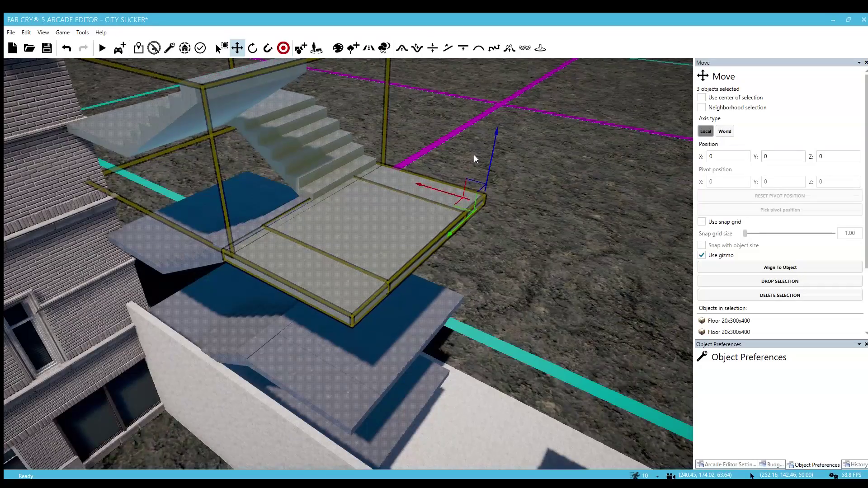
# Step: Select only the topmost pair of floor panels and duplicate them upward to the top step of the highest staircase
pyautogui.click(431, 200)
pyautogui.keyDown('ctrl'); pyautogui.click(311, 307); pyautogui.keyUp('ctrl')
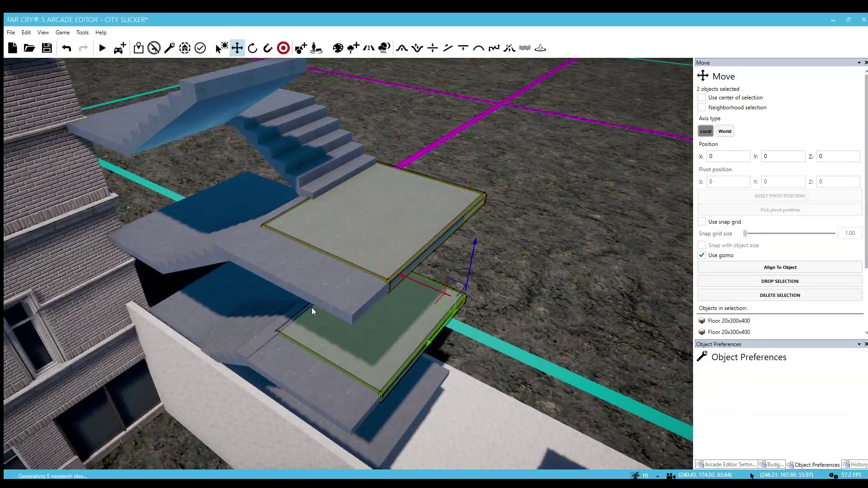
pyautogui.click(453, 202)
pyautogui.keyDown('ctrl'); pyautogui.click(324, 291); pyautogui.keyUp('ctrl')
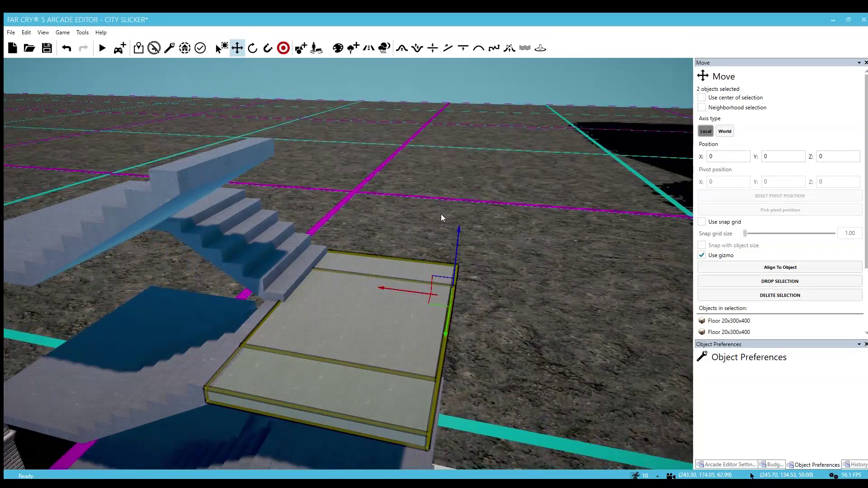
pyautogui.keyDown('shift'); pyautogui.moveTo(453, 238); pyautogui.dragTo(456, 81); pyautogui.keyUp('shift')
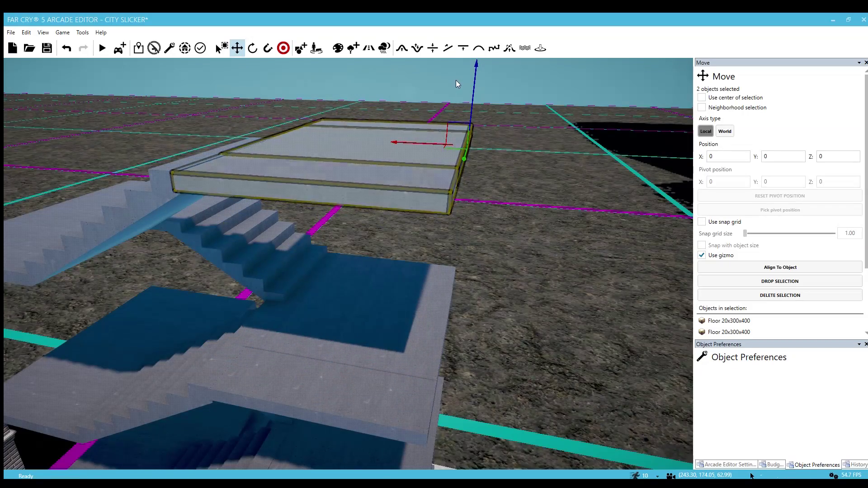
# Step: Deselect the two floor pieces and examine the walled yard between the brick buildings
pyautogui.click(544, 244)
pyautogui.press('a')
pyautogui.moveTo(544, 245); pyautogui.dragTo(465, 282, button='right')
pyautogui.press('s')
pyautogui.press('s')
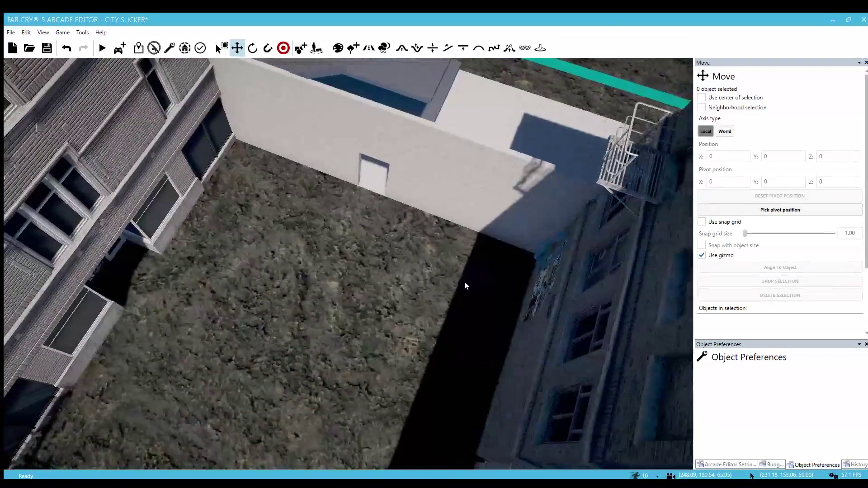
pyautogui.click(509, 206)
pyautogui.keyDown('ctrl'); pyautogui.click(282, 129); pyautogui.keyUp('ctrl')
pyautogui.click(357, 261)
pyautogui.moveTo(357, 261); pyautogui.dragTo(366, 235, button='right')
pyautogui.press('w')
pyautogui.press('s')
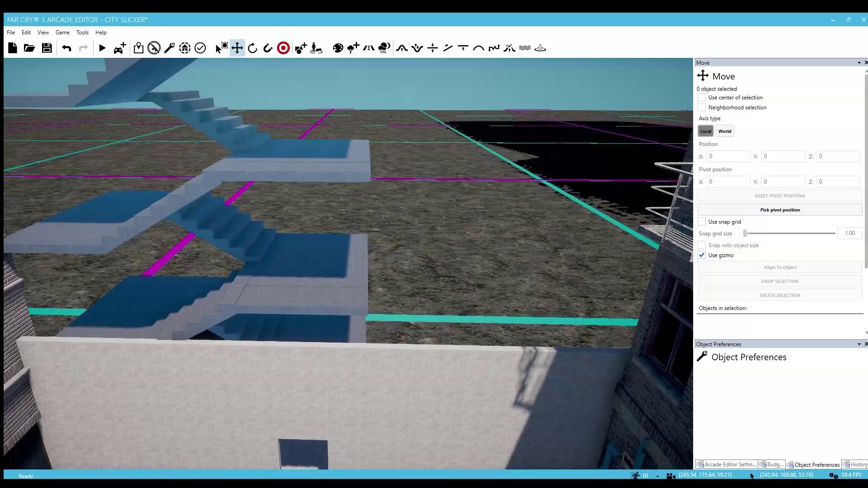
# Step: Examine how the stair tower's landings line up with the white wall and the neighbouring building
pyautogui.moveTo(357, 278)
pyautogui.mouseDown(button='right')
pyautogui.moveTo(355, 260)
pyautogui.moveTo(337, 267)
pyautogui.moveTo(363, 305)
pyautogui.moveTo(362, 284)
pyautogui.mouseUp(button='right')
pyautogui.press('w')
pyautogui.press('w')
pyautogui.press('s')
pyautogui.press('w')
pyautogui.press('w')
pyautogui.press('s')
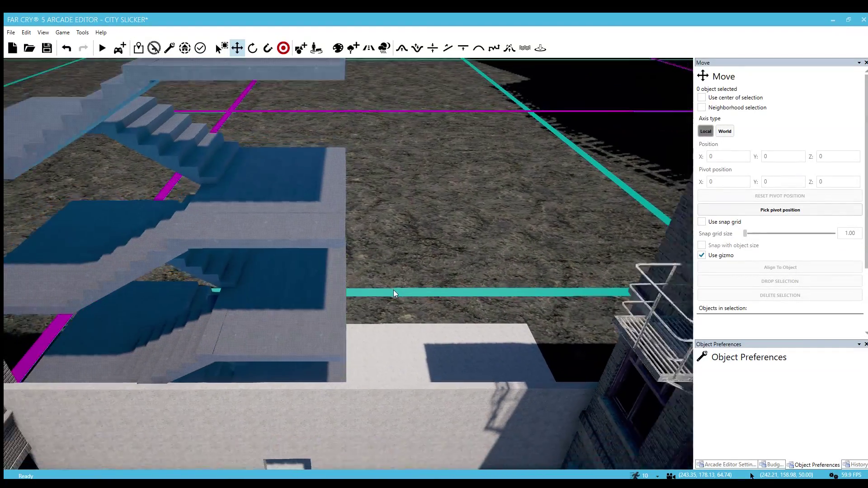
pyautogui.press('d')
pyautogui.moveTo(389, 392)
pyautogui.mouseDown(button='right')
pyautogui.moveTo(380, 407)
pyautogui.moveTo(384, 366)
pyautogui.moveTo(376, 385)
pyautogui.mouseUp(button='right')
pyautogui.press('w')
pyautogui.press('s')
pyautogui.press('w')
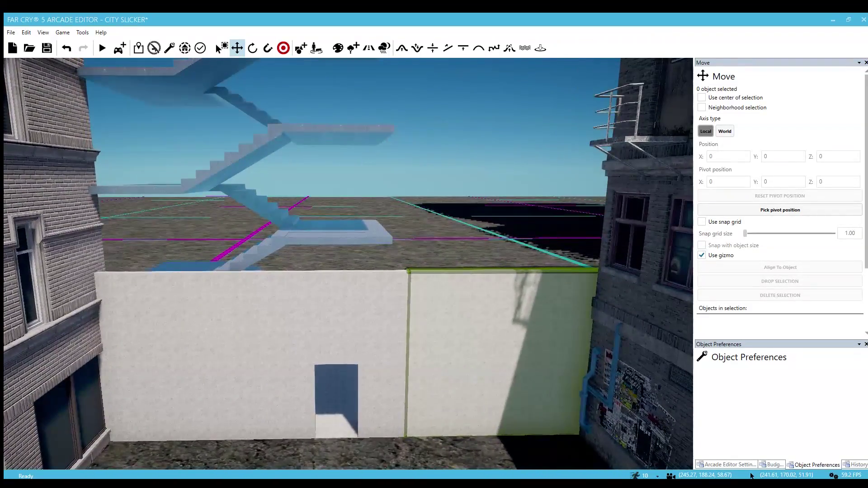
# Step: Inspect the plain wall section beside the doorway and one of the stair flights behind it
pyautogui.click(446, 358)
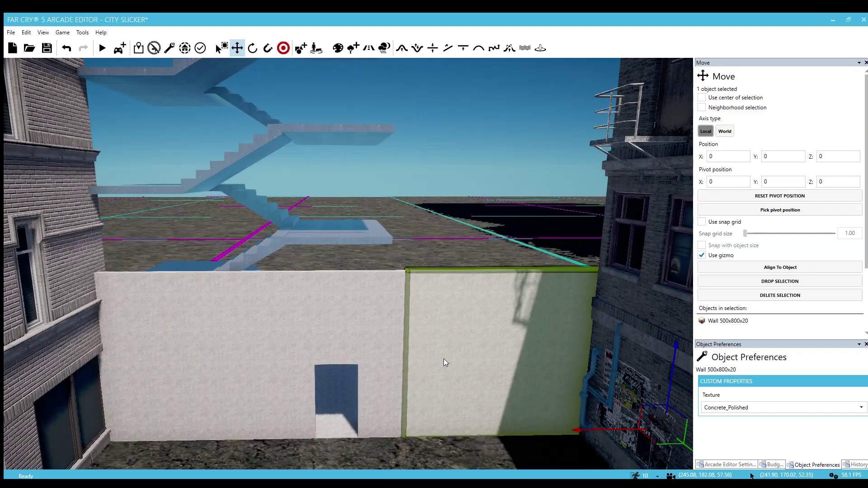
pyautogui.press('w')
pyautogui.moveTo(442, 359)
pyautogui.mouseDown(button='right')
pyautogui.moveTo(441, 337)
pyautogui.moveTo(442, 358)
pyautogui.mouseUp(button='right')
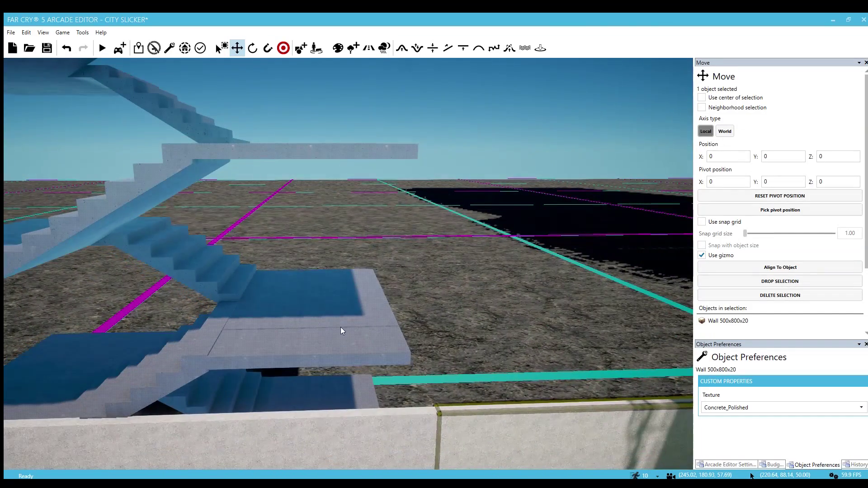
pyautogui.click(132, 244)
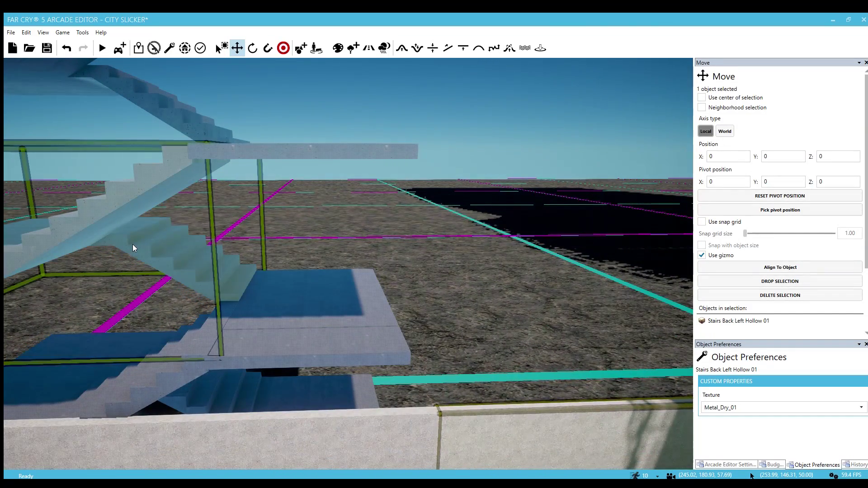
pyautogui.click(340, 334)
# Step: Search the object library for "pill" and preview Pillar 800x120x120 at the edge of the stair landing
pyautogui.press('o')
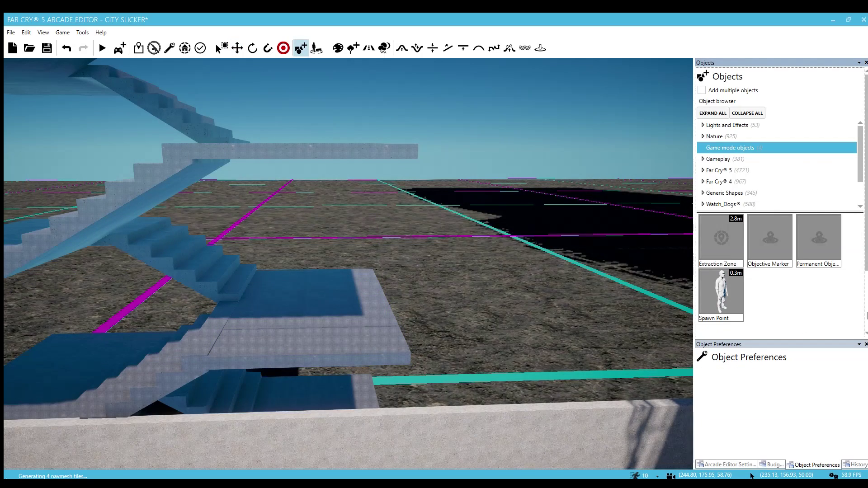
pyautogui.scroll(-4, 856, 236)
pyautogui.click(802, 308)
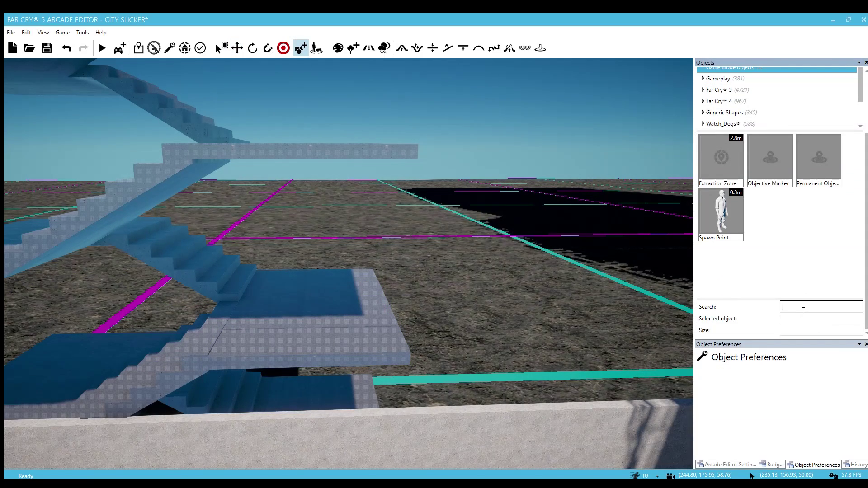
pyautogui.scroll(-5, 766, 253)
pyautogui.scroll(-5, 782, 238)
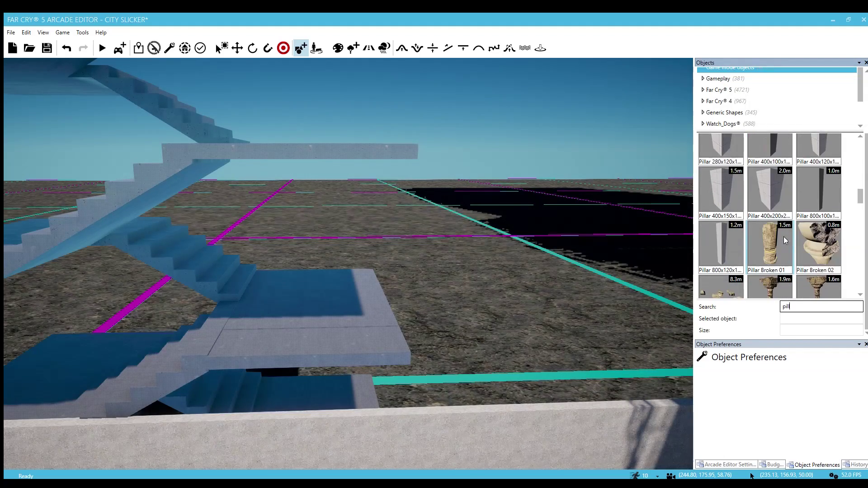
pyautogui.click(712, 174)
pyautogui.moveTo(466, 285); pyautogui.dragTo(464, 339, button='right')
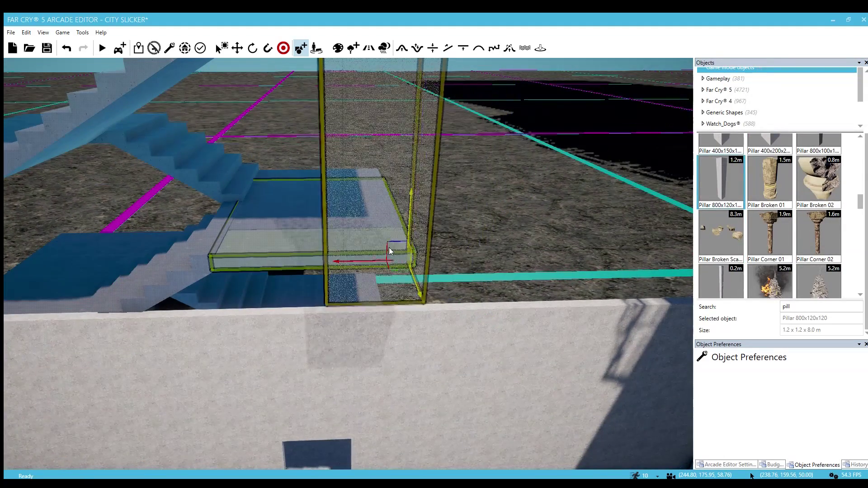
# Step: Look through the remaining pillar models and try out Wall Hospital Pillar near the wall
pyautogui.scroll(-8, 800, 239)
pyautogui.scroll(-10, 782, 237)
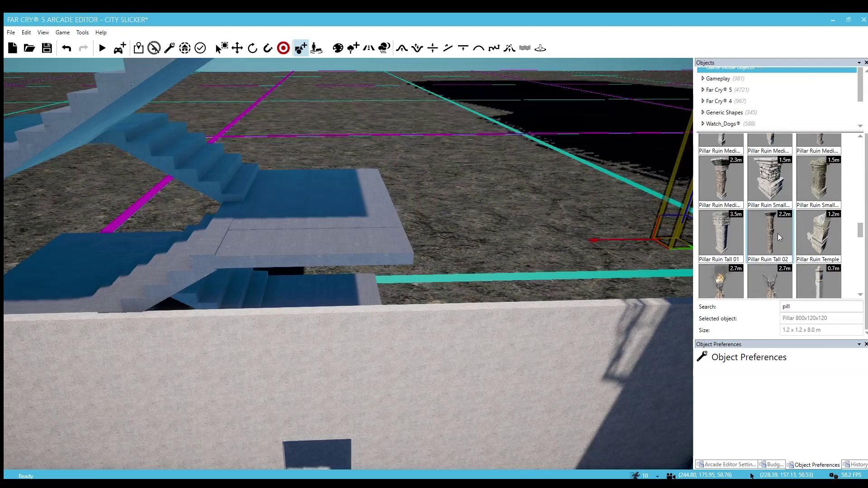
pyautogui.scroll(-1, 780, 241)
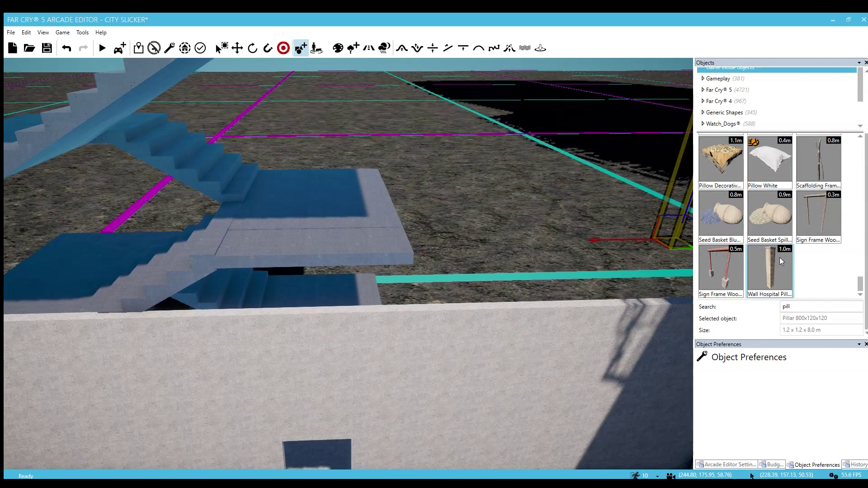
pyautogui.click(783, 268)
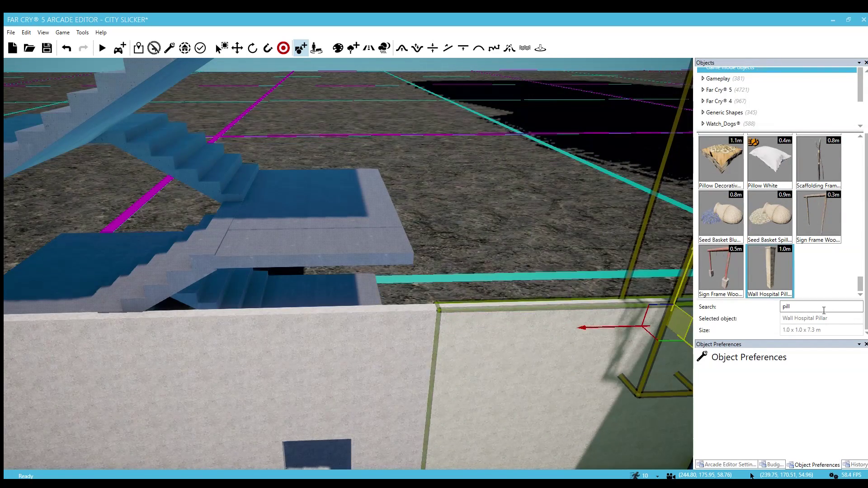
# Step: Search the object library for "100x" and try out Pillar 800x100x100 against the white wall
pyautogui.write('100x')
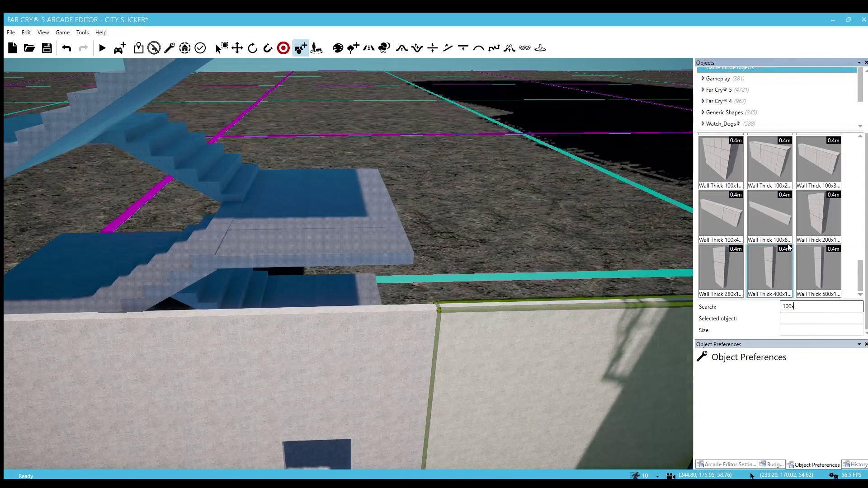
pyautogui.scroll(5, 811, 231)
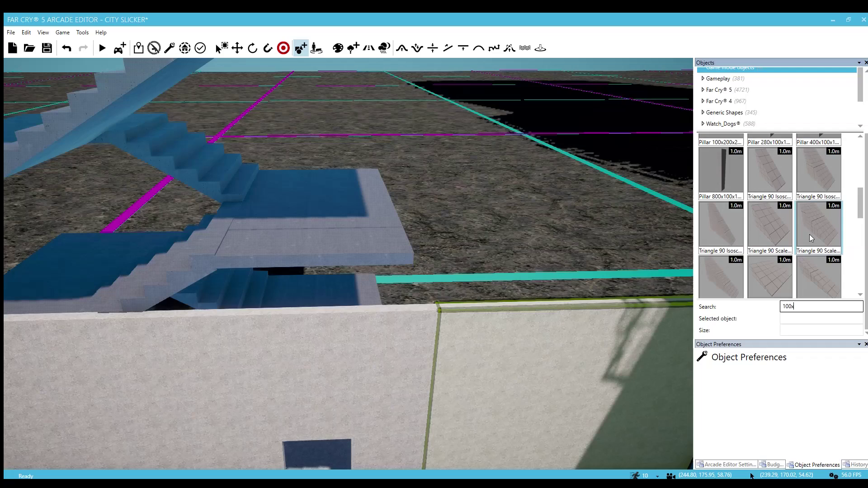
pyautogui.scroll(-1, 808, 235)
pyautogui.click(722, 243)
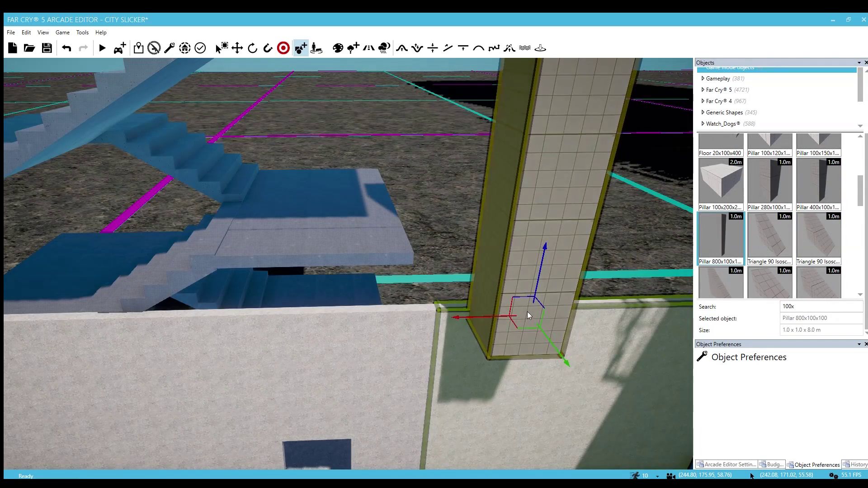
pyautogui.scroll(-2, 817, 208)
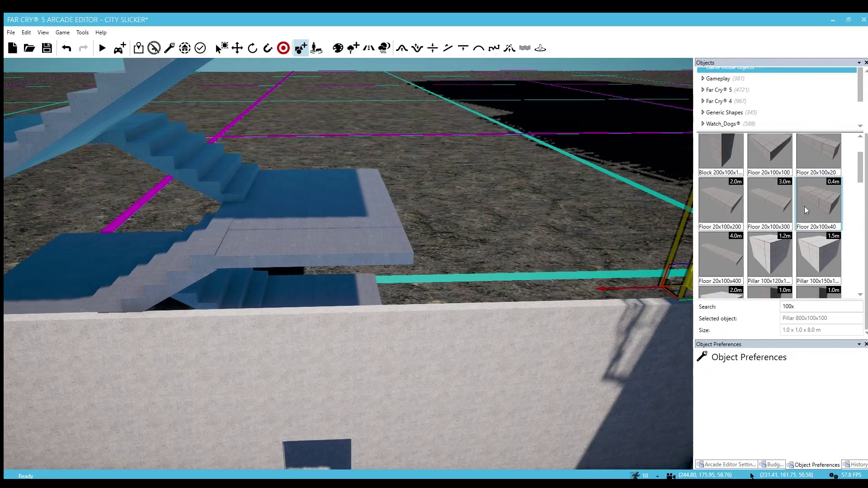
pyautogui.scroll(-3, 804, 209)
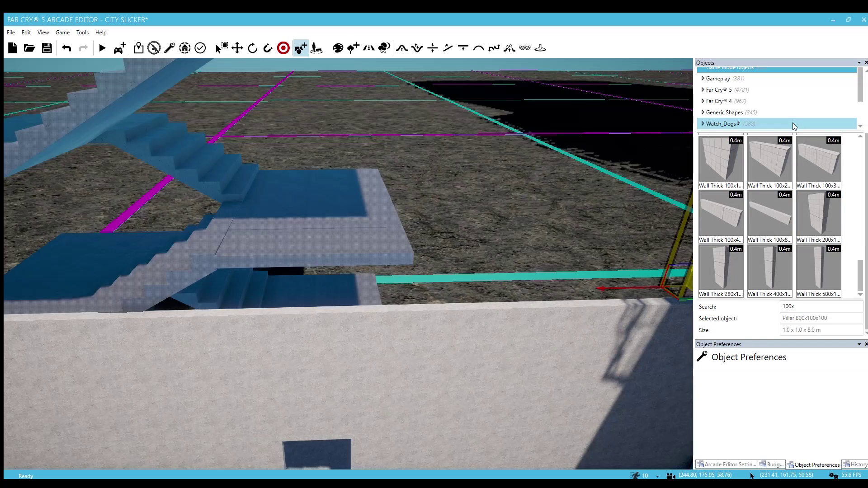
# Step: Browse Cubes and Rectangles under Generic Shapes and preview Pillar 800x120x120 in the scene
pyautogui.click(702, 112)
pyautogui.scroll(-1, 768, 116)
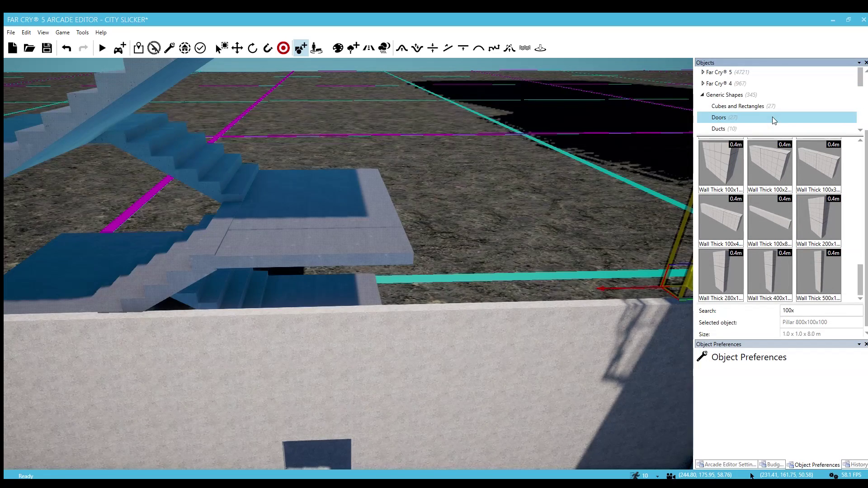
pyautogui.click(744, 107)
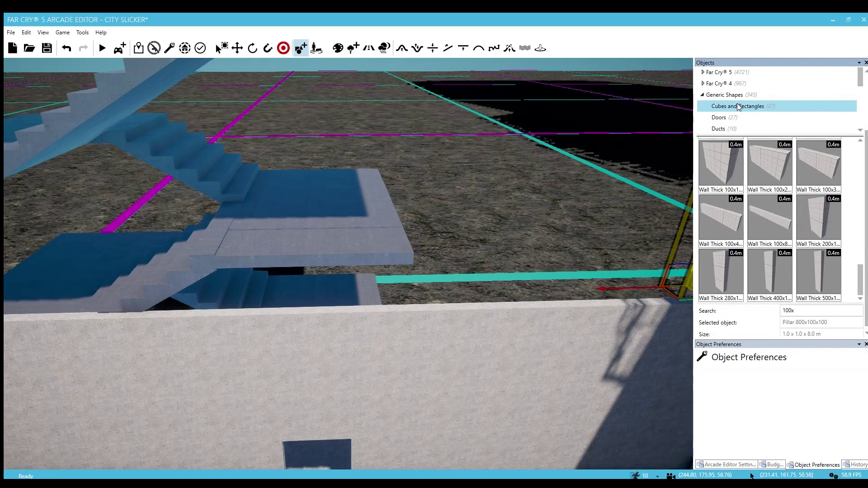
pyautogui.click(739, 107)
pyautogui.scroll(10, 788, 221)
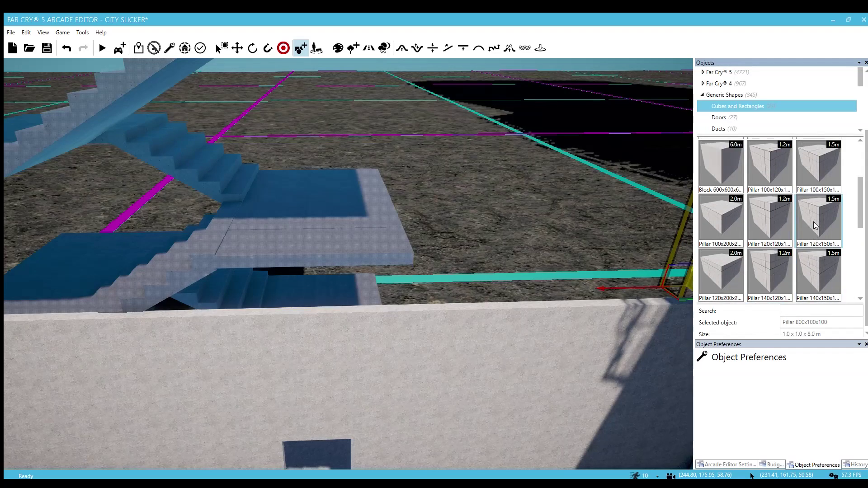
pyautogui.scroll(-10, 812, 221)
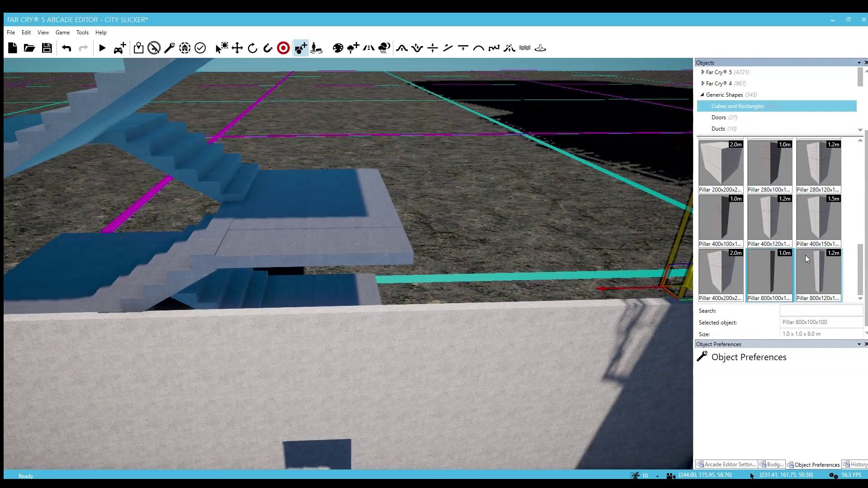
pyautogui.moveTo(805, 255); pyautogui.dragTo(462, 307)
# Step: Browse the generic Fences and try out Fence 280x300x20 and Fence Hole 280x300x20 behind the wall
pyautogui.scroll(3, 761, 229)
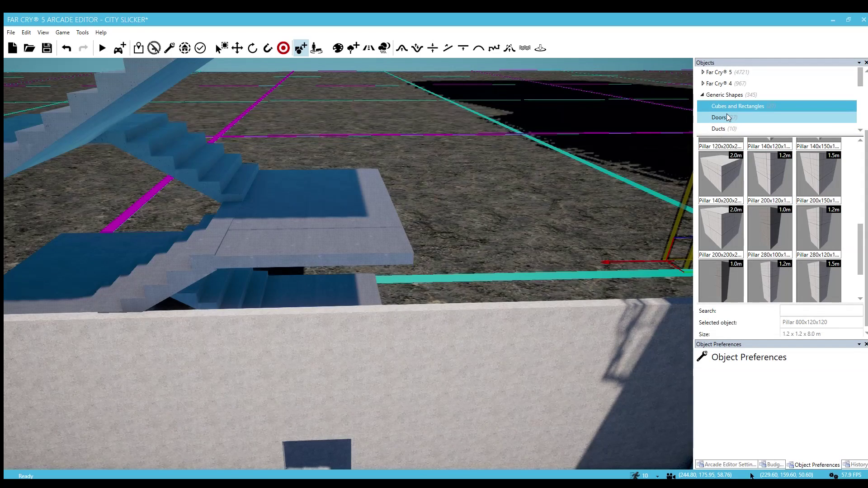
pyautogui.scroll(-2, 769, 108)
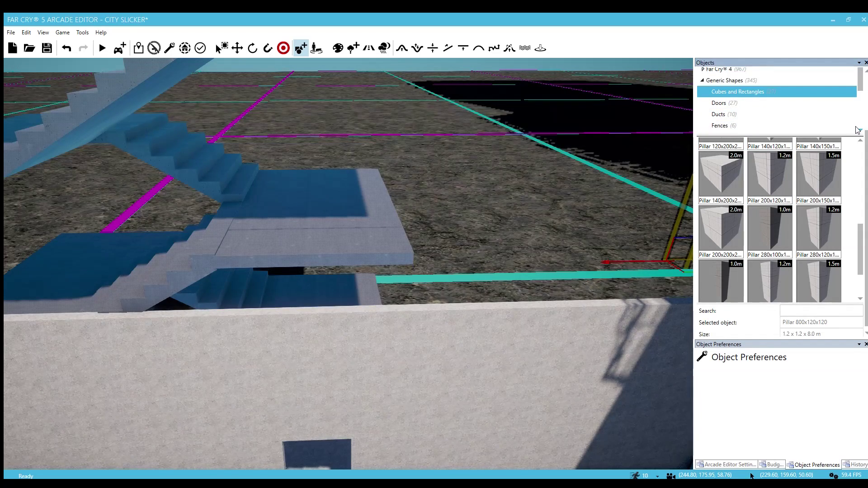
pyautogui.click(738, 110)
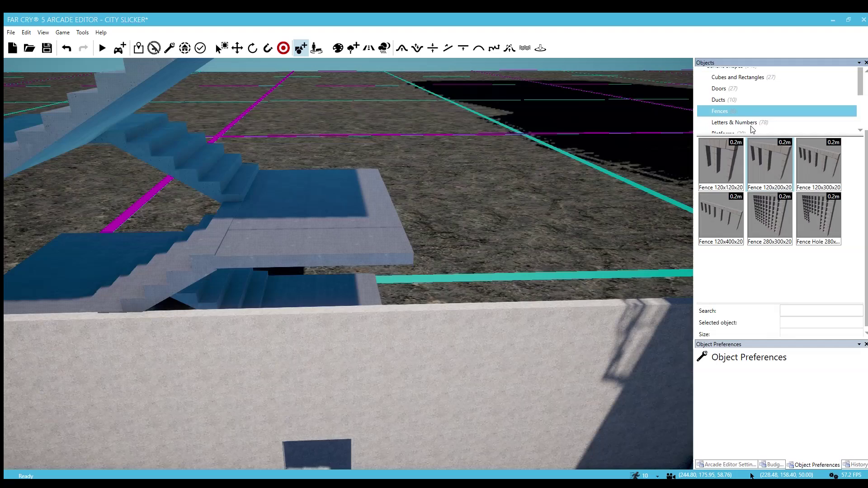
pyautogui.click(768, 213)
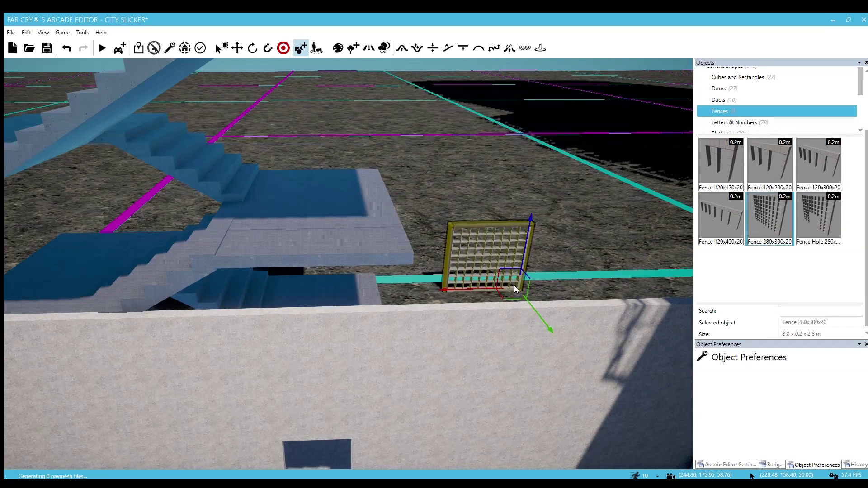
pyautogui.click(817, 215)
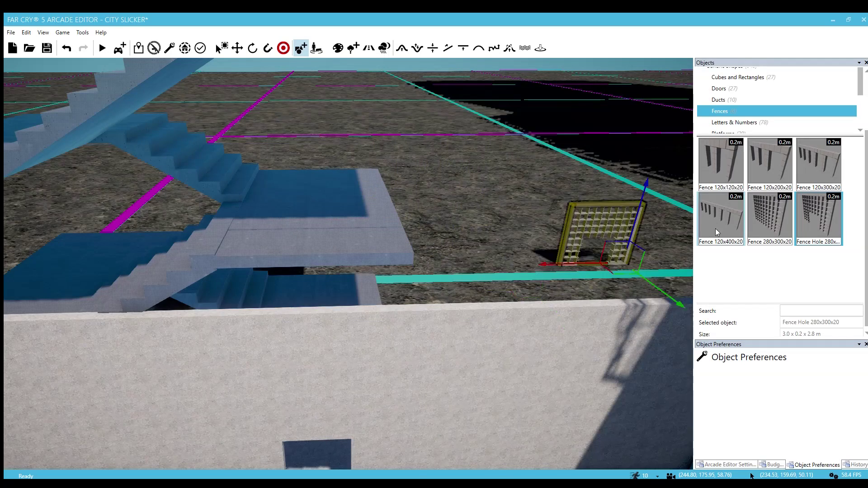
# Step: Display the Platforms category of Generic Shapes and find the small 20 cm thick floor pieces
pyautogui.click(741, 122)
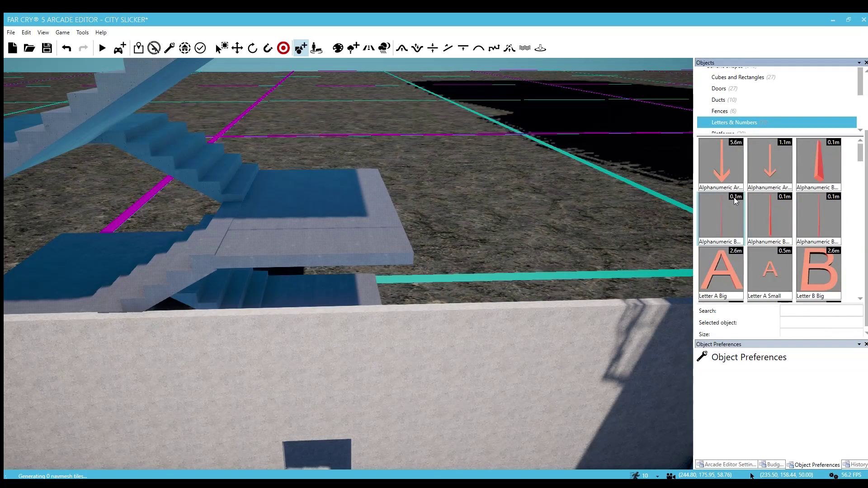
pyautogui.click(860, 130)
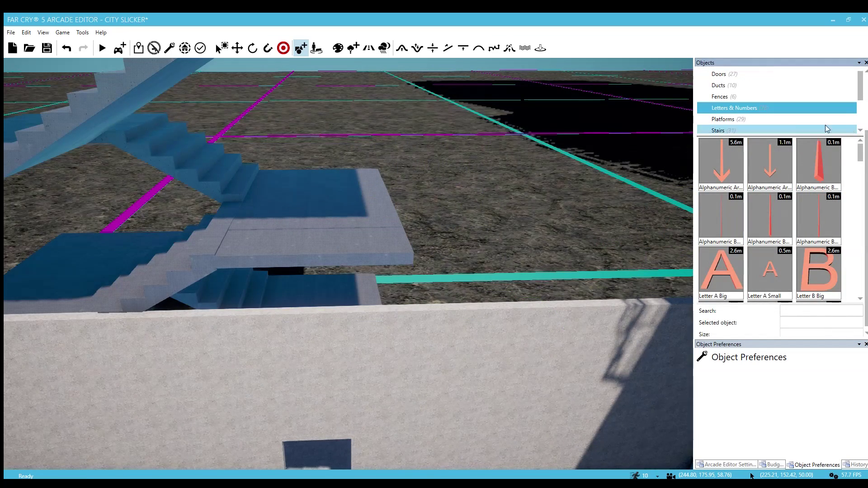
pyautogui.click(751, 119)
pyautogui.scroll(-2, 782, 207)
pyautogui.scroll(-5, 784, 218)
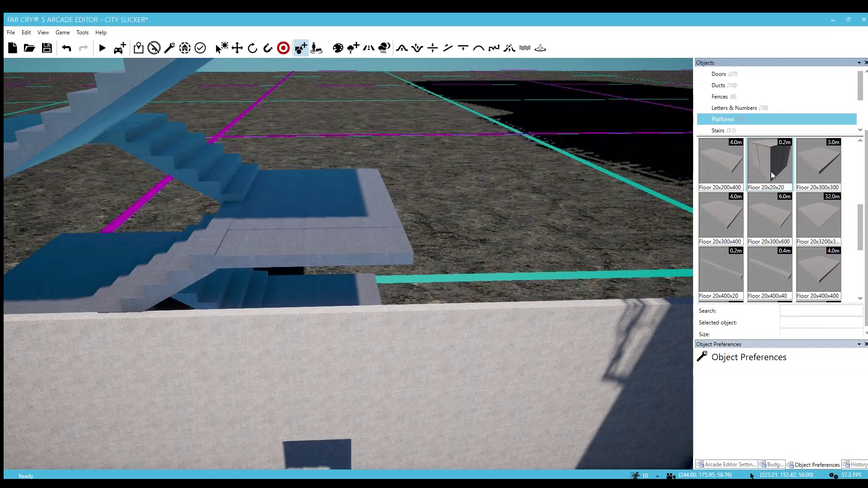
# Step: Try out Floor 20x20x20 on the white wall's top edge to compare its thickness with the wall
pyautogui.click(771, 171)
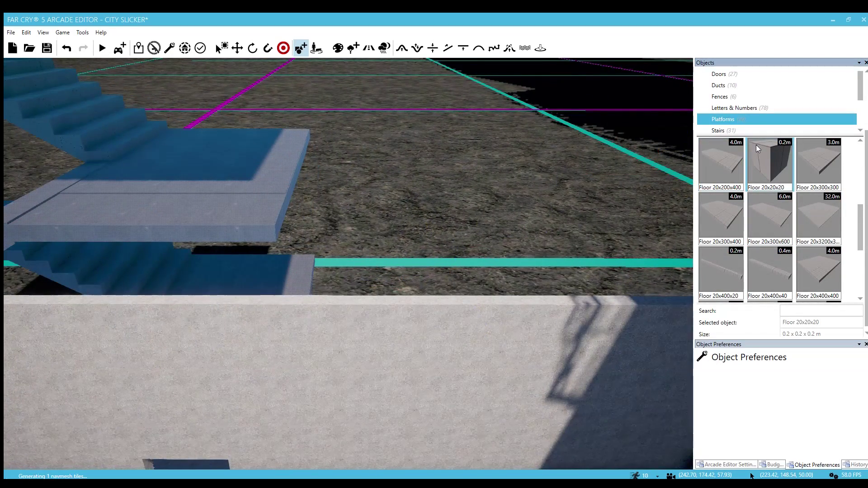
pyautogui.scroll(3, 415, 297)
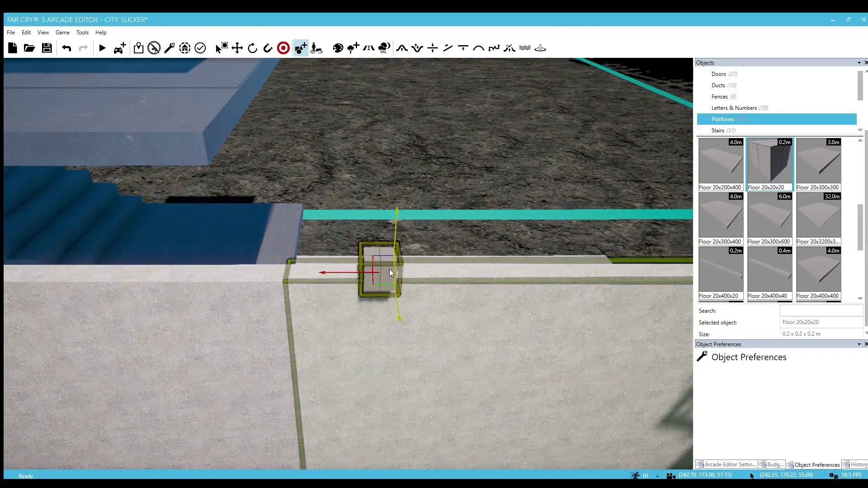
pyautogui.scroll(3, 388, 266)
pyautogui.moveTo(388, 265); pyautogui.dragTo(298, 234, button='right')
pyautogui.moveTo(357, 247); pyautogui.dragTo(339, 237, button='right')
pyautogui.press('d')
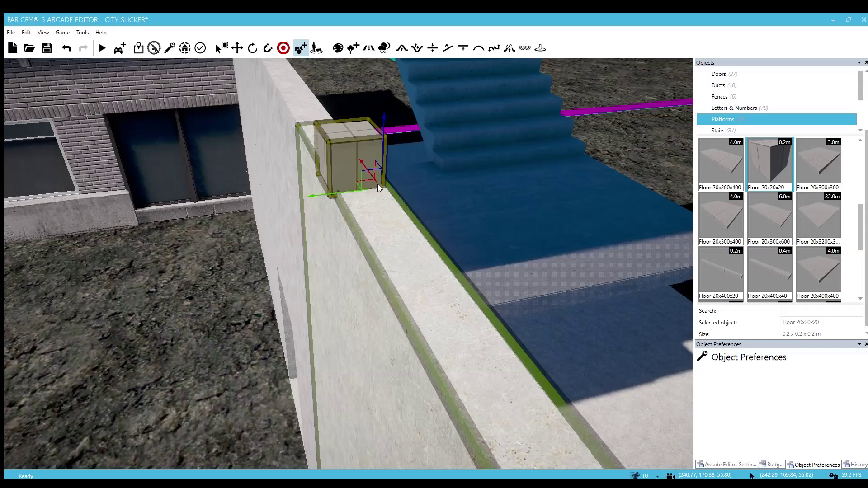
# Step: Place a Floor 20x400x20 beam along the white wall's top edge
pyautogui.click(721, 271)
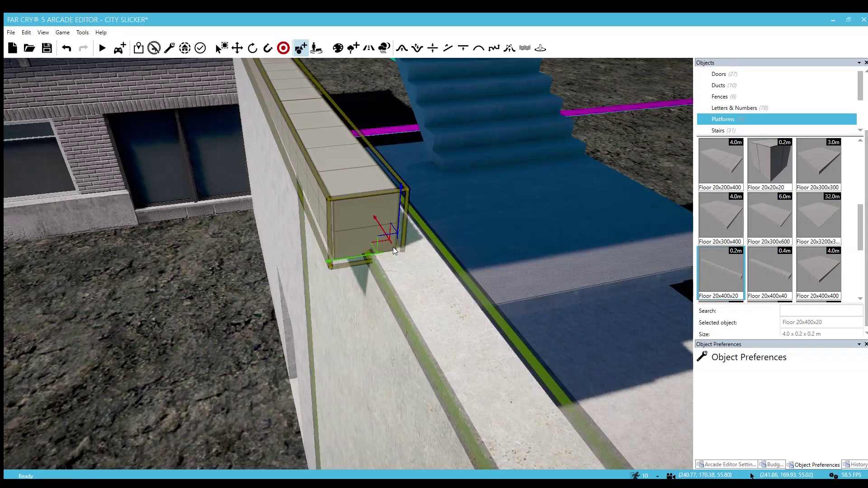
pyautogui.moveTo(393, 250); pyautogui.dragTo(409, 217, button='right')
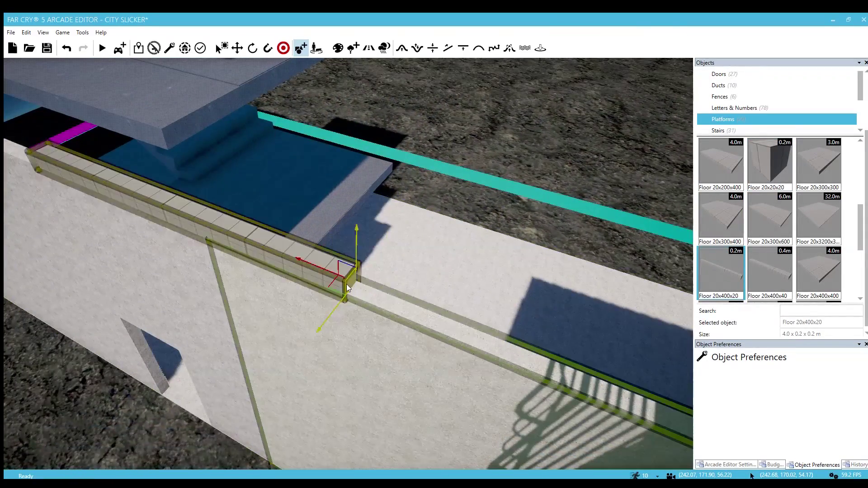
pyautogui.click(345, 272)
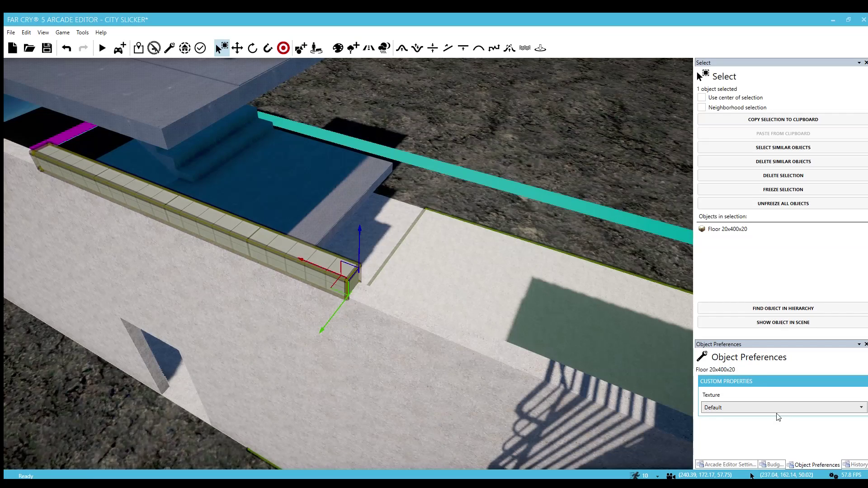
# Step: Try the Color_Black, Glass_Bulletproof and Metal_Galvanized textures on the beam, then set it to Metal_Panels_Painted_Vertical
pyautogui.click(729, 303)
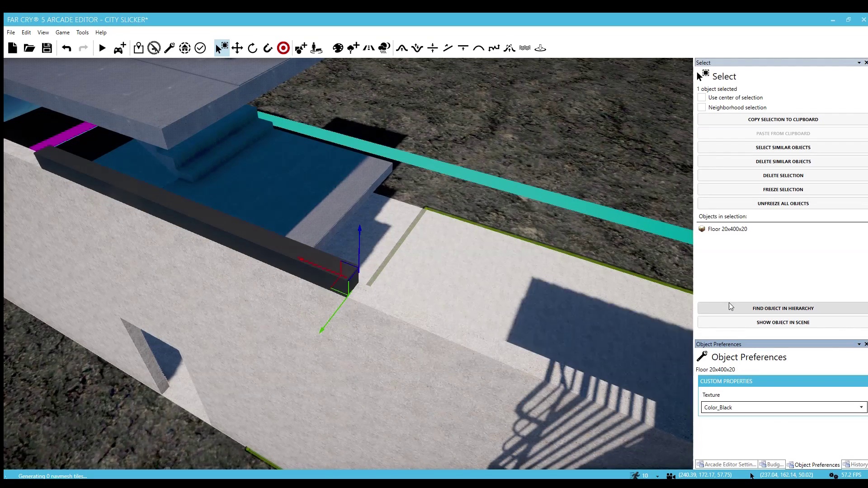
pyautogui.click(737, 338)
pyautogui.click(764, 409)
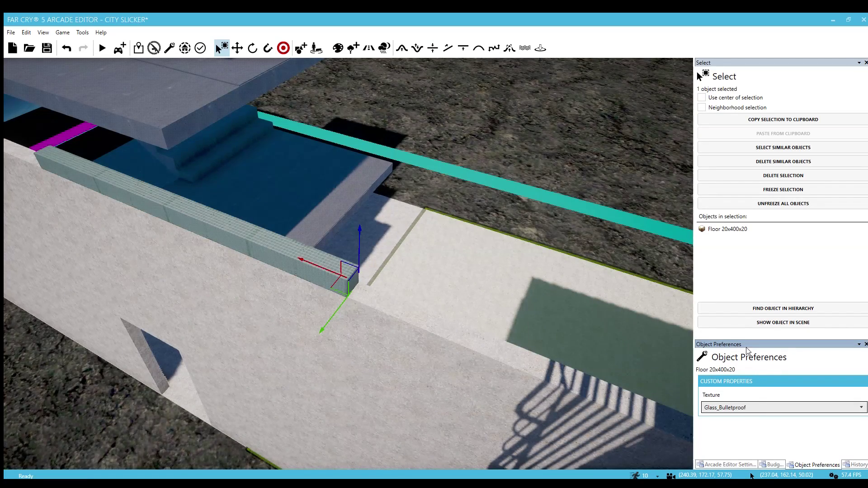
pyautogui.click(739, 325)
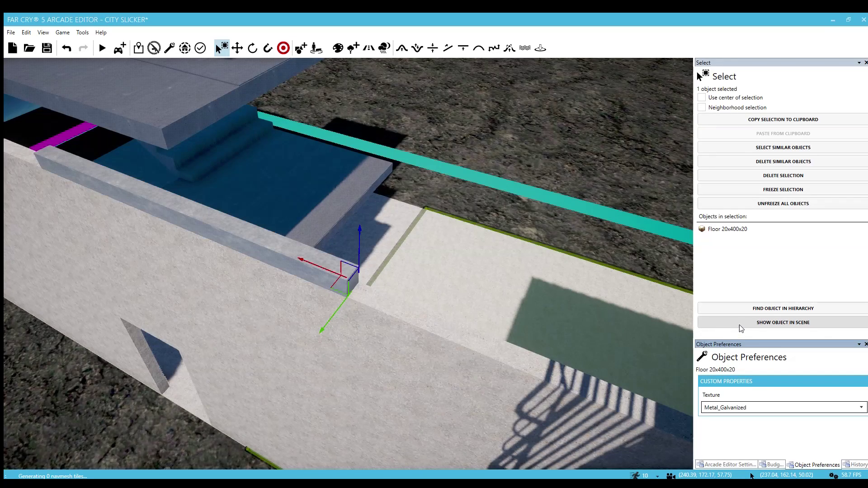
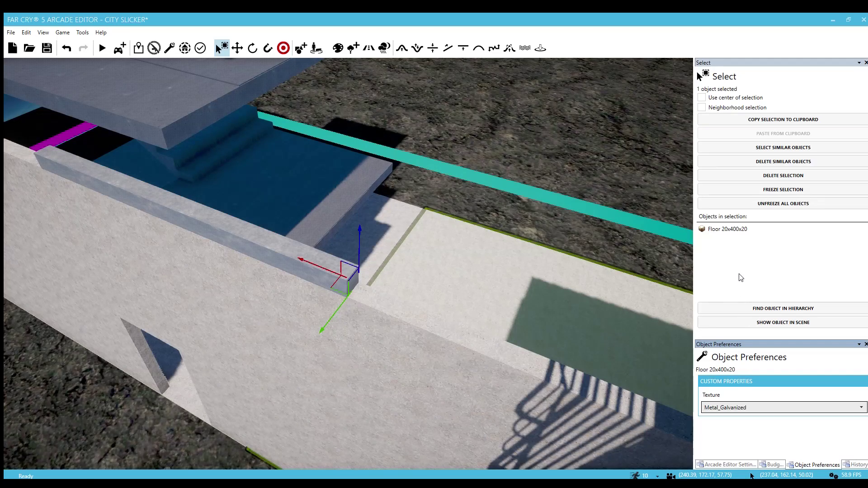
pyautogui.press('Down')
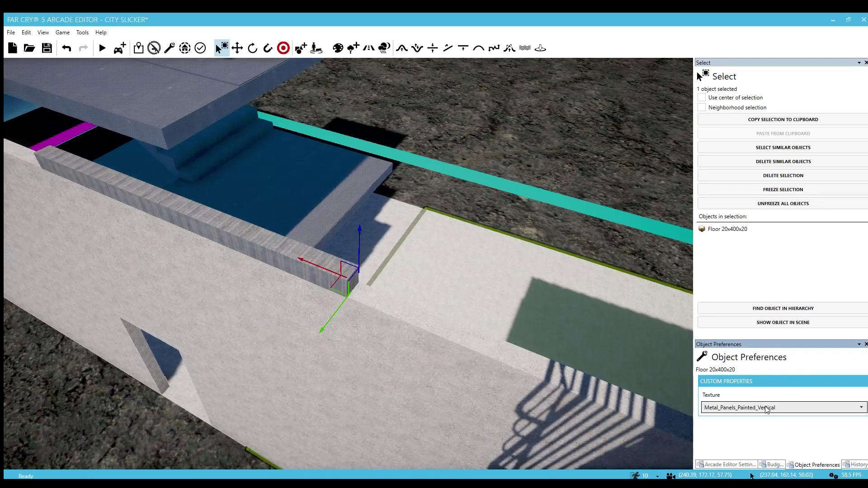
# Step: Rotate the metal beam upright into a post and position it above the wall beside the stair tower
pyautogui.press('a')
pyautogui.press('d')
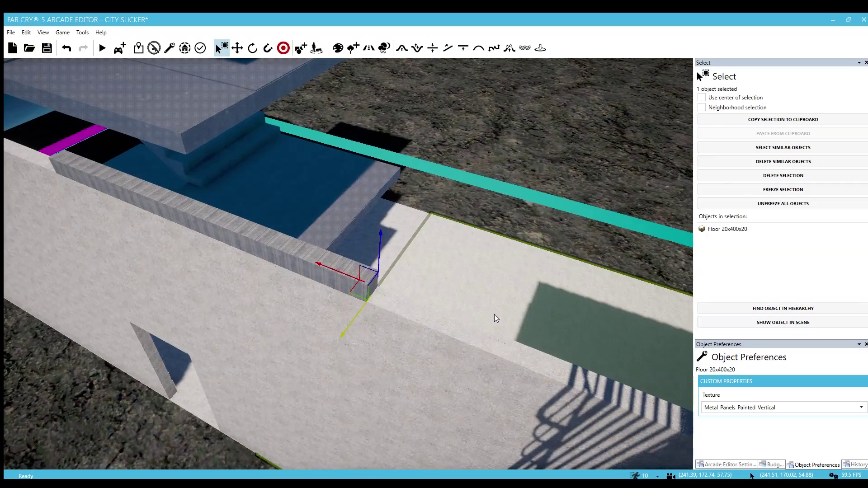
pyautogui.press('e')
pyautogui.moveTo(395, 243); pyautogui.dragTo(390, 267)
pyautogui.press('2')
pyautogui.press('a')
pyautogui.moveTo(396, 245); pyautogui.dragTo(470, 199, button='right')
pyautogui.moveTo(479, 294); pyautogui.dragTo(447, 288, button='right')
pyautogui.press('d')
pyautogui.moveTo(416, 289); pyautogui.dragTo(421, 212)
pyautogui.press('s')
# Step: Duplicate the two wall pieces and the door piece together and raise the copies to heighten the wall to the stair landing
pyautogui.click(500, 368)
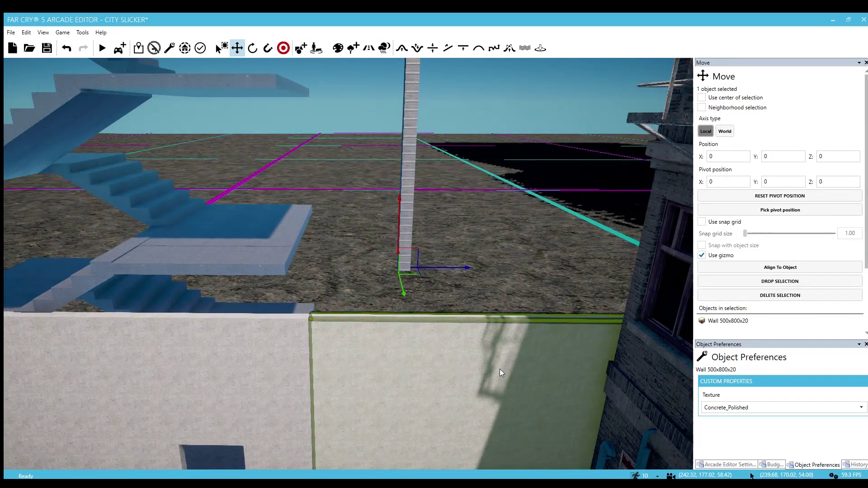
pyautogui.press('s')
pyautogui.press('a')
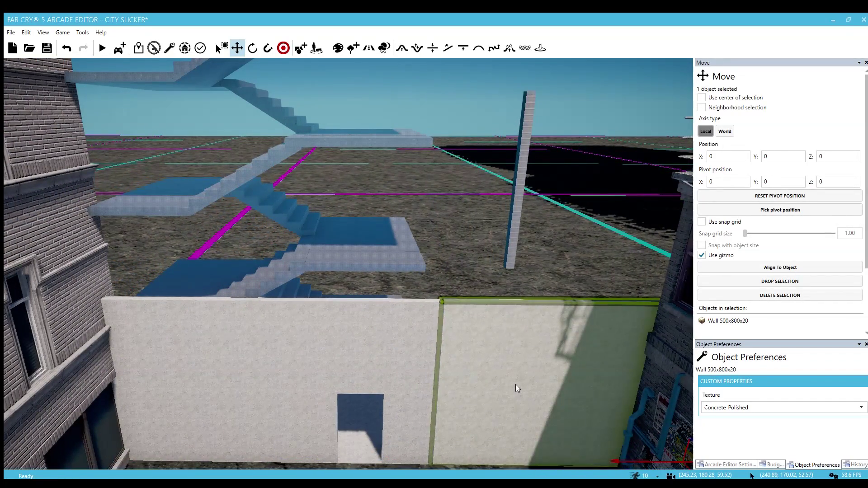
pyautogui.keyDown('ctrl'); pyautogui.click(397, 372); pyautogui.keyUp('ctrl')
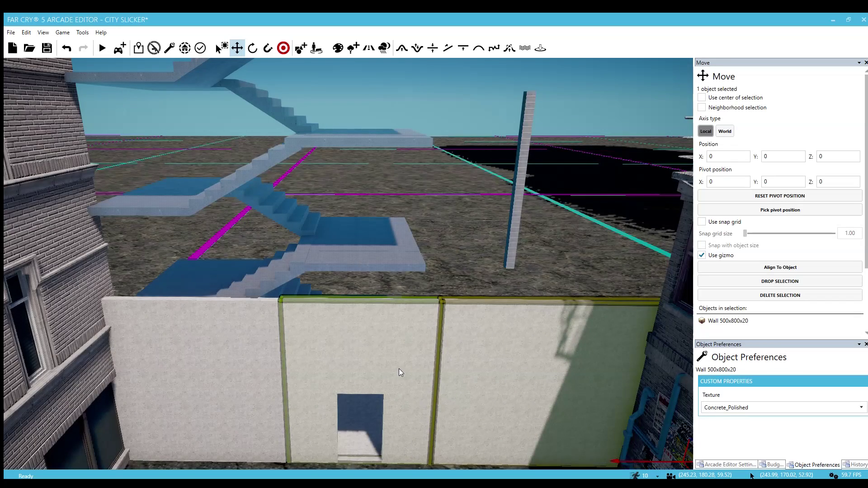
pyautogui.keyDown('ctrl'); pyautogui.click(260, 349); pyautogui.keyUp('ctrl')
pyautogui.keyDown('shift'); pyautogui.moveTo(284, 408); pyautogui.dragTo(291, 379); pyautogui.keyUp('shift')
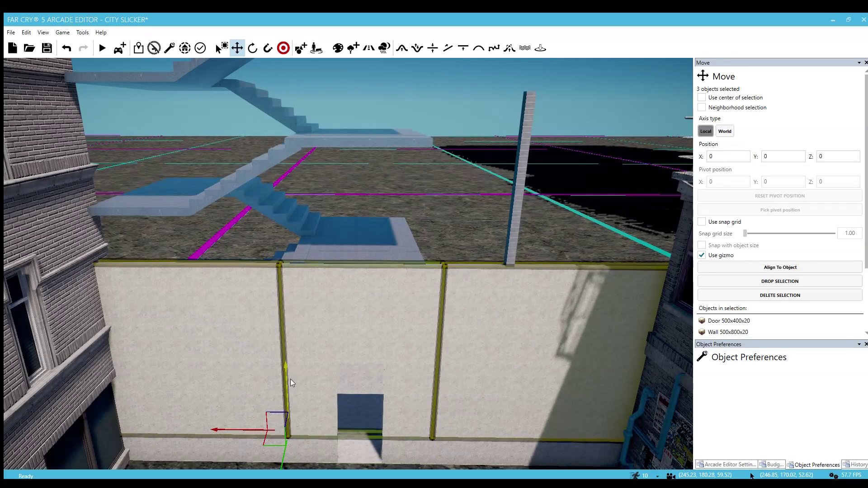
pyautogui.press('ctrl')
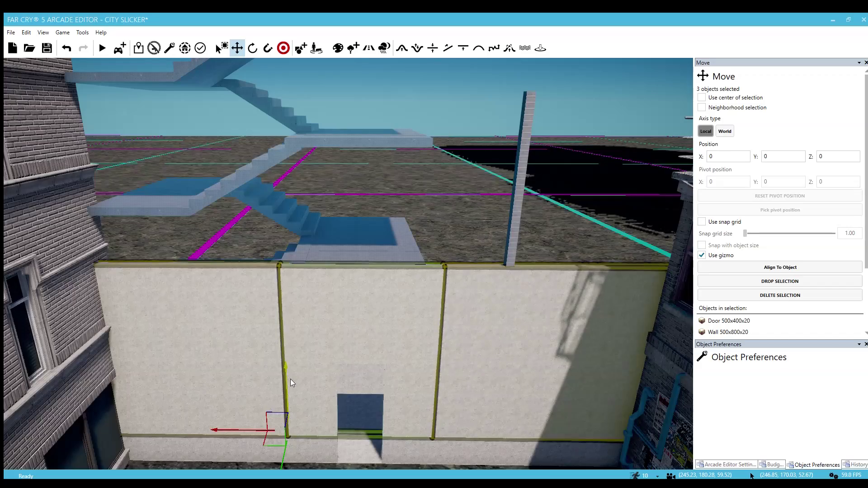
pyautogui.press('w')
pyautogui.press('s')
pyautogui.press('d')
pyautogui.press('w')
pyautogui.press('s')
pyautogui.click(418, 191)
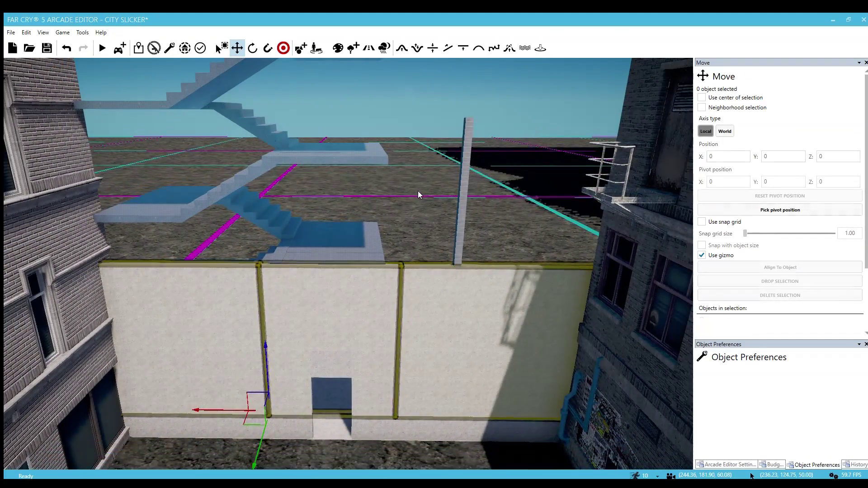
# Step: Set an upright metal post on the wall's top edge right beside the stair landing
pyautogui.press('w')
pyautogui.moveTo(377, 334); pyautogui.dragTo(391, 403, button='right')
pyautogui.press('w')
pyautogui.press('w')
pyautogui.press('s')
pyautogui.press('s')
pyautogui.moveTo(405, 310); pyautogui.dragTo(362, 272, button='right')
pyautogui.press('w')
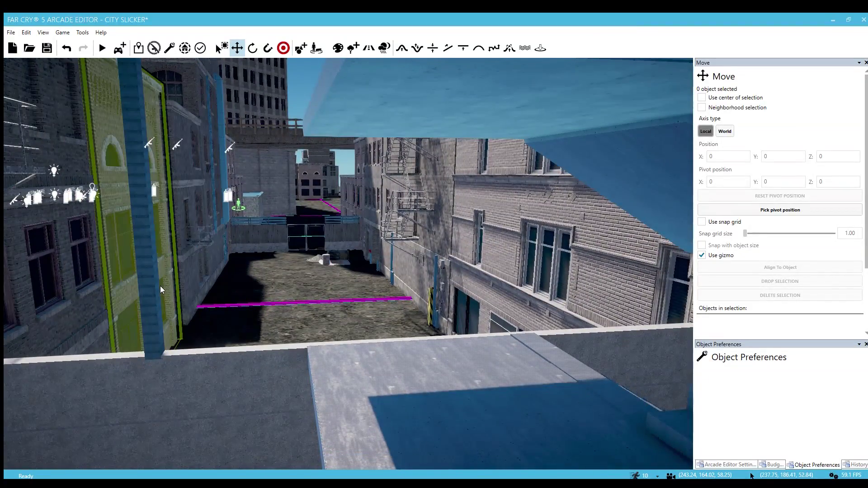
pyautogui.click(148, 286)
pyautogui.moveTo(147, 286); pyautogui.dragTo(264, 344)
pyautogui.moveTo(264, 344)
pyautogui.mouseDown(button='right')
pyautogui.moveTo(353, 352)
pyautogui.moveTo(264, 343)
pyautogui.mouseUp(button='right')
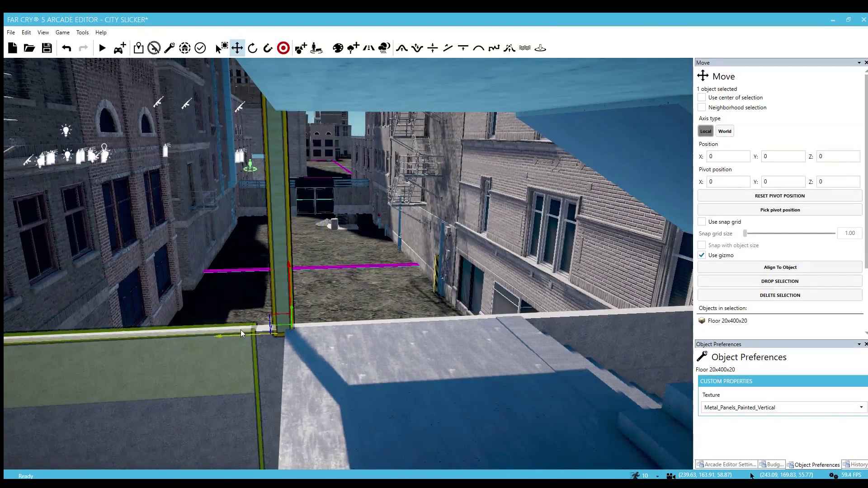
# Step: Add copies of the metal post spaced along the wall's top edge towards the brick building, then clear the selection
pyautogui.moveTo(249, 332); pyautogui.dragTo(205, 324)
pyautogui.scroll(-3, 456, 319)
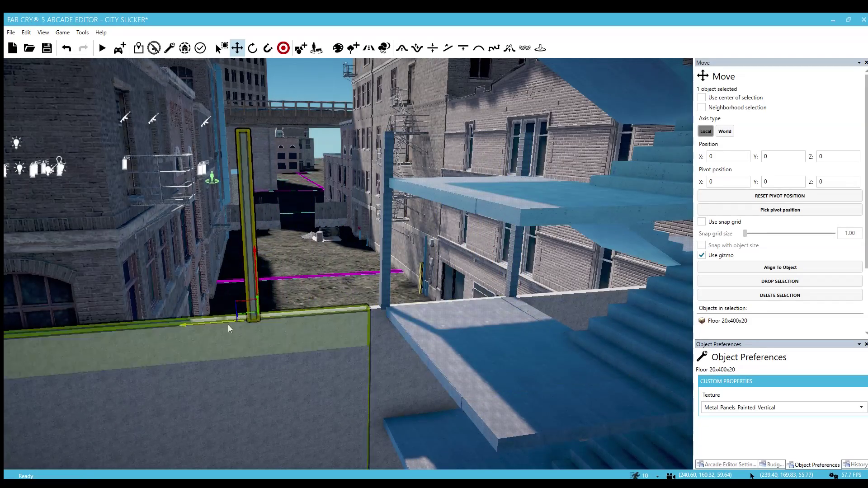
pyautogui.moveTo(204, 324); pyautogui.dragTo(310, 331, button='middle')
pyautogui.moveTo(355, 305); pyautogui.dragTo(230, 306)
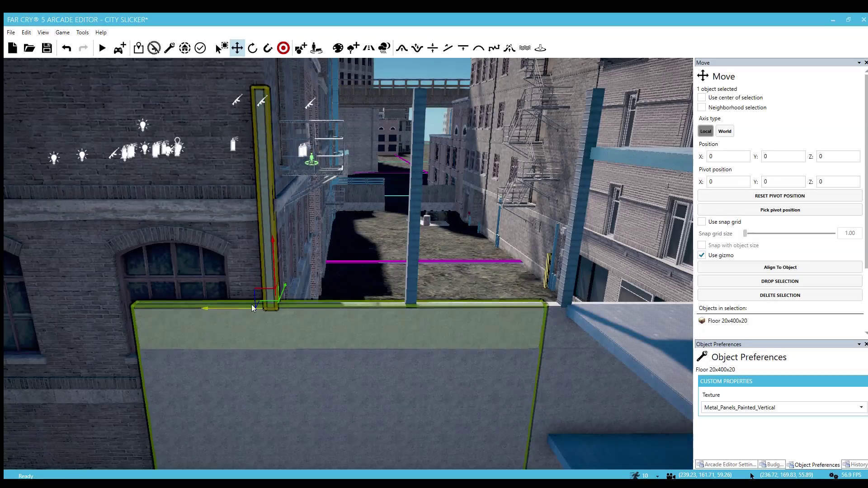
pyautogui.click(372, 277)
# Step: Place a Floor 20x1000x1000 platform beside the stair tower, level with the top of the wall
pyautogui.moveTo(373, 278); pyautogui.dragTo(623, 378, button='right')
pyautogui.press('w')
pyautogui.press('w')
pyautogui.moveTo(372, 335); pyautogui.dragTo(308, 316, button='right')
pyautogui.press('d')
pyautogui.press('s')
pyautogui.moveTo(371, 333); pyautogui.dragTo(162, 398, button='right')
pyautogui.press('w')
pyautogui.press('s')
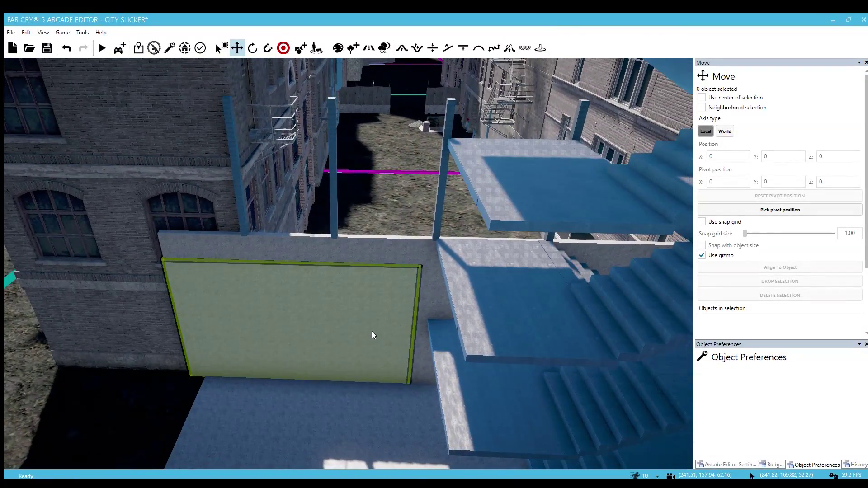
pyautogui.press('5')
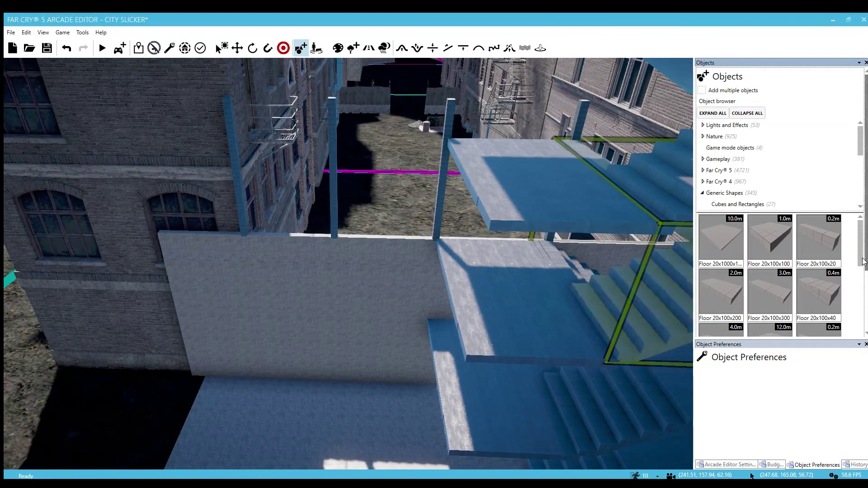
pyautogui.click(715, 244)
pyautogui.press('s')
pyautogui.moveTo(285, 267); pyautogui.dragTo(285, 325, button='right')
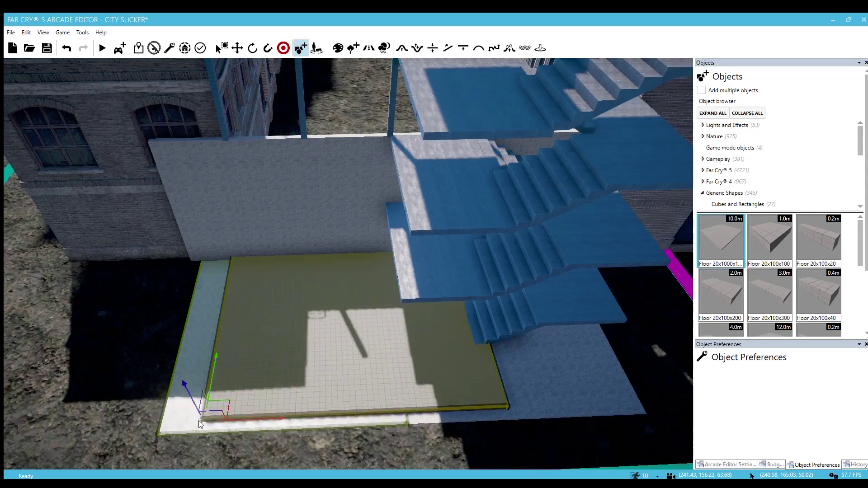
pyautogui.press('s')
pyautogui.moveTo(153, 412); pyautogui.dragTo(159, 419, button='right')
pyautogui.press('s')
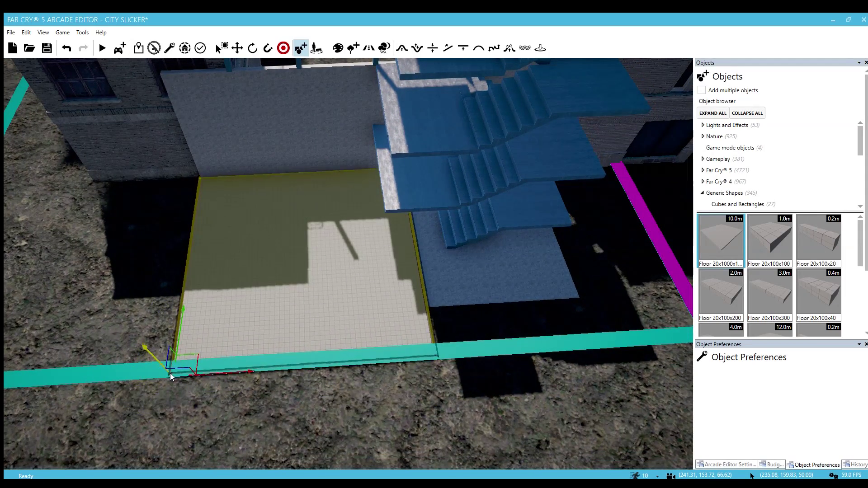
pyautogui.press('d')
pyautogui.moveTo(147, 377)
pyautogui.mouseDown(button='right')
pyautogui.moveTo(131, 353)
pyautogui.moveTo(144, 350)
pyautogui.moveTo(150, 362)
pyautogui.mouseUp(button='right')
pyautogui.press('a')
pyautogui.press('a')
pyautogui.press('w')
pyautogui.moveTo(157, 413); pyautogui.dragTo(176, 294)
pyautogui.click(146, 395)
# Step: Set the texture of the new Floor 20x1000x1000 to Metal_Dry_01 and clear the selection
pyautogui.press('w')
pyautogui.press('a')
pyautogui.press('a')
pyautogui.press('w')
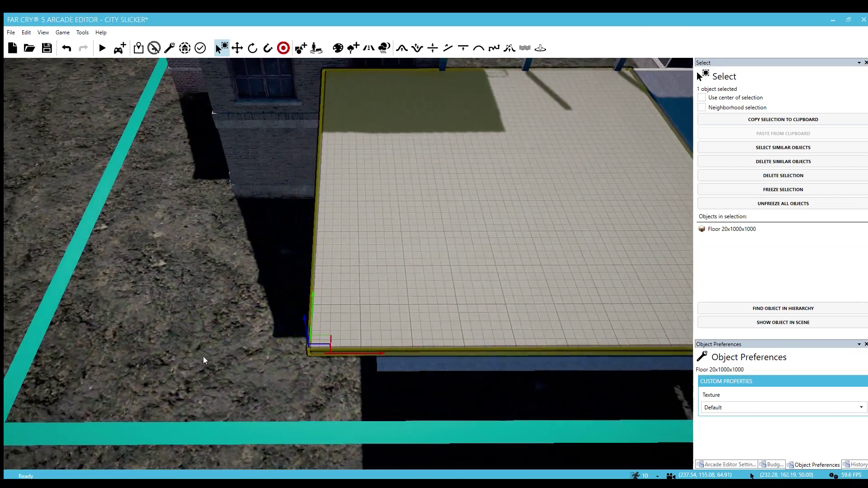
pyautogui.moveTo(203, 356); pyautogui.dragTo(229, 359, button='right')
pyautogui.press('s')
pyautogui.press('d')
pyautogui.click(768, 403)
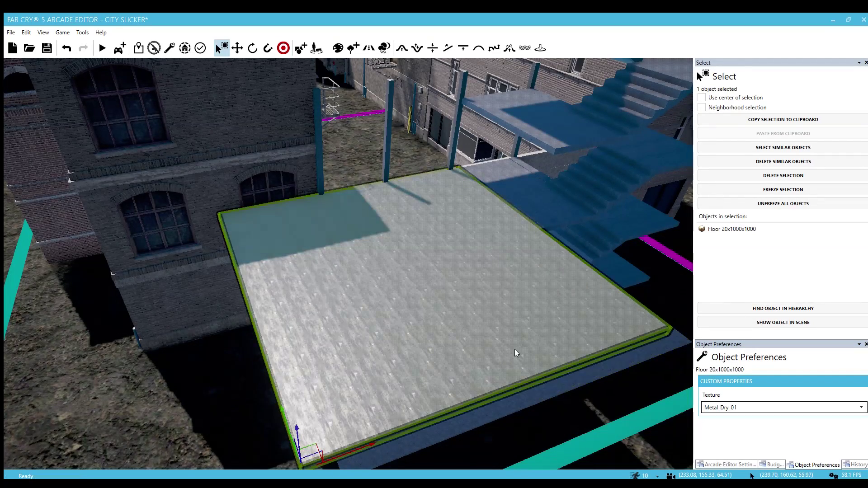
pyautogui.press('d')
pyautogui.click(654, 403)
# Step: Examine where the new floor meets the stair landing and how much space there is under the landing above
pyautogui.moveTo(530, 379); pyautogui.dragTo(560, 362, button='right')
pyautogui.press('w')
pyautogui.press('w')
pyautogui.press('d')
pyautogui.press('w')
pyautogui.press('s')
pyautogui.moveTo(414, 359)
pyautogui.mouseDown(button='right')
pyautogui.moveTo(452, 327)
pyautogui.moveTo(486, 375)
pyautogui.moveTo(400, 362)
pyautogui.moveTo(419, 351)
pyautogui.moveTo(405, 353)
pyautogui.moveTo(434, 363)
pyautogui.moveTo(413, 351)
pyautogui.mouseUp(button='right')
pyautogui.press('w')
pyautogui.press('s')
pyautogui.press('w')
pyautogui.press('d')
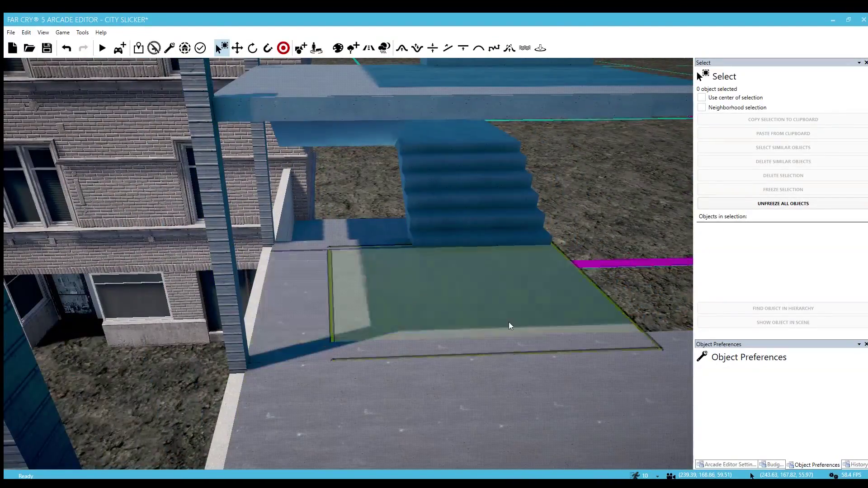
pyautogui.moveTo(520, 317); pyautogui.dragTo(245, 371, button='right')
pyautogui.moveTo(372, 362); pyautogui.dragTo(506, 357, button='right')
pyautogui.press('w')
pyautogui.press('w')
pyautogui.moveTo(341, 318); pyautogui.dragTo(371, 349, button='right')
pyautogui.press('s')
pyautogui.press('a')
# Step: Search the objects for 280x and try out Wall Thick Hole 280x300x40 at the landing's edge on the new floor
pyautogui.press('5')
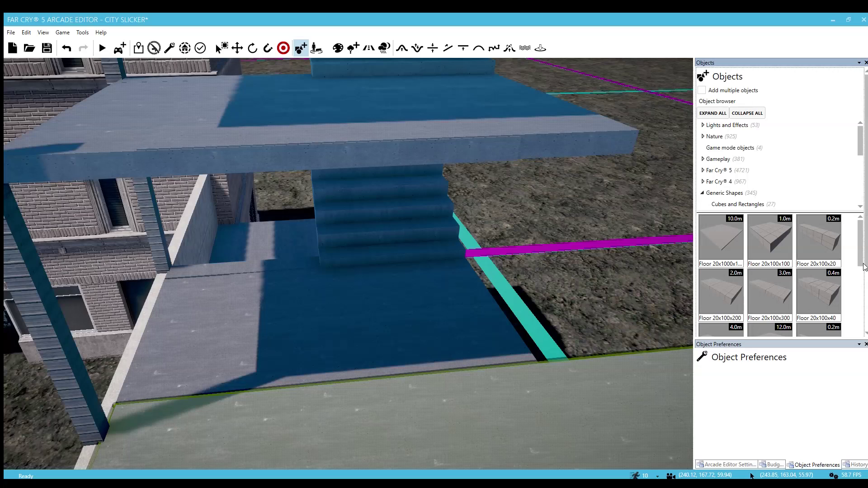
pyautogui.scroll(-2, 865, 261)
pyautogui.click(821, 308)
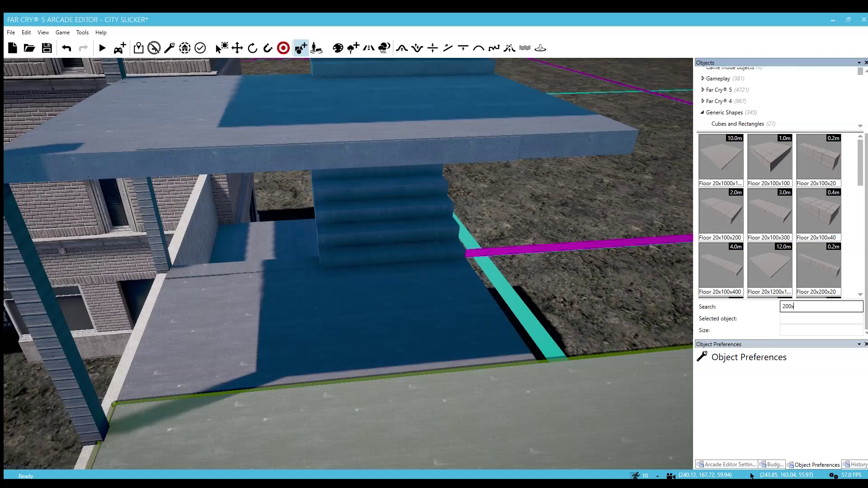
pyautogui.scroll(-6, 766, 234)
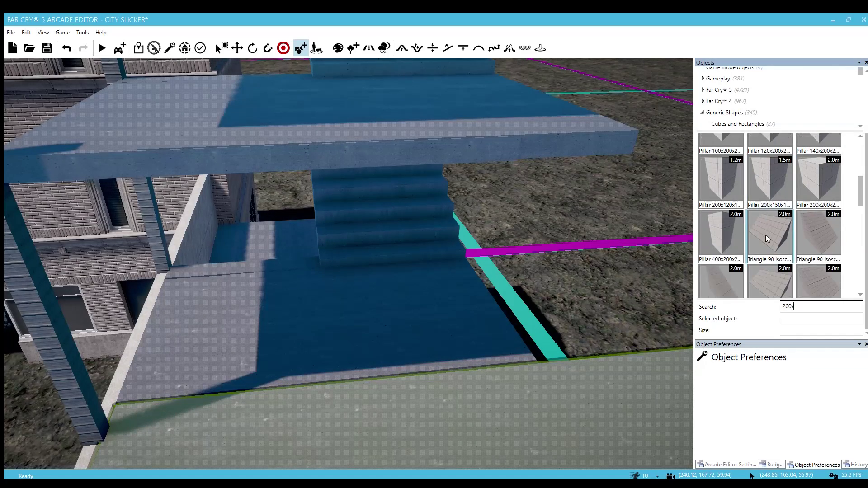
pyautogui.scroll(-3, 766, 234)
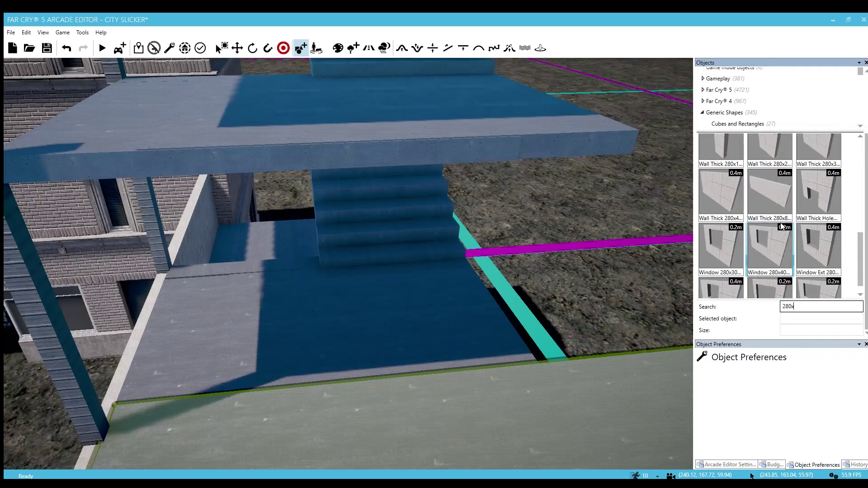
pyautogui.click(813, 272)
pyautogui.click(409, 301)
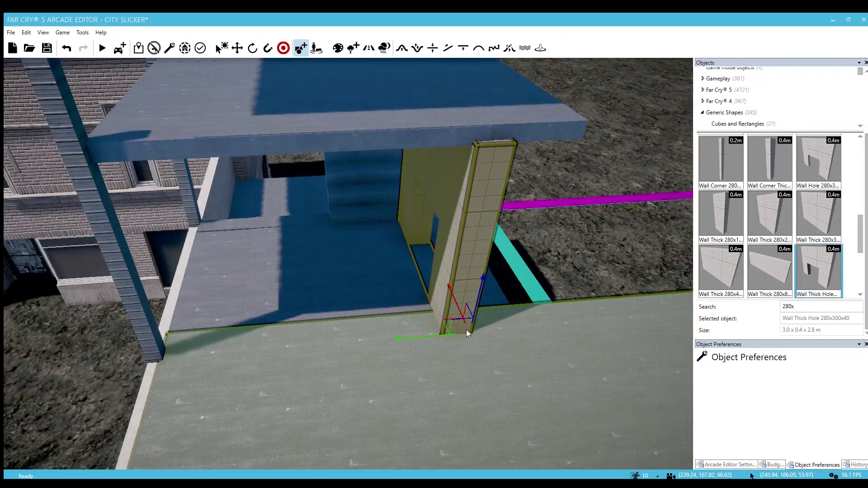
pyautogui.moveTo(503, 378); pyautogui.dragTo(502, 362, button='right')
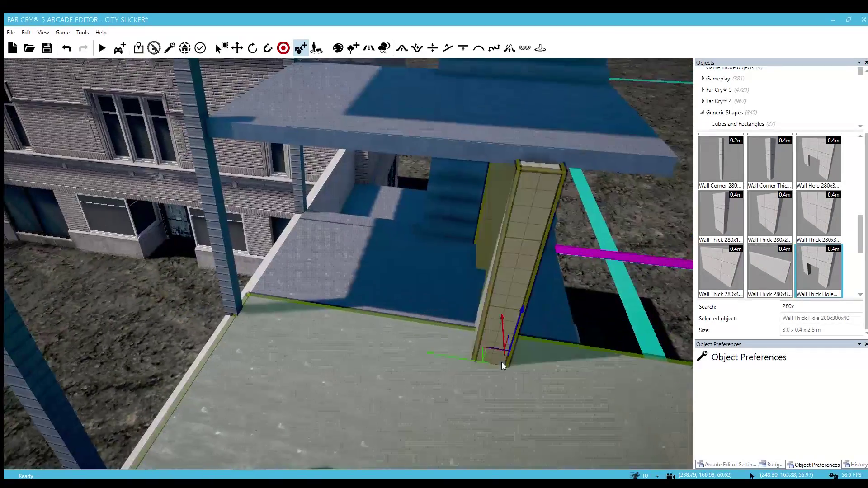
# Step: Place Wall Hole 280x300x20 on the upper floor near the stairs and playtest the map in front of its opening
pyautogui.scroll(3, 832, 230)
pyautogui.click(831, 228)
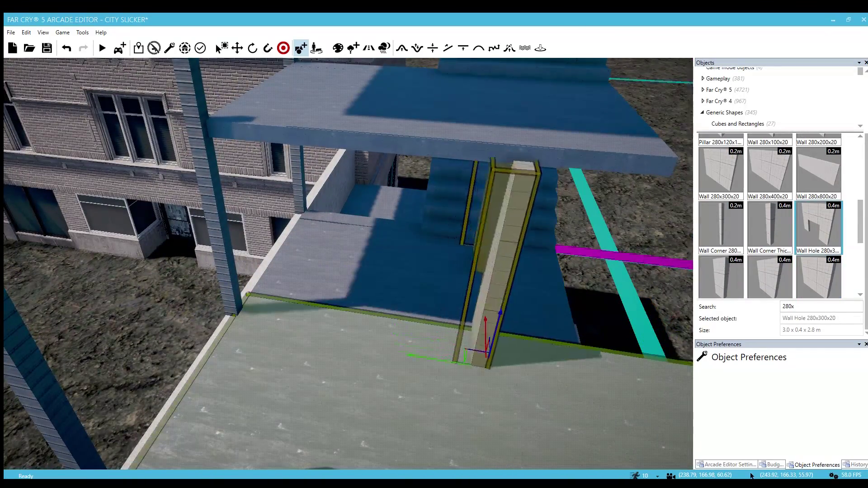
pyautogui.click(484, 358)
pyautogui.moveTo(484, 358); pyautogui.dragTo(484, 359, button='right')
pyautogui.moveTo(397, 413); pyautogui.dragTo(402, 427, button='right')
pyautogui.moveTo(497, 370); pyautogui.dragTo(481, 378, button='right')
pyautogui.click(498, 368)
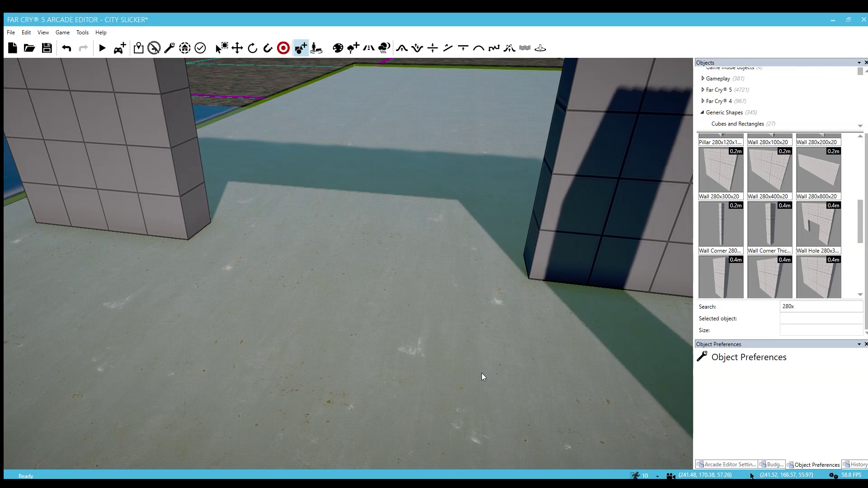
pyautogui.hotkey('ctrl', 'g')
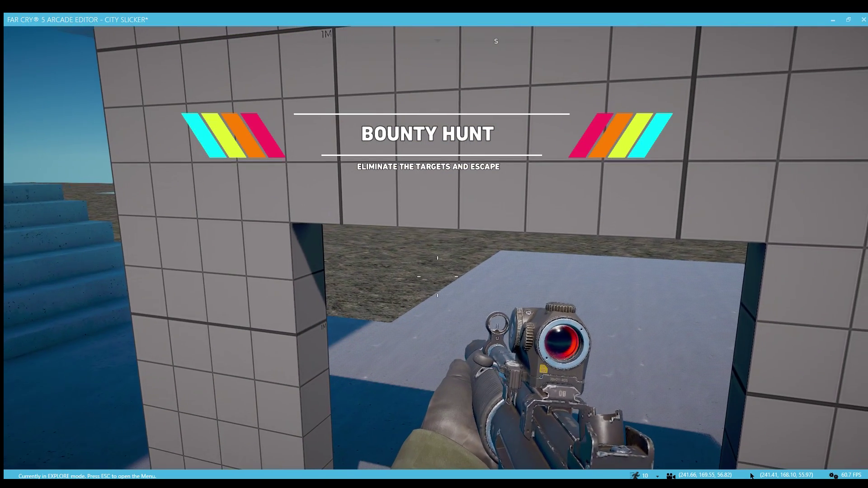
# Step: Leave the playtest and delete Wall Hole 280x300x20 from the upper floor
pyautogui.press('Escape')
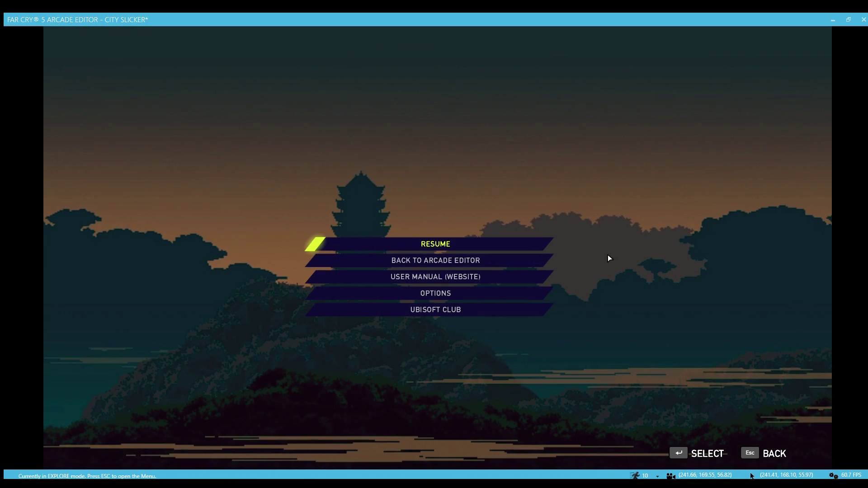
pyautogui.click(479, 261)
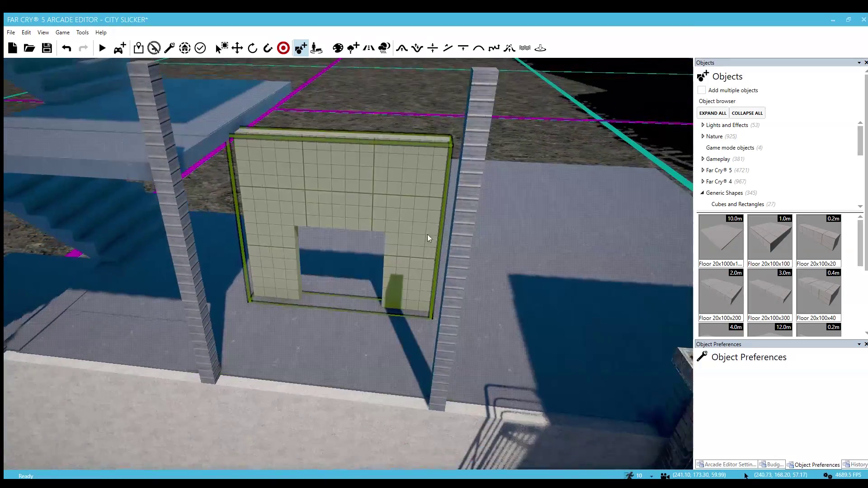
pyautogui.click(415, 218)
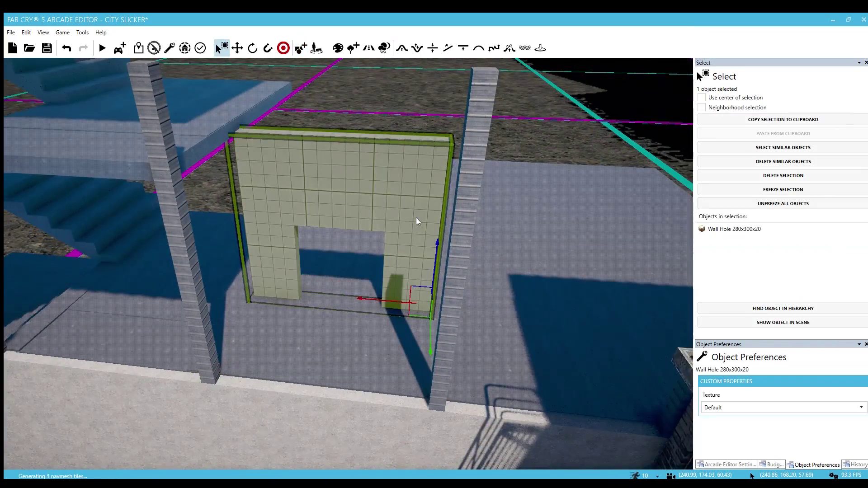
pyautogui.press('Delete')
# Step: Search the objects for 280 and try out Door Thick 280x400x40 under the stair landing
pyautogui.moveTo(375, 273)
pyautogui.mouseDown(button='right')
pyautogui.moveTo(362, 249)
pyautogui.moveTo(362, 276)
pyautogui.moveTo(376, 273)
pyautogui.moveTo(352, 281)
pyautogui.moveTo(367, 286)
pyautogui.mouseUp(button='right')
pyautogui.press('5')
pyautogui.scroll(-5, 827, 312)
pyautogui.scroll(-2, 820, 299)
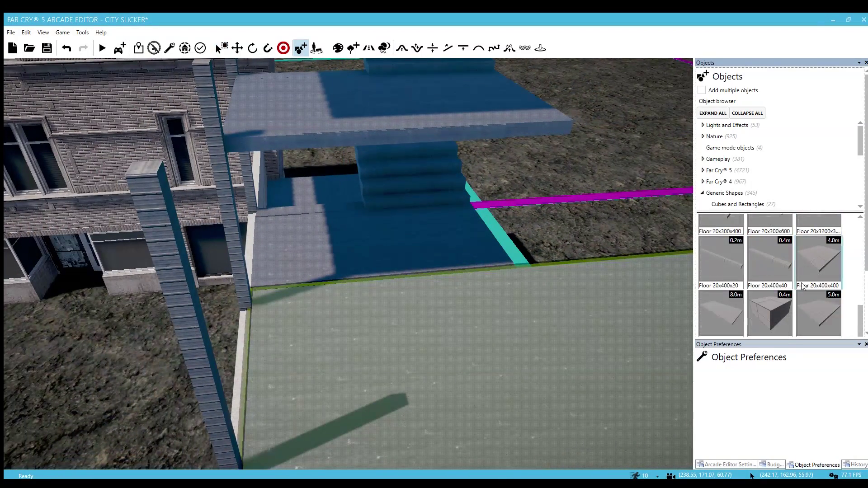
pyautogui.moveTo(863, 253); pyautogui.dragTo(863, 334)
pyautogui.click(814, 309)
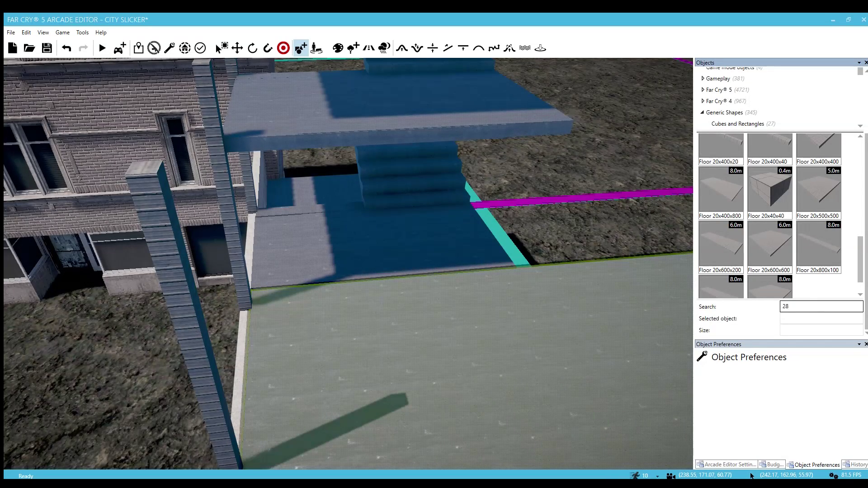
pyautogui.scroll(5, 796, 250)
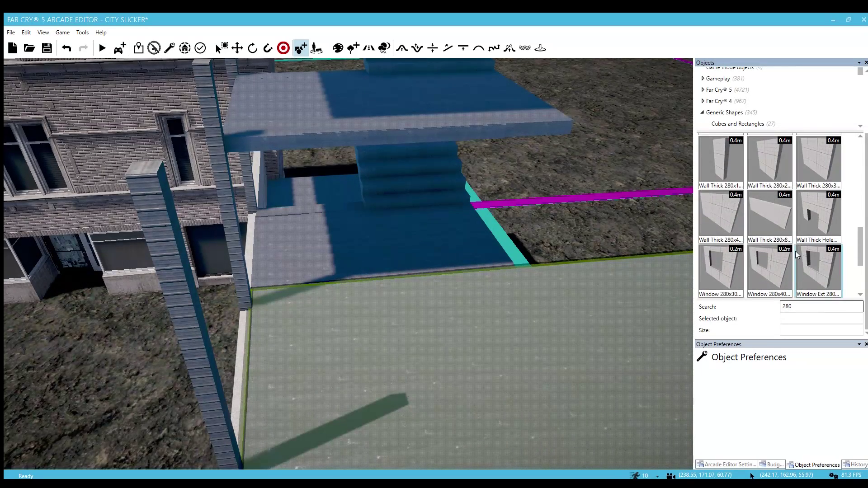
pyautogui.scroll(3, 795, 251)
pyautogui.click(796, 252)
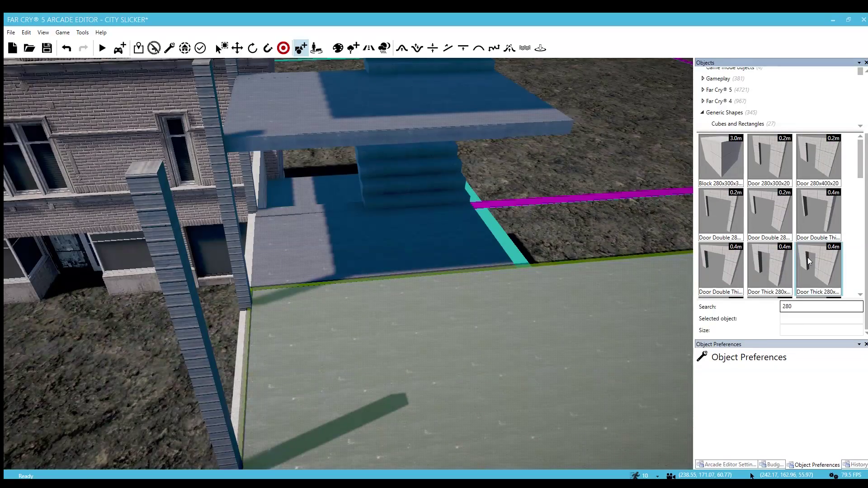
pyautogui.press('d')
pyautogui.moveTo(421, 309); pyautogui.dragTo(392, 310, button='right')
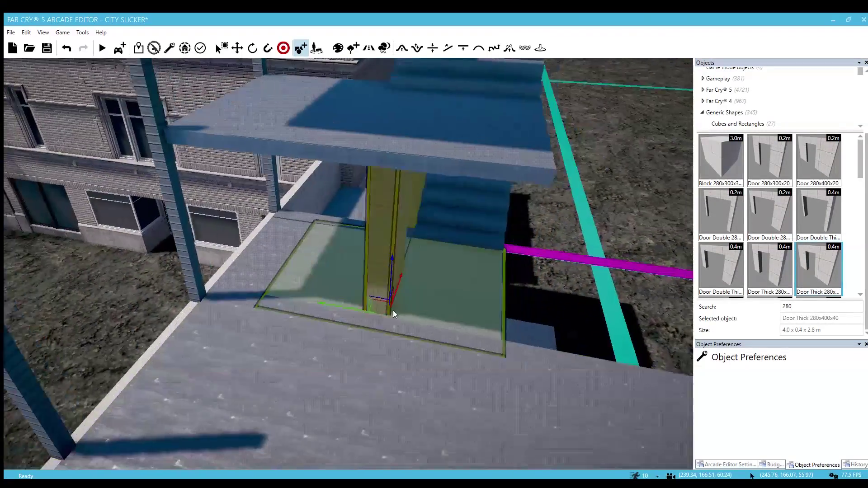
pyautogui.press('d')
pyautogui.press('s')
pyautogui.moveTo(290, 349); pyautogui.dragTo(256, 346, button='right')
# Step: Place Door 280x400x20 on the upper floor near the landing and rotate it parallel to the landing's edge
pyautogui.click(819, 162)
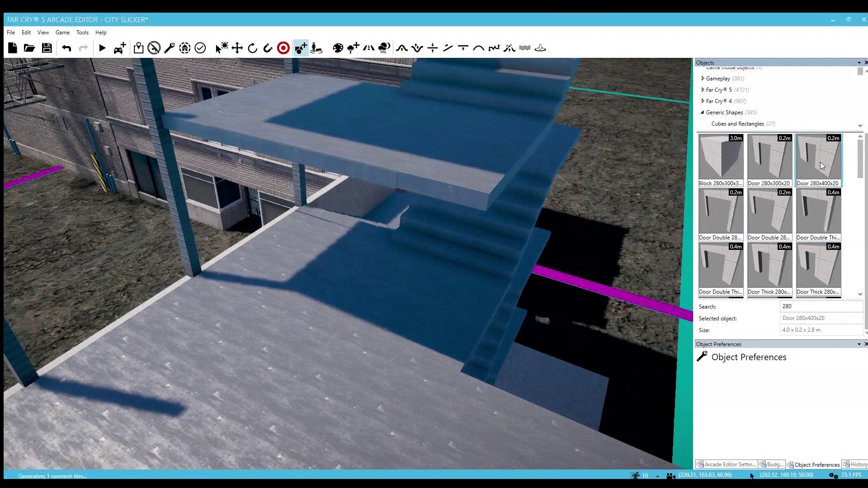
pyautogui.click(256, 367)
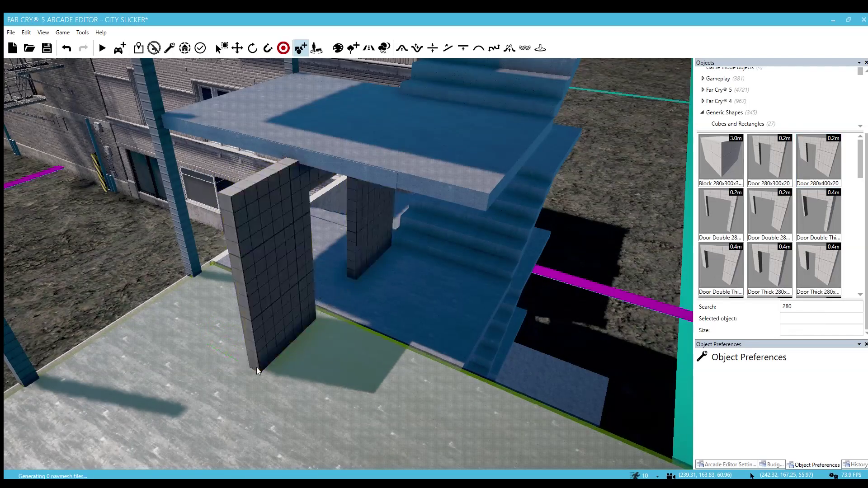
pyautogui.click(265, 317)
pyautogui.press('3')
pyautogui.moveTo(282, 333); pyautogui.dragTo(264, 302)
# Step: Move the door wall beneath the front edge of the stair landing above
pyautogui.press('2')
pyautogui.moveTo(258, 290); pyautogui.dragTo(257, 287)
pyautogui.moveTo(268, 309)
pyautogui.mouseDown(button='right')
pyautogui.moveTo(274, 313)
pyautogui.moveTo(253, 303)
pyautogui.mouseUp(button='right')
pyautogui.press('d')
pyautogui.press('w')
pyautogui.moveTo(290, 183); pyautogui.dragTo(302, 181)
pyautogui.moveTo(345, 282); pyautogui.dragTo(348, 287, button='right')
pyautogui.press('s')
pyautogui.press('a')
pyautogui.press('w')
pyautogui.moveTo(420, 285); pyautogui.dragTo(417, 283, button='right')
pyautogui.press('d')
pyautogui.press('w')
pyautogui.press('a')
# Step: Slide the door wall along the landing's edge up to the post on the outer wall
pyautogui.moveTo(434, 181); pyautogui.dragTo(417, 183)
pyautogui.press('a')
pyautogui.press('w')
pyautogui.moveTo(417, 183); pyautogui.dragTo(416, 183, button='right')
pyautogui.press('s')
pyautogui.press('a')
pyautogui.moveTo(391, 284); pyautogui.dragTo(310, 282)
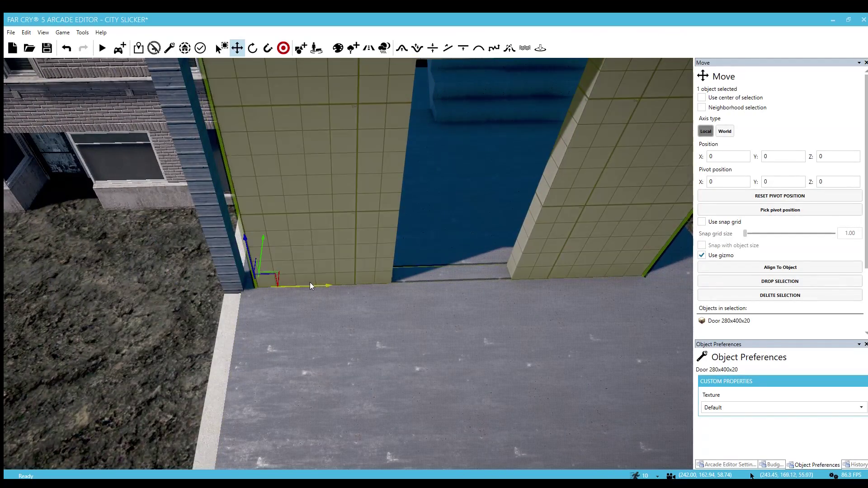
# Step: Try to snap the door wall to the neighbouring post and undo the attempts
pyautogui.press('4')
pyautogui.click(226, 216)
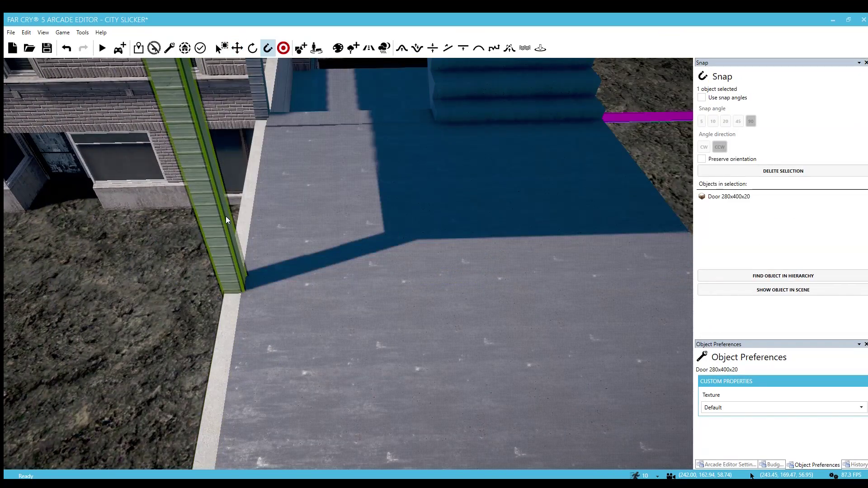
pyautogui.hotkey('ctrl', 'z')
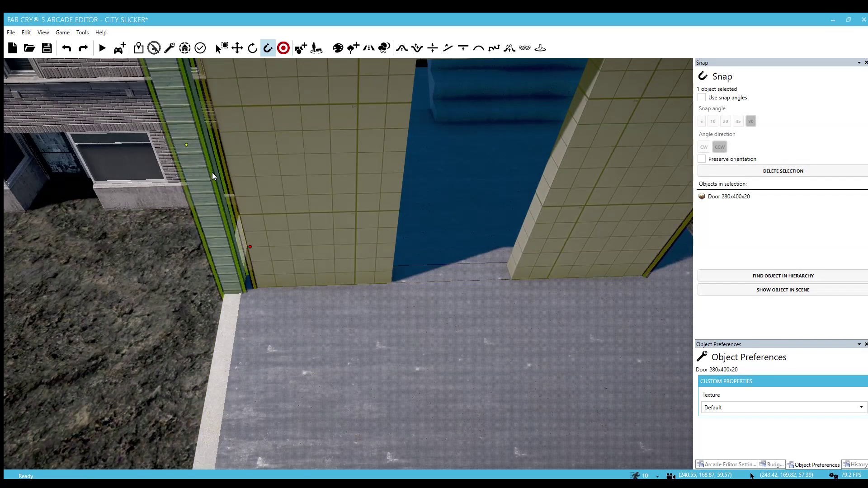
pyautogui.click(213, 173)
pyautogui.hotkey('ctrl', 'z')
pyautogui.press('2')
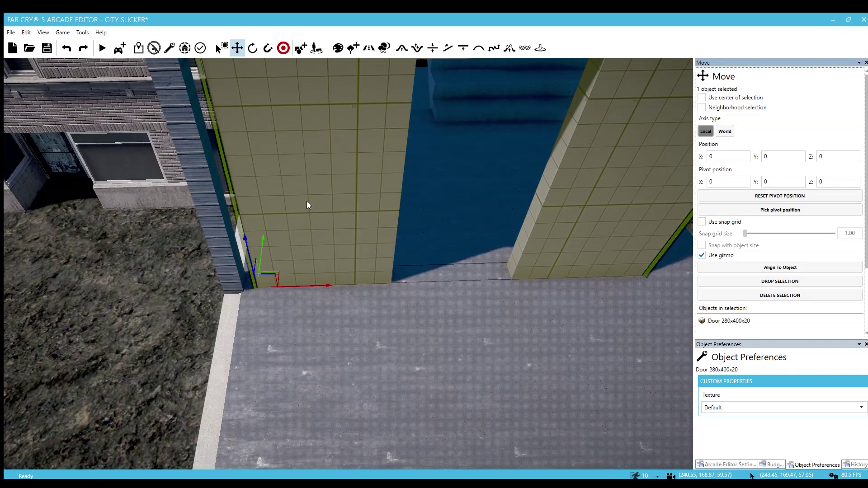
# Step: Shift the door wall flush against the post and check its fit under the landing
pyautogui.moveTo(294, 279); pyautogui.dragTo(247, 249)
pyautogui.moveTo(248, 248); pyautogui.dragTo(318, 305, button='right')
pyautogui.press('s')
pyautogui.press('w')
pyautogui.press('s')
pyautogui.press('s')
pyautogui.moveTo(367, 316)
pyautogui.mouseDown(button='right')
pyautogui.moveTo(312, 298)
pyautogui.moveTo(368, 321)
pyautogui.mouseUp(button='right')
pyautogui.press('w')
pyautogui.press('s')
pyautogui.press('s')
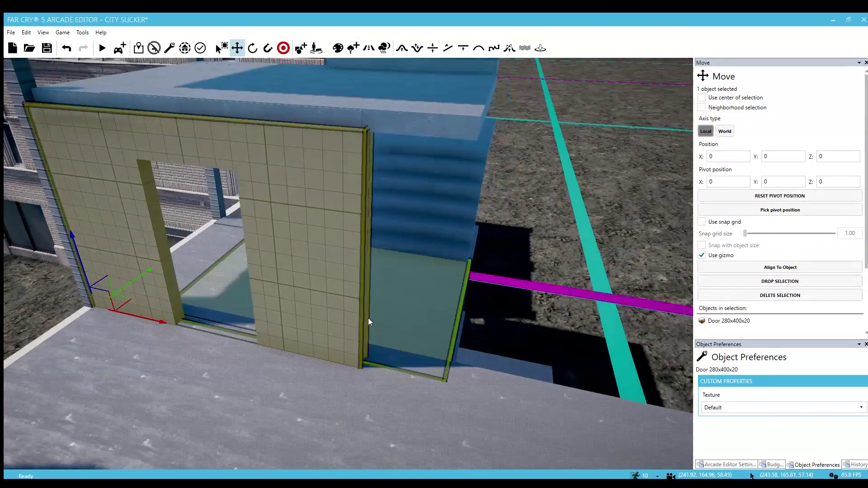
pyautogui.click(301, 48)
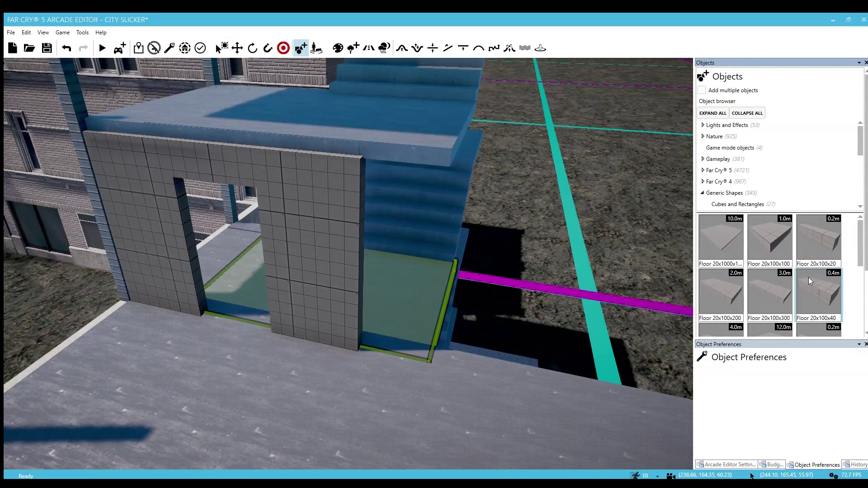
pyautogui.scroll(-5, 770, 302)
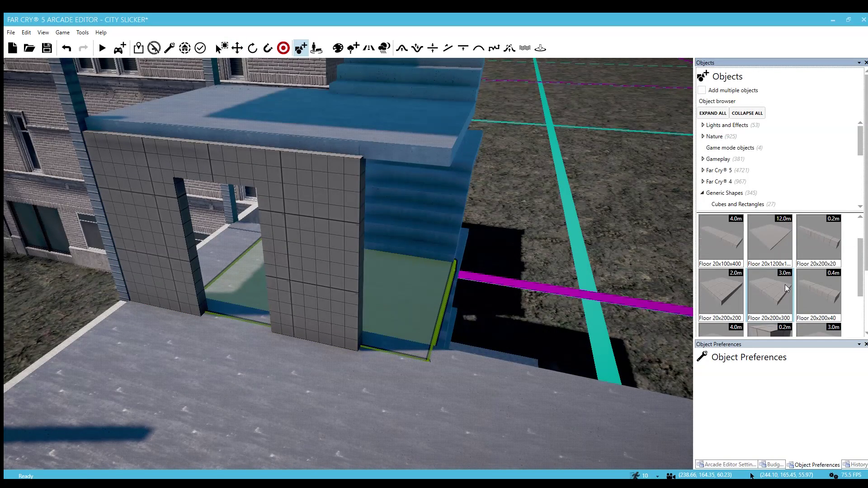
pyautogui.scroll(-3, 784, 284)
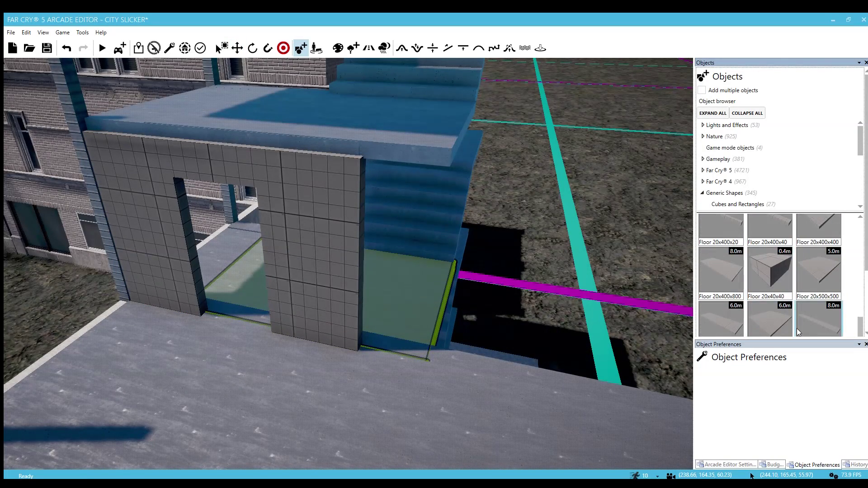
pyautogui.press('Escape')
pyautogui.click(269, 256)
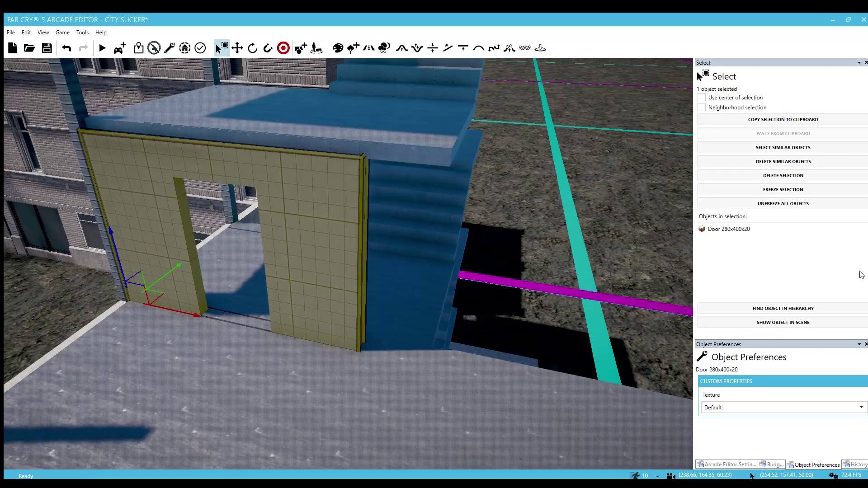
# Step: Search the objects for 280x and place Wall 280x300x20 beside the open end of the door wall
pyautogui.press('5')
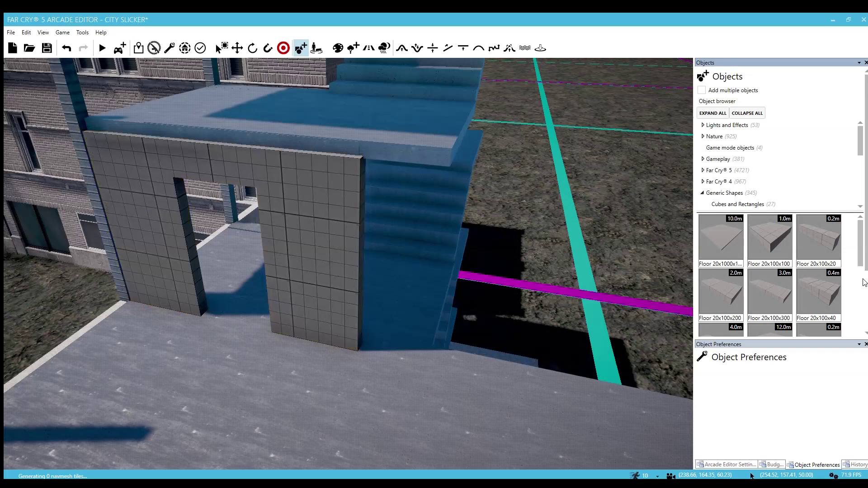
pyautogui.moveTo(863, 257); pyautogui.dragTo(812, 317)
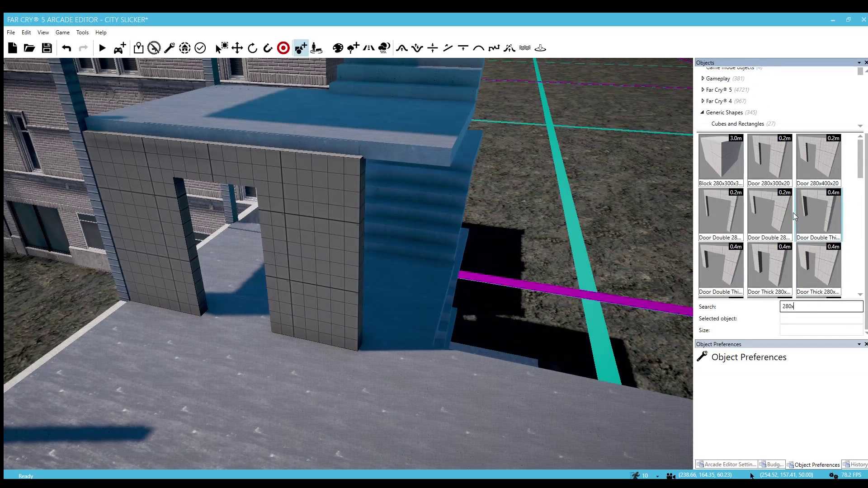
pyautogui.scroll(-3, 793, 215)
pyautogui.click(770, 206)
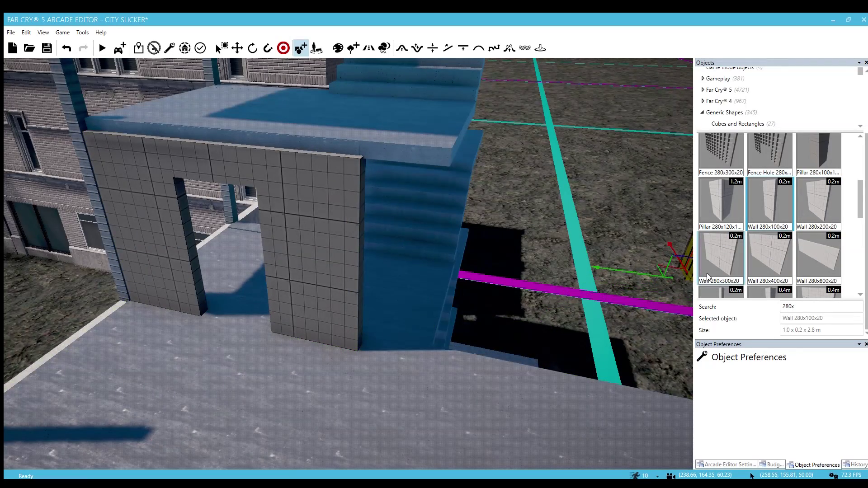
pyautogui.click(719, 260)
pyautogui.click(359, 359)
# Step: Rotate Wall 280x300x20 and move it in line with the door wall to close the gap beside the stairs
pyautogui.press('3')
pyautogui.moveTo(375, 325); pyautogui.dragTo(298, 324)
pyautogui.press('2')
pyautogui.moveTo(298, 324)
pyautogui.mouseDown(button='right')
pyautogui.moveTo(208, 323)
pyautogui.moveTo(296, 326)
pyautogui.mouseUp(button='right')
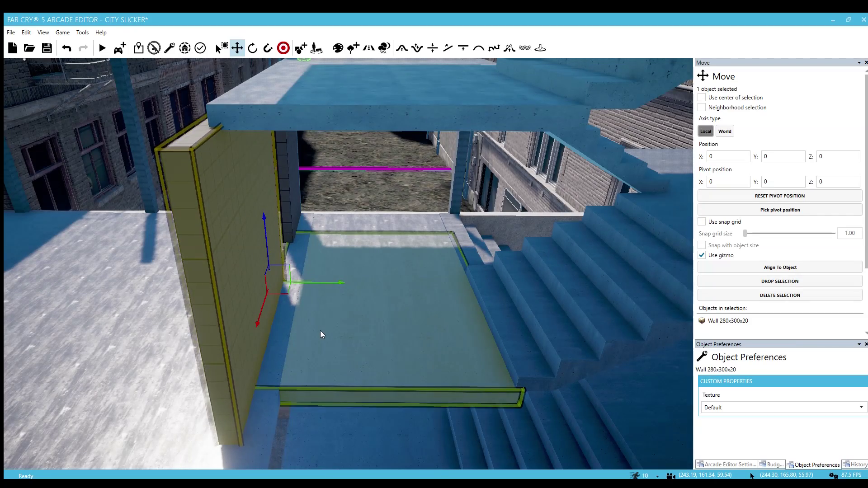
pyautogui.press('w')
pyautogui.moveTo(320, 335); pyautogui.dragTo(302, 237, button='right')
pyautogui.keyDown('ctrl'); pyautogui.click(316, 226); pyautogui.keyUp('ctrl')
pyautogui.moveTo(341, 269)
pyautogui.mouseDown(button='right')
pyautogui.moveTo(341, 263)
pyautogui.moveTo(340, 270)
pyautogui.mouseUp(button='right')
pyautogui.keyDown('ctrl'); pyautogui.click(370, 236); pyautogui.keyUp('ctrl')
pyautogui.moveTo(370, 236); pyautogui.dragTo(432, 308, button='right')
pyautogui.moveTo(417, 308); pyautogui.dragTo(410, 308)
# Step: Adjust the middle post's position along the top of the outer wall and check the post beside the brick building
pyautogui.press('a')
pyautogui.press('s')
pyautogui.click(347, 158)
pyautogui.press('w')
pyautogui.moveTo(370, 281); pyautogui.dragTo(372, 277, button='right')
pyautogui.press('d')
pyautogui.click(506, 273)
pyautogui.moveTo(541, 315); pyautogui.dragTo(521, 315)
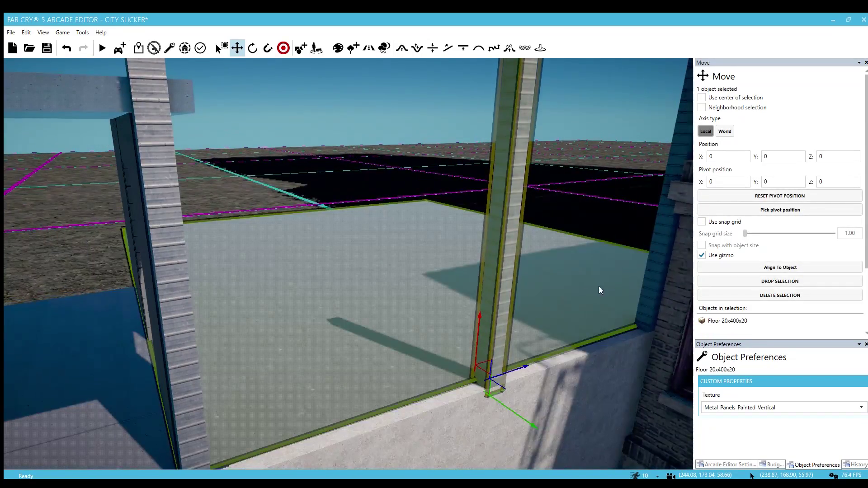
pyautogui.click(663, 282)
pyautogui.click(646, 281)
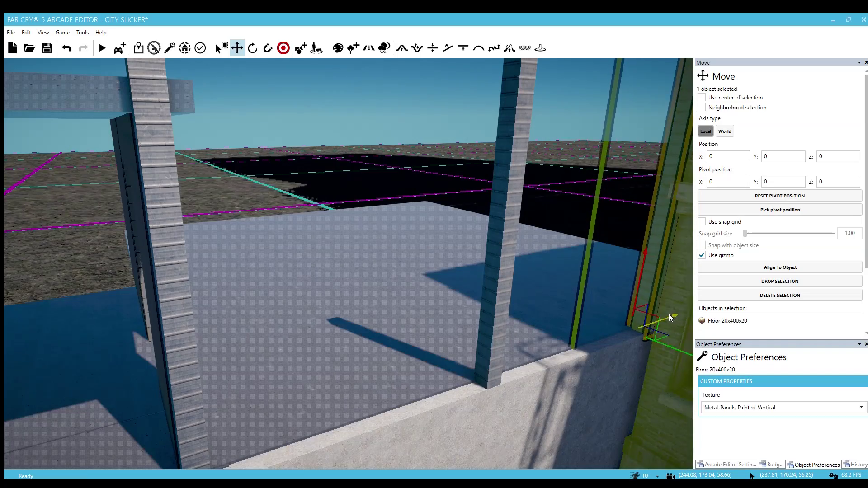
pyautogui.click(601, 212)
# Step: Set the texture of the door wall and the adjoining wall to Concrete_Polished
pyautogui.moveTo(601, 213); pyautogui.dragTo(462, 296, button='right')
pyautogui.press('s')
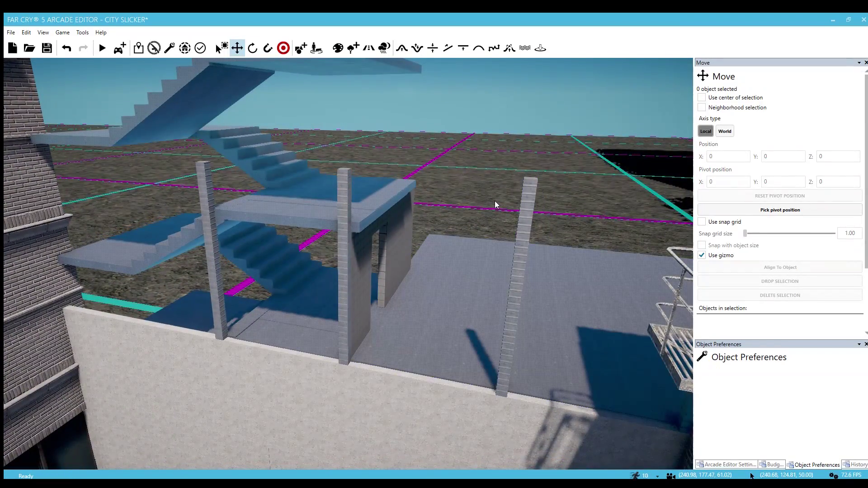
pyautogui.press('a')
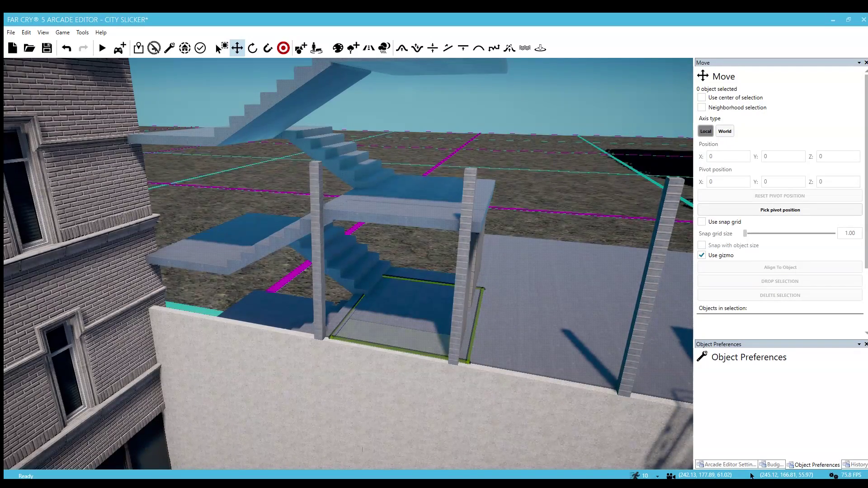
pyautogui.moveTo(379, 322); pyautogui.dragTo(381, 338, button='right')
pyautogui.press('w')
pyautogui.press('a')
pyautogui.moveTo(375, 387); pyautogui.dragTo(408, 261, button='right')
pyautogui.press('w')
pyautogui.press('s')
pyautogui.press('a')
pyautogui.click(409, 261)
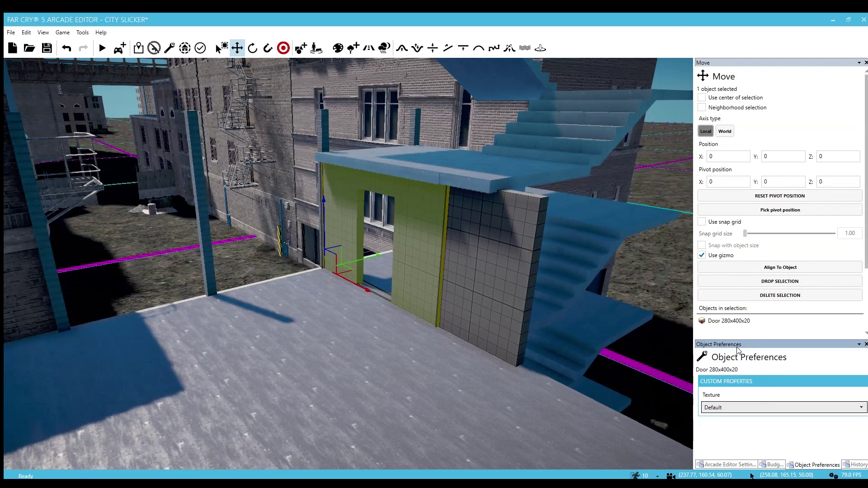
pyautogui.click(512, 268)
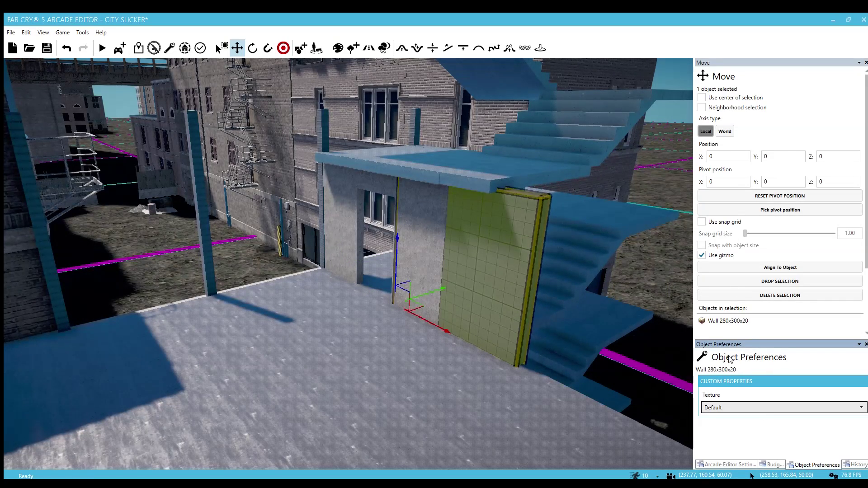
pyautogui.click(733, 327)
# Step: Copy Door 280x400x20 and Wall 280x300x20 together up one storey and fit them between the landings
pyautogui.press('w')
pyautogui.moveTo(404, 311); pyautogui.dragTo(423, 244, button='right')
pyautogui.click(364, 291)
pyautogui.press('s')
pyautogui.click(423, 239)
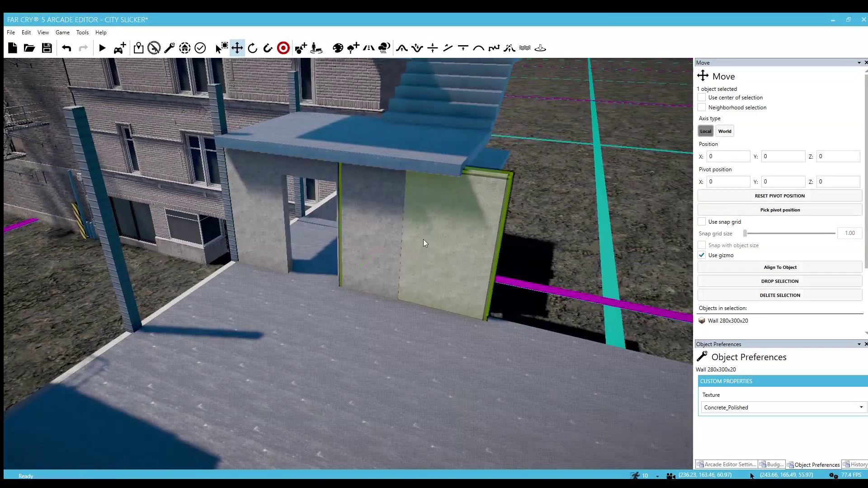
pyautogui.keyDown('ctrl'); pyautogui.click(371, 226); pyautogui.keyUp('ctrl')
pyautogui.moveTo(371, 226); pyautogui.dragTo(352, 211, button='right')
pyautogui.keyDown('shift'); pyautogui.moveTo(278, 251); pyautogui.dragTo(281, 131); pyautogui.keyUp('shift')
pyautogui.moveTo(281, 131); pyautogui.dragTo(265, 185, button='right')
pyautogui.press('s')
pyautogui.press('w')
pyautogui.moveTo(265, 186); pyautogui.dragTo(264, 190)
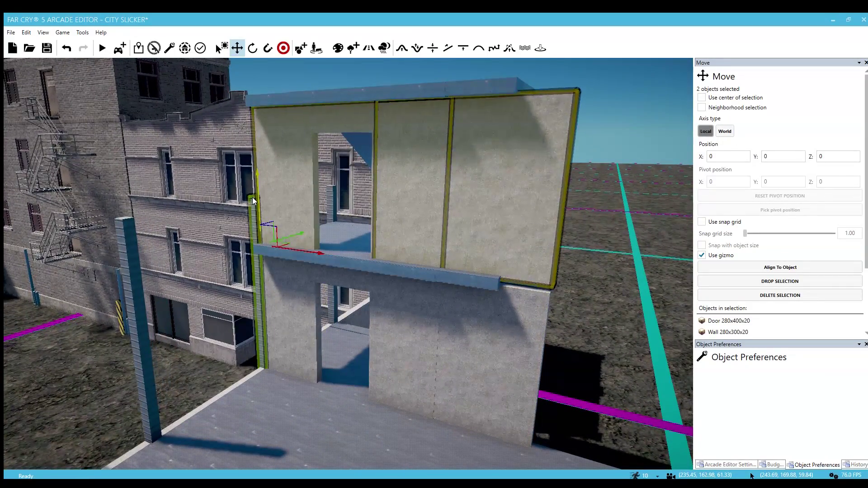
# Step: Copy the selected door wall and plain wall up another storey onto the next landing
pyautogui.press('w')
pyautogui.moveTo(258, 197); pyautogui.dragTo(309, 235, button='right')
pyautogui.press('s')
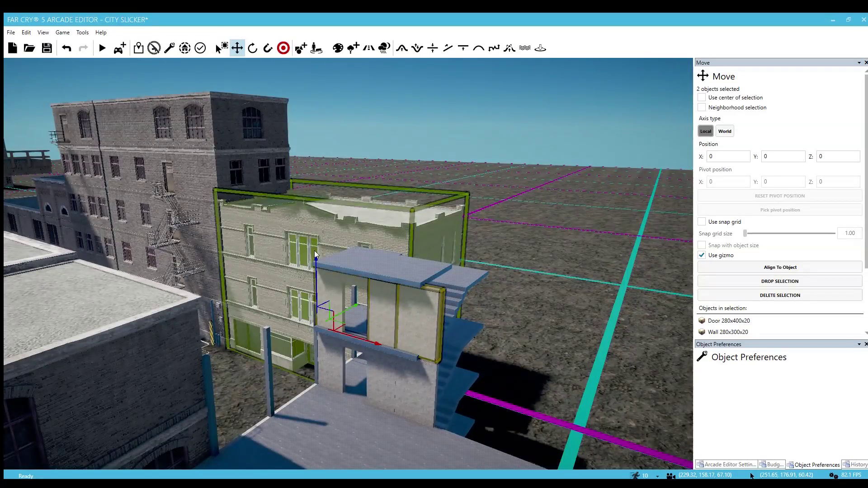
pyautogui.moveTo(313, 266); pyautogui.dragTo(316, 197)
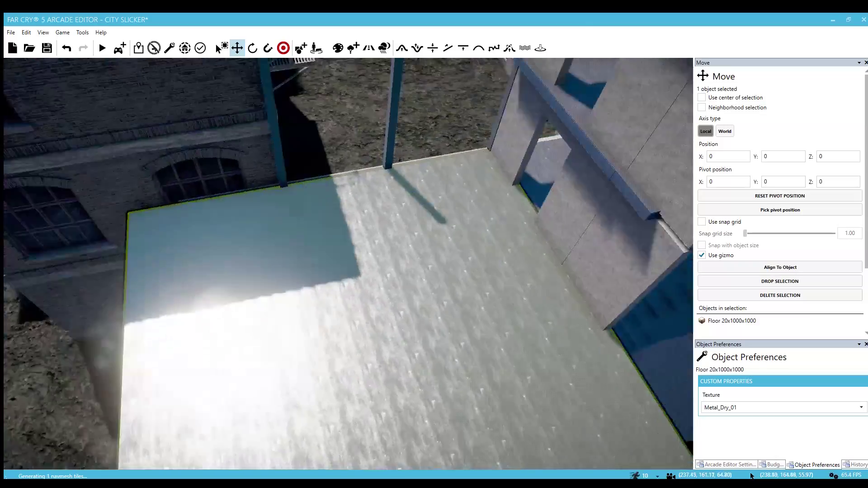
# Step: Copy Floor 20x1000x1000 up to the levels of the two higher stair landings
pyautogui.moveTo(348, 262); pyautogui.dragTo(291, 353, button='right')
pyautogui.press('s')
pyautogui.moveTo(289, 356); pyautogui.dragTo(328, 263)
pyautogui.press('a')
pyautogui.moveTo(329, 261); pyautogui.dragTo(360, 338, button='right')
pyautogui.moveTo(364, 314); pyautogui.dragTo(401, 179)
# Step: Copy the four Floor 20x400x20 posts on the long wall up one storey
pyautogui.press('a')
pyautogui.moveTo(403, 176); pyautogui.dragTo(452, 321, button='right')
pyautogui.press('w')
pyautogui.press('a')
pyautogui.moveTo(365, 332)
pyautogui.mouseDown(button='right')
pyautogui.moveTo(398, 341)
pyautogui.moveTo(364, 332)
pyautogui.mouseUp(button='right')
pyautogui.click(583, 268)
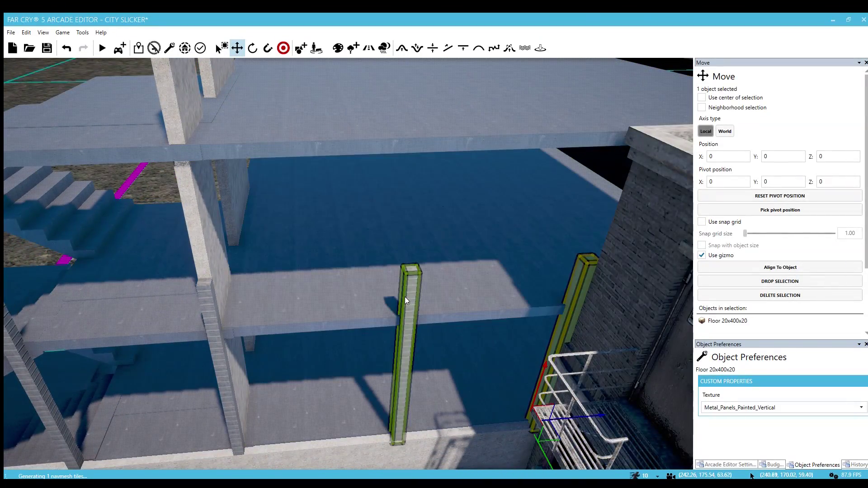
pyautogui.keyDown('ctrl'); pyautogui.click(406, 296); pyautogui.keyUp('ctrl')
pyautogui.moveTo(404, 296); pyautogui.dragTo(408, 294, button='right')
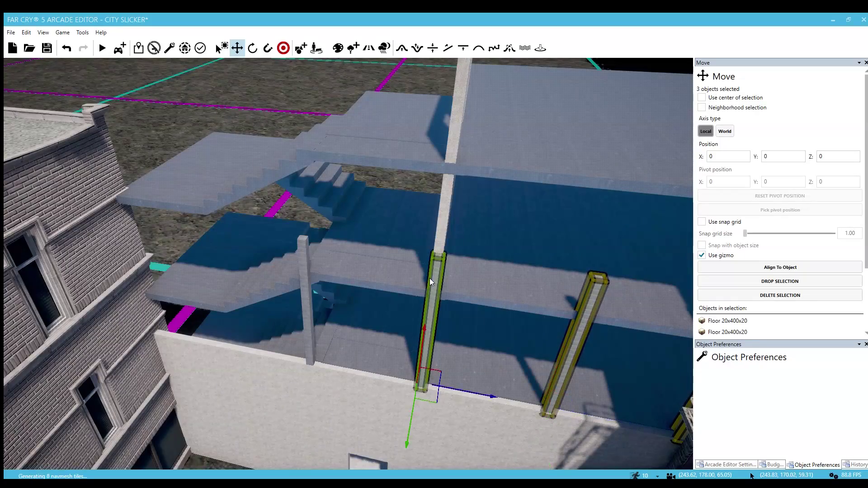
pyautogui.keyDown('ctrl'); pyautogui.click(304, 264); pyautogui.keyUp('ctrl')
pyautogui.keyDown('ctrl'); pyautogui.click(303, 260); pyautogui.keyUp('ctrl')
pyautogui.moveTo(303, 260); pyautogui.dragTo(343, 262, button='right')
pyautogui.moveTo(316, 290); pyautogui.dragTo(282, 339, button='right')
pyautogui.moveTo(283, 329); pyautogui.dragTo(294, 224)
# Step: Drop the copied posts onto the posts below and clear the selection
pyautogui.moveTo(406, 271); pyautogui.dragTo(398, 253, button='right')
pyautogui.press('w')
pyautogui.click(783, 278)
pyautogui.press('s')
pyautogui.moveTo(384, 290); pyautogui.dragTo(470, 216, button='right')
pyautogui.click(360, 189)
pyautogui.moveTo(372, 211); pyautogui.dragTo(496, 255, button='right')
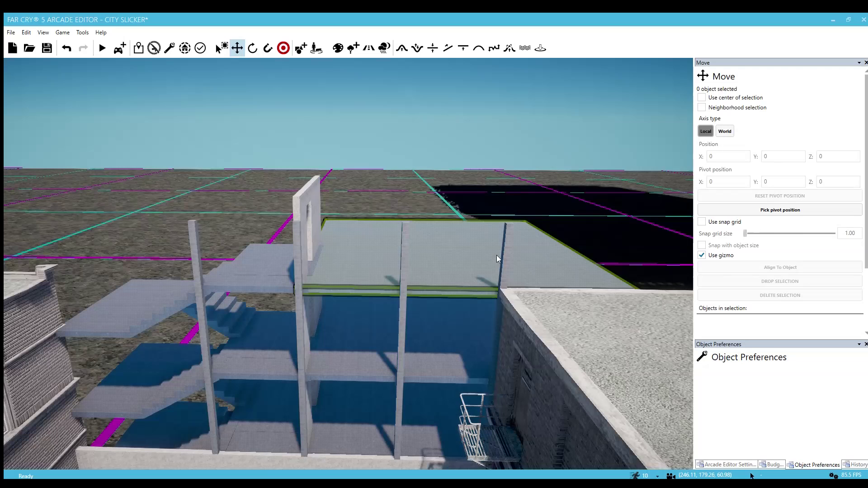
# Step: Copy the four upper posts up again to reach the top of the highest door wall
pyautogui.click(504, 246)
pyautogui.keyDown('ctrl'); pyautogui.click(400, 256); pyautogui.keyUp('ctrl')
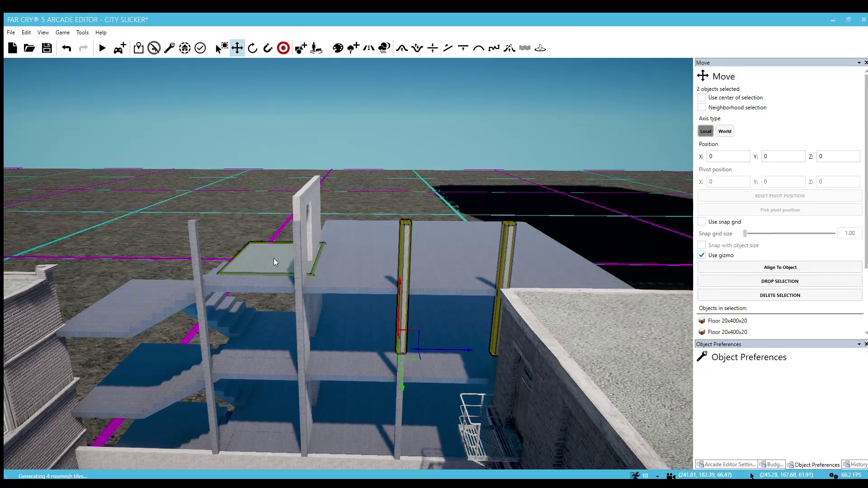
pyautogui.keyDown('ctrl'); pyautogui.click(296, 253); pyautogui.keyUp('ctrl')
pyautogui.keyDown('ctrl'); pyautogui.click(192, 248); pyautogui.keyUp('ctrl')
pyautogui.moveTo(195, 283); pyautogui.dragTo(201, 260)
pyautogui.moveTo(257, 263); pyautogui.dragTo(306, 264, button='right')
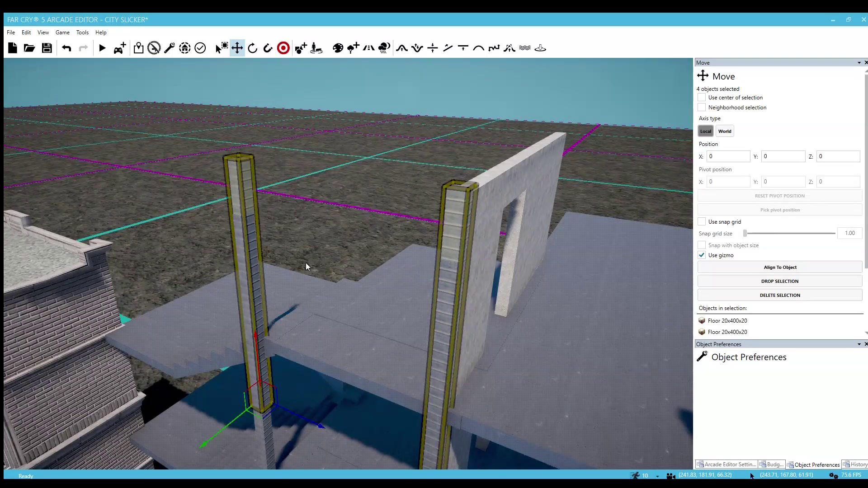
# Step: Copy the uppermost Floor 20x1000x1000 up onto the door wall and posts as a roof
pyautogui.press('d')
pyautogui.click(545, 180)
pyautogui.moveTo(545, 180); pyautogui.dragTo(633, 182, button='right')
pyautogui.press('a')
pyautogui.press('s')
pyautogui.click(447, 235)
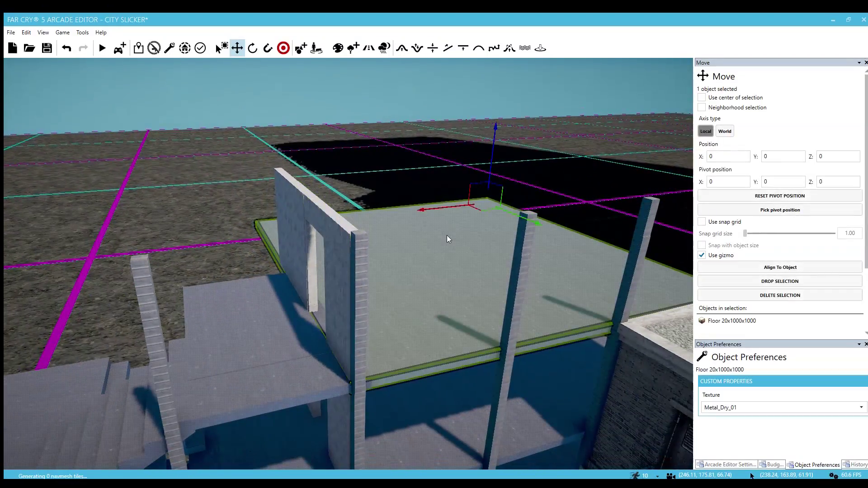
pyautogui.press('s')
pyautogui.moveTo(503, 158); pyautogui.dragTo(515, 97)
# Step: Shift all twelve stacked Floor 20x400x20 posts together slightly inward toward the floor slabs, and clear the selection
pyautogui.moveTo(428, 306); pyautogui.dragTo(424, 335, button='right')
pyautogui.click(424, 335)
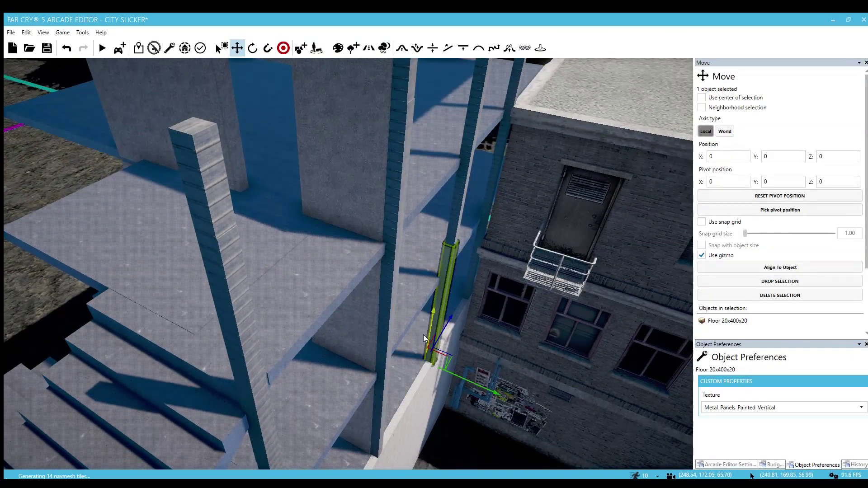
pyautogui.keyDown('ctrl'); pyautogui.click(379, 392); pyautogui.keyUp('ctrl')
pyautogui.keyDown('ctrl'); pyautogui.click(387, 307); pyautogui.keyUp('ctrl')
pyautogui.moveTo(390, 274); pyautogui.dragTo(393, 235, button='right')
pyautogui.keyDown('ctrl'); pyautogui.click(396, 222); pyautogui.keyUp('ctrl')
pyautogui.keyDown('ctrl'); pyautogui.click(463, 197); pyautogui.keyUp('ctrl')
pyautogui.keyDown('ctrl'); pyautogui.click(463, 264); pyautogui.keyUp('ctrl')
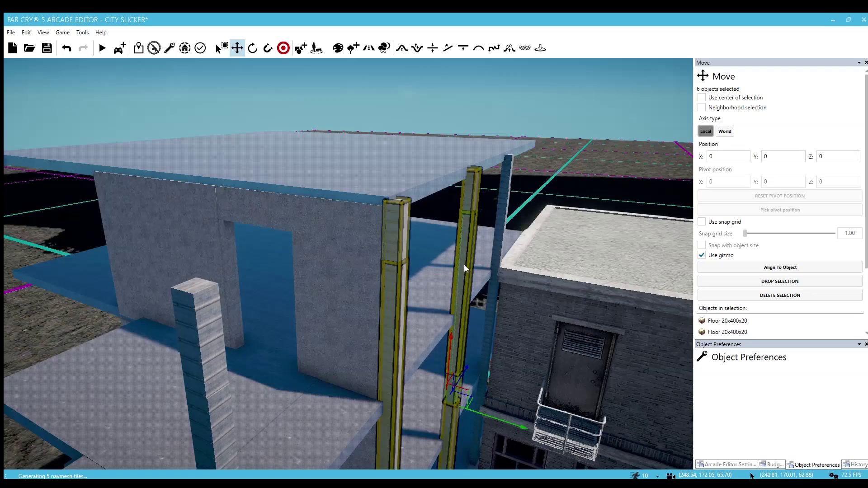
pyautogui.keyDown('ctrl'); pyautogui.click(504, 173); pyautogui.keyUp('ctrl')
pyautogui.keyDown('ctrl'); pyautogui.click(481, 331); pyautogui.keyUp('ctrl')
pyautogui.moveTo(481, 332); pyautogui.dragTo(348, 329, button='right')
pyautogui.keyDown('ctrl'); pyautogui.click(475, 294); pyautogui.keyUp('ctrl')
pyautogui.keyDown('ctrl'); pyautogui.click(320, 316); pyautogui.keyUp('ctrl')
pyautogui.keyDown('ctrl'); pyautogui.click(318, 227); pyautogui.keyUp('ctrl')
pyautogui.moveTo(318, 227); pyautogui.dragTo(318, 282, button='right')
pyautogui.keyDown('ctrl'); pyautogui.click(315, 139); pyautogui.keyUp('ctrl')
pyautogui.moveTo(320, 277); pyautogui.dragTo(307, 276)
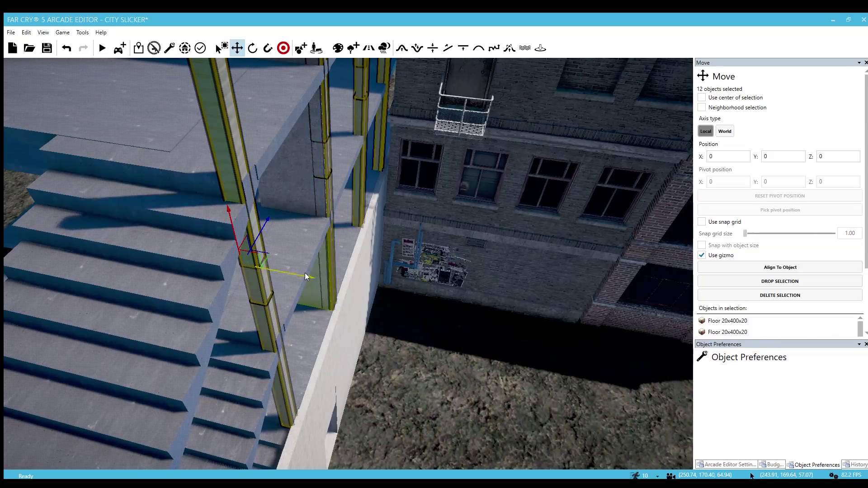
pyautogui.moveTo(308, 276); pyautogui.dragTo(447, 192, button='right')
pyautogui.click(515, 241)
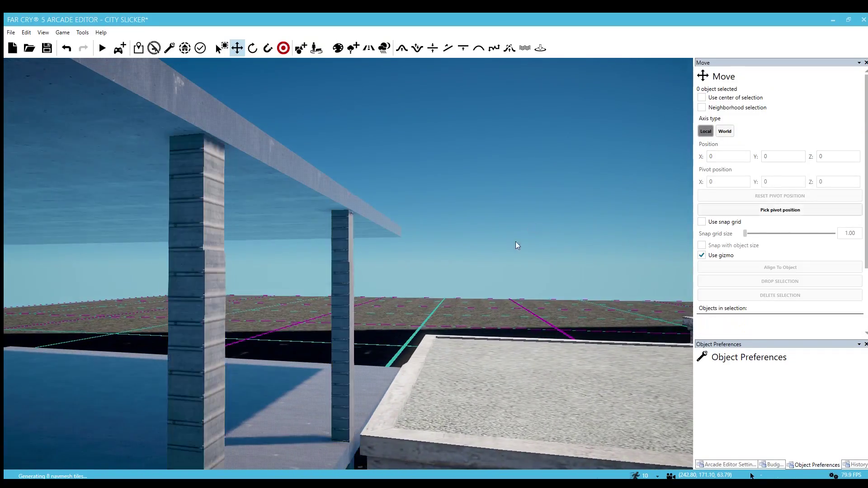
# Step: Copy the roof's Floor 20x1000x1000 sideways over the stair tower
pyautogui.moveTo(516, 242); pyautogui.dragTo(437, 331, button='right')
pyautogui.scroll(-5, 437, 331)
pyautogui.press('w')
pyautogui.press('a')
pyautogui.moveTo(360, 364); pyautogui.dragTo(317, 380, button='right')
pyautogui.moveTo(533, 271); pyautogui.dragTo(471, 249, button='right')
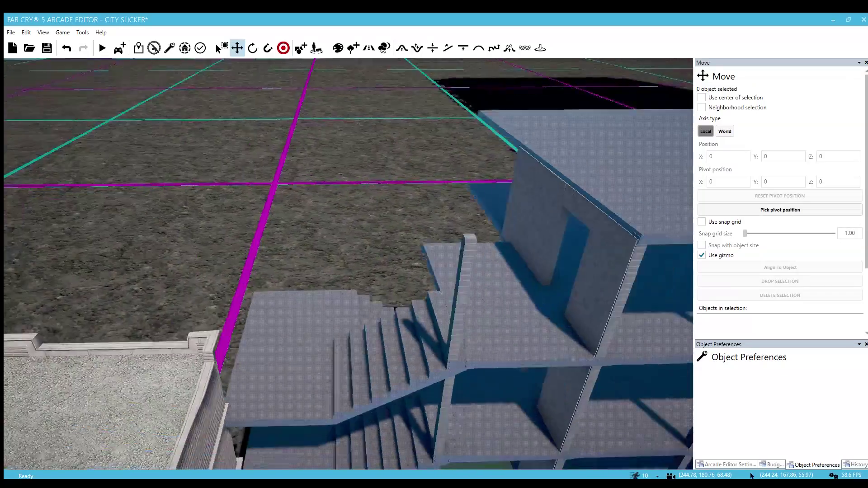
pyautogui.press('s')
pyautogui.click(484, 218)
pyautogui.keyDown('shift'); pyautogui.moveTo(526, 156); pyautogui.dragTo(329, 164); pyautogui.keyUp('shift')
pyautogui.press('w')
# Step: Snap the copied roof slab to the edge of the existing roof and deselect it
pyautogui.press('4')
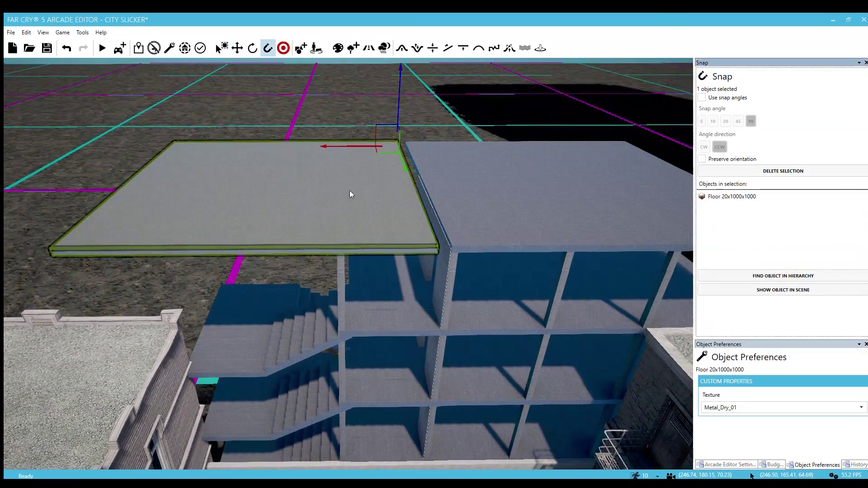
pyautogui.click(430, 191)
pyautogui.press('2')
pyautogui.click(291, 270)
# Step: Copy Wall 500x800x20 in front of the stairs straight up to stand on top of itself
pyautogui.moveTo(291, 269); pyautogui.dragTo(264, 267, button='right')
pyautogui.press('s')
pyautogui.press('w')
pyautogui.press('s')
pyautogui.press('w')
pyautogui.click(341, 339)
pyautogui.moveTo(380, 380); pyautogui.dragTo(380, 400, button='right')
pyautogui.press('s')
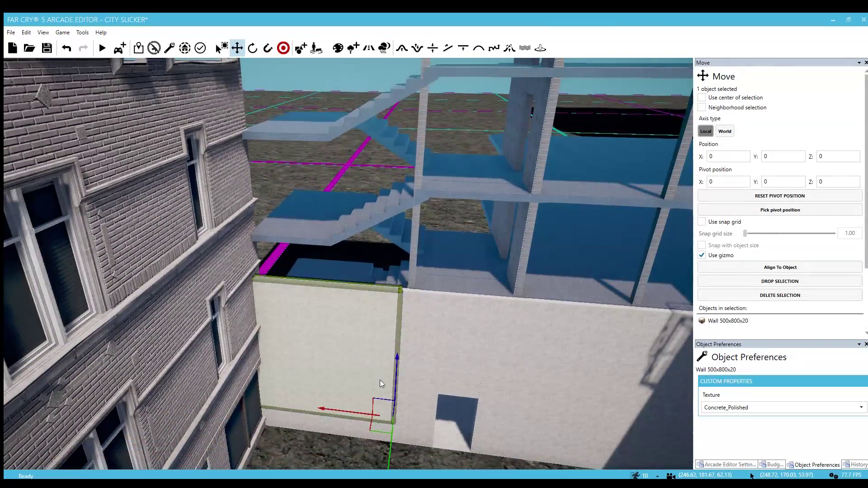
pyautogui.moveTo(397, 357); pyautogui.dragTo(415, 232)
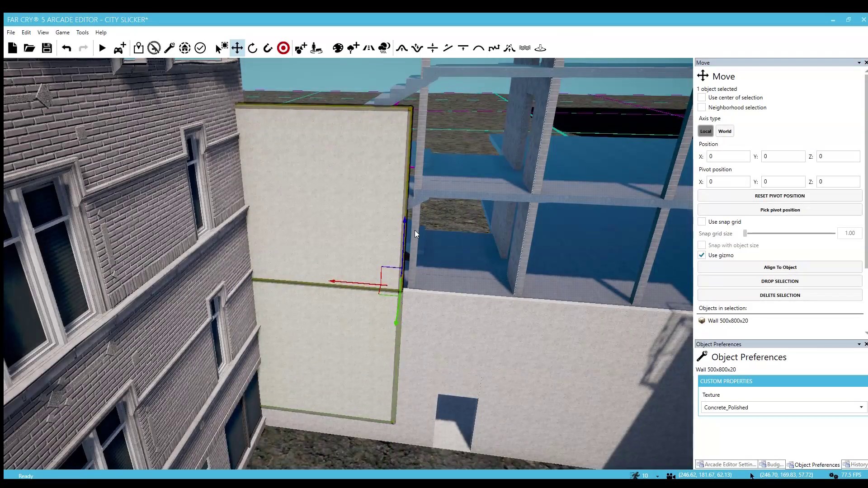
# Step: Slide the copied wall sideways to line up beside the stair post and drop it onto the wall below
pyautogui.moveTo(414, 230); pyautogui.dragTo(445, 231, button='right')
pyautogui.press('w')
pyautogui.moveTo(298, 288); pyautogui.dragTo(308, 288)
pyautogui.moveTo(308, 287); pyautogui.dragTo(344, 283, button='right')
pyautogui.press('w')
pyautogui.press('d')
pyautogui.press('a')
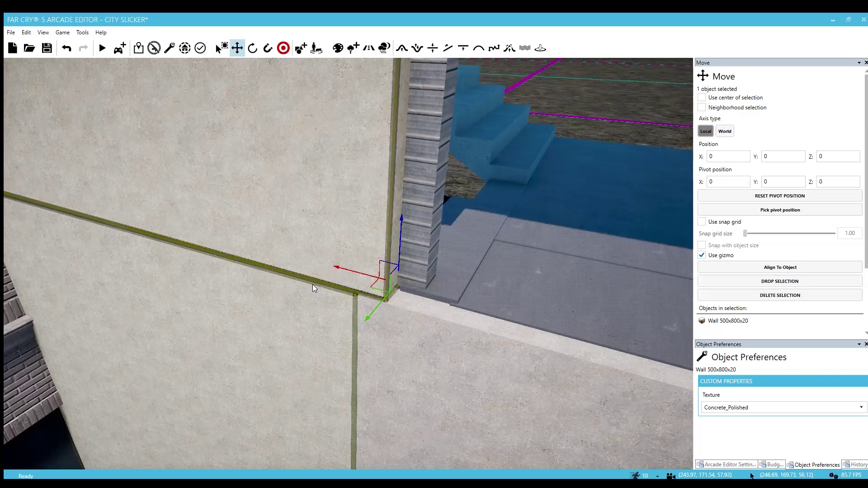
pyautogui.moveTo(337, 264); pyautogui.dragTo(340, 264)
pyautogui.click(780, 280)
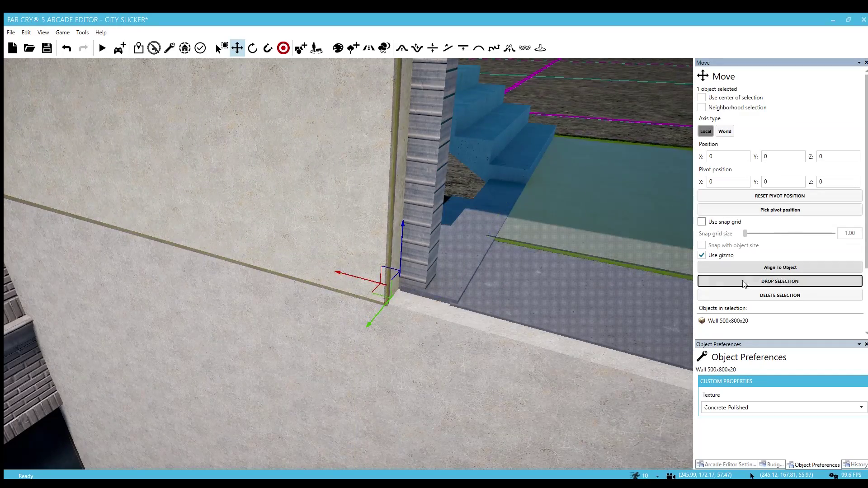
# Step: Copy Wall 500x800x20 up once more to close the stair side up to the roof, and clear the selection
pyautogui.moveTo(362, 269); pyautogui.dragTo(416, 268, button='right')
pyautogui.press('a')
pyautogui.press('s')
pyautogui.moveTo(457, 353); pyautogui.dragTo(452, 298, button='right')
pyautogui.moveTo(419, 334); pyautogui.dragTo(425, 227)
pyautogui.press('w')
pyautogui.moveTo(425, 227); pyautogui.dragTo(432, 264, button='right')
pyautogui.press('d')
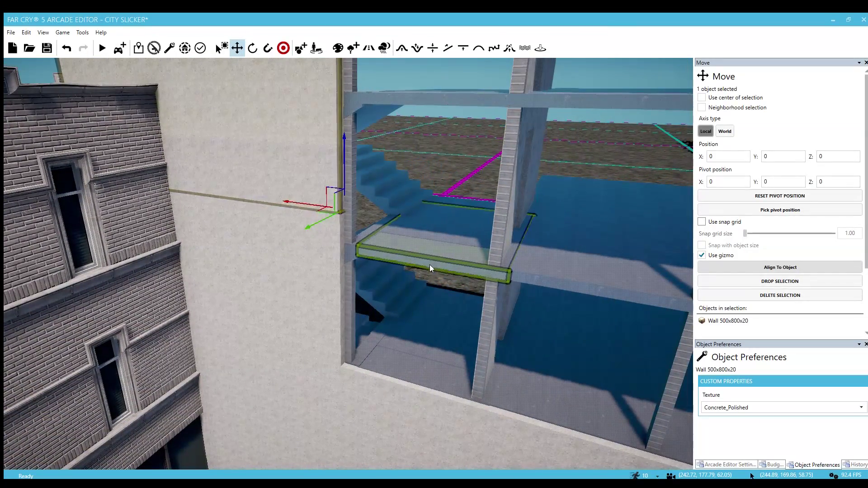
pyautogui.click(413, 159)
pyautogui.press('s')
pyautogui.moveTo(413, 159); pyautogui.dragTo(424, 179, button='right')
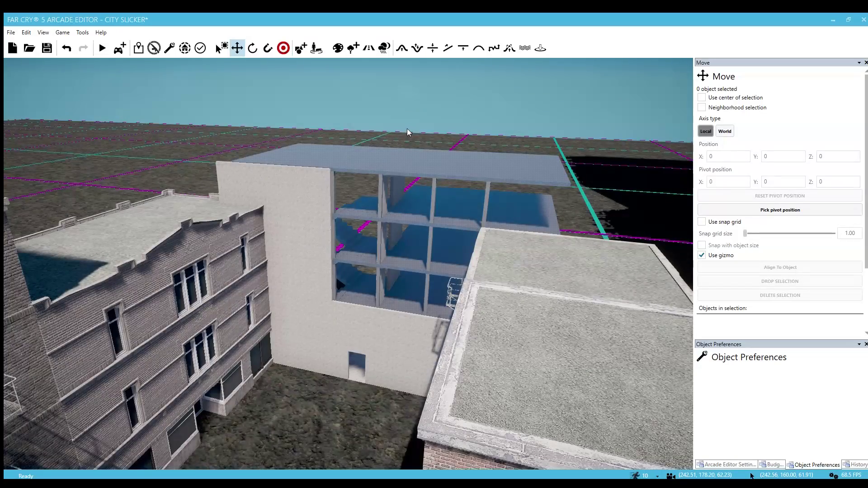
# Step: Inspect the building's outer shape and the open top storey beneath the roof
pyautogui.press('w')
pyautogui.moveTo(407, 126); pyautogui.dragTo(384, 274, button='right')
pyautogui.press('w')
pyautogui.press('s')
pyautogui.press('w')
pyautogui.press('s')
pyautogui.moveTo(316, 316); pyautogui.dragTo(331, 298, button='right')
pyautogui.press('w')
pyautogui.press('w')
pyautogui.press('s')
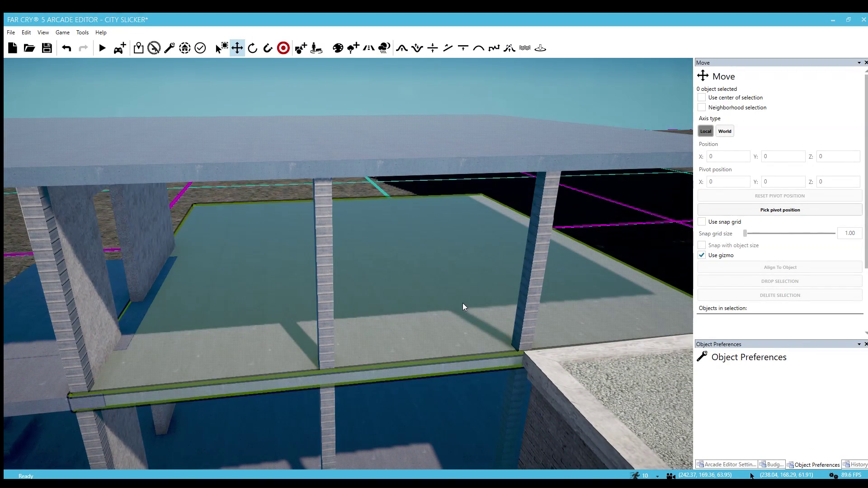
# Step: Search the object browser for 280 and place a Wall 280x400x20 on the top storey's floor
pyautogui.press('w')
pyautogui.press('d')
pyautogui.press('5')
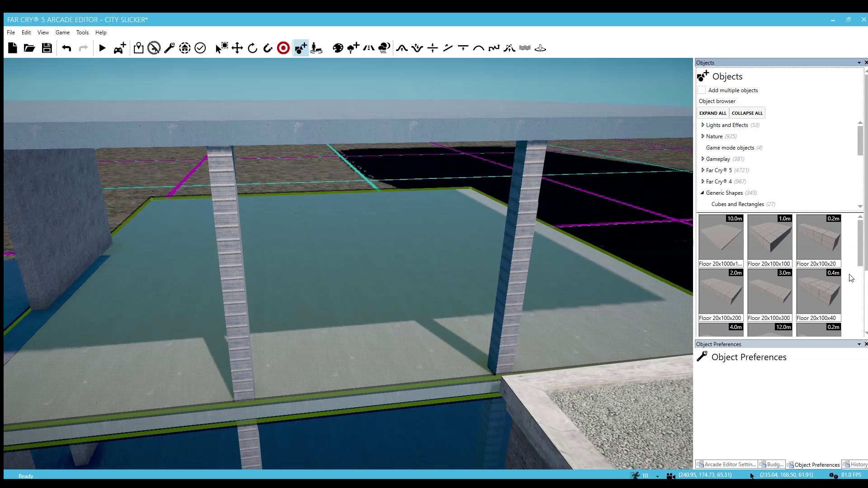
pyautogui.moveTo(865, 263); pyautogui.dragTo(866, 322)
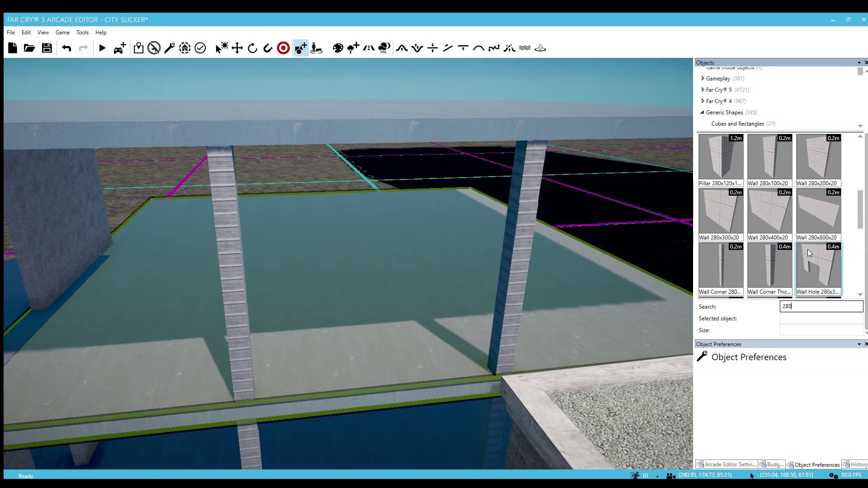
pyautogui.click(810, 210)
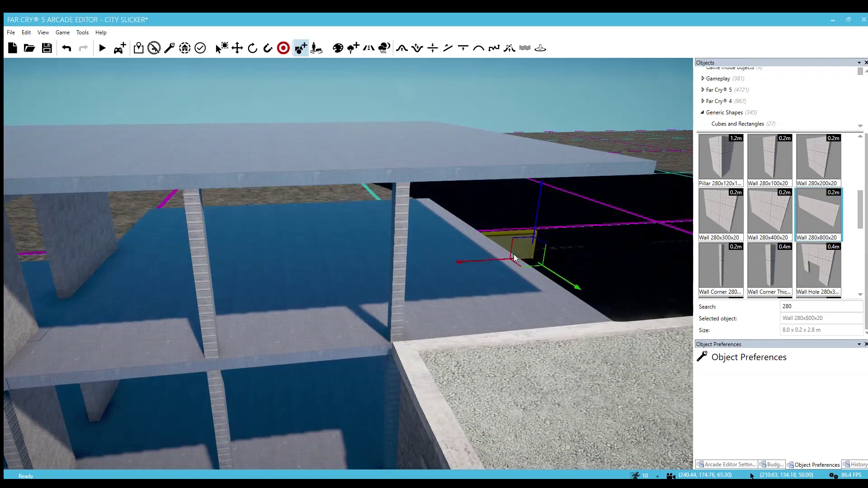
pyautogui.click(769, 212)
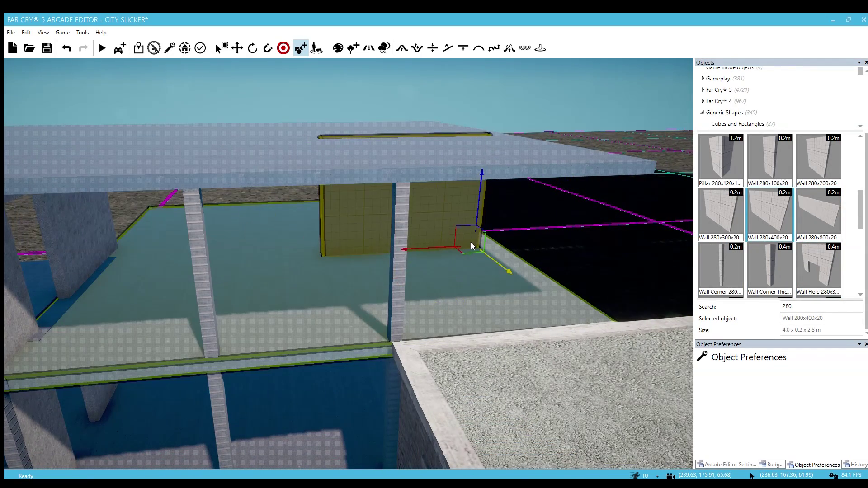
pyautogui.click(507, 250)
pyautogui.click(509, 240)
# Step: Slide the new wall into line at the floor's outer edge and set its texture to Concrete_Polished
pyautogui.press('d')
pyautogui.press('w')
pyautogui.moveTo(509, 241); pyautogui.dragTo(387, 255, button='right')
pyautogui.moveTo(340, 235); pyautogui.dragTo(348, 236)
pyautogui.press('a')
pyautogui.moveTo(348, 235); pyautogui.dragTo(747, 393, button='right')
pyautogui.press('s')
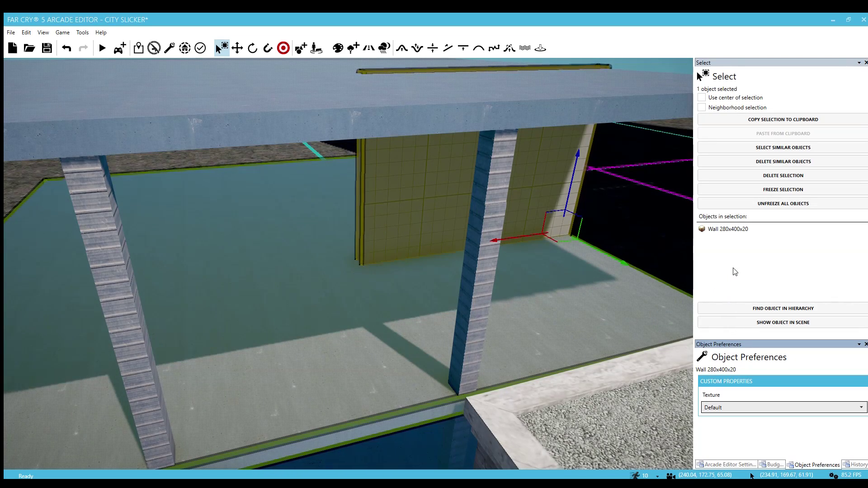
pyautogui.press('Down')
# Step: Copy the Concrete_Polished wall sideways so the two walls stand end to end
pyautogui.moveTo(457, 297); pyautogui.dragTo(434, 271, button='right')
pyautogui.scroll(-5, 563, 352)
pyautogui.scroll(5, 558, 329)
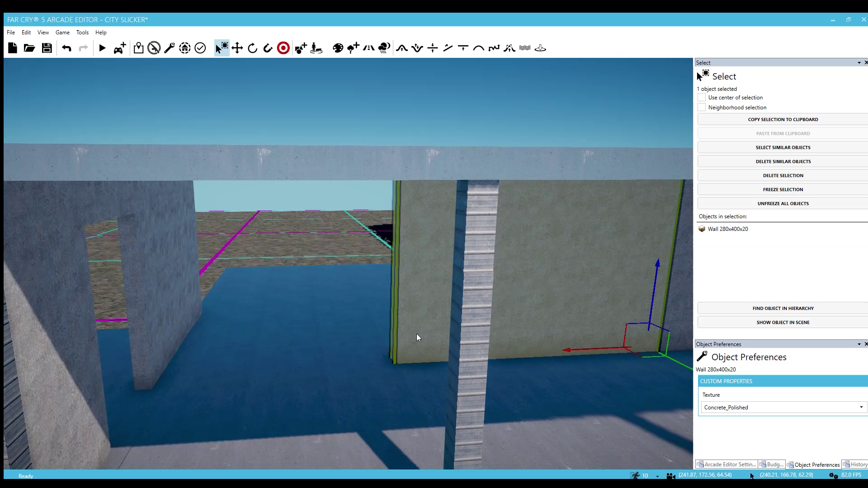
pyautogui.moveTo(416, 334); pyautogui.dragTo(446, 349, button='right')
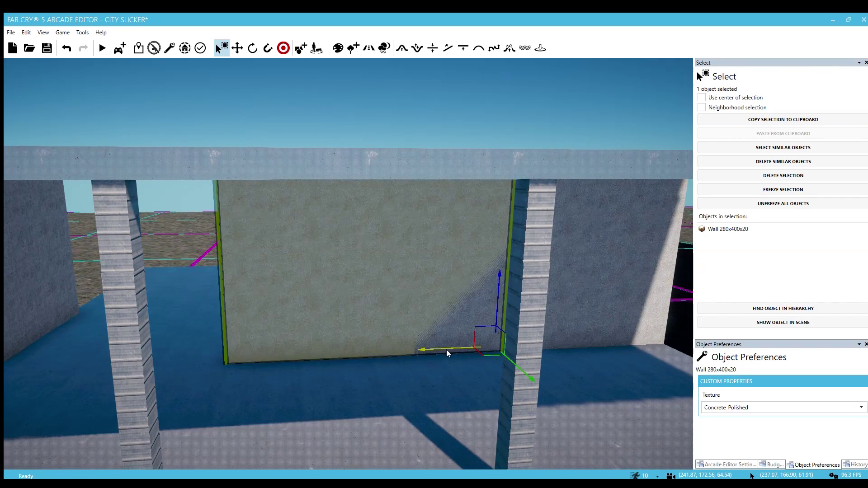
# Step: Try to extend the wall row with a third Wall 280x400x20 reaching the stair-side door wall
pyautogui.press('w')
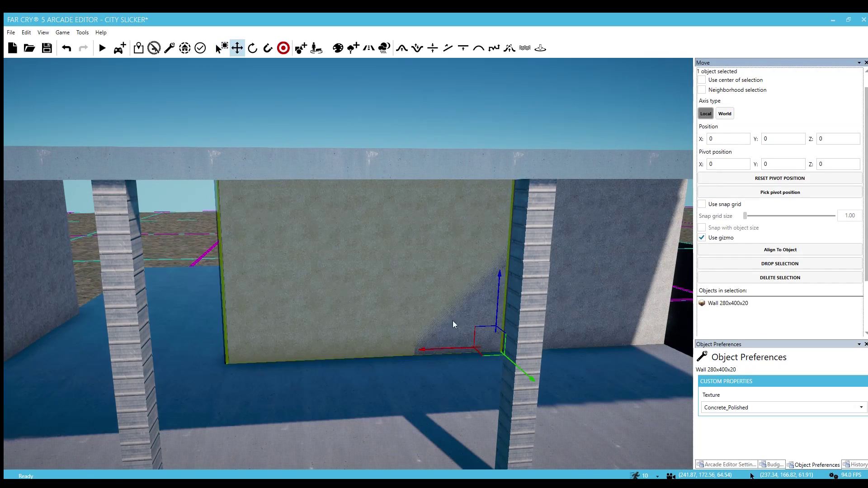
pyautogui.press('a')
pyautogui.moveTo(452, 346); pyautogui.dragTo(522, 342, button='right')
pyautogui.moveTo(504, 315); pyautogui.dragTo(292, 334)
pyautogui.moveTo(292, 334); pyautogui.dragTo(304, 337, button='right')
pyautogui.press('w')
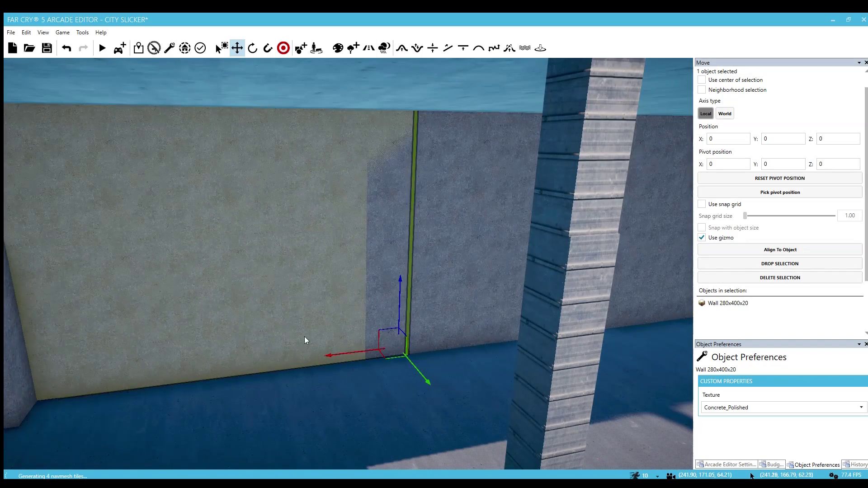
# Step: Try to turn the third wall perpendicular to the row and fit it at the row's end as a partition
pyautogui.press('3')
pyautogui.moveTo(360, 320); pyautogui.dragTo(326, 352)
pyautogui.press('2')
pyautogui.moveTo(356, 326); pyautogui.dragTo(360, 328)
pyautogui.press('w')
pyautogui.moveTo(394, 347); pyautogui.dragTo(337, 361, button='right')
pyautogui.press('s')
pyautogui.press('w')
pyautogui.moveTo(394, 347)
pyautogui.mouseDown(button='right')
pyautogui.moveTo(384, 434)
pyautogui.moveTo(394, 346)
pyautogui.moveTo(370, 335)
pyautogui.moveTo(389, 337)
pyautogui.mouseUp(button='right')
pyautogui.press('a')
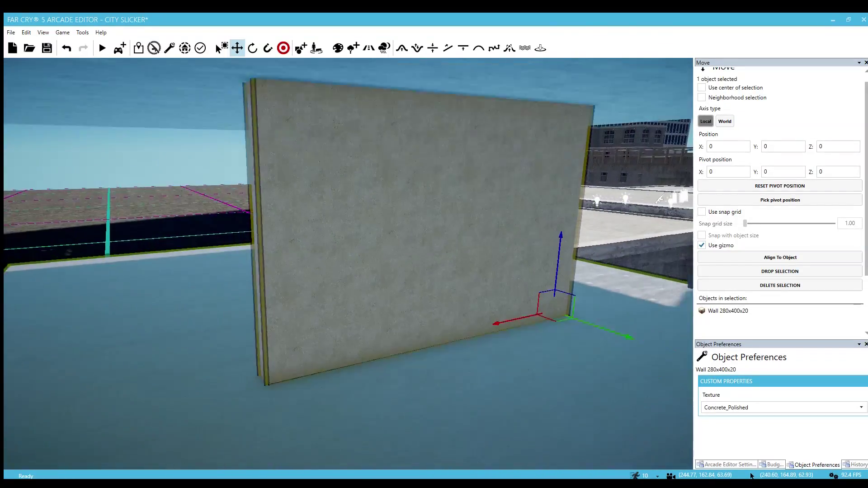
# Step: Copy Door 280x400x20 from the stair side to the end of the wall row as a parallel partition
pyautogui.moveTo(420, 310); pyautogui.dragTo(424, 310, button='right')
pyautogui.press('s')
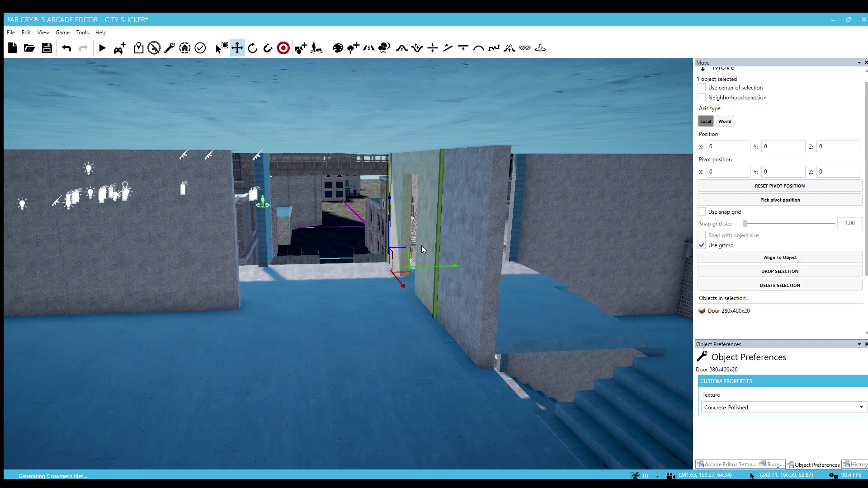
pyautogui.keyDown('shift'); pyautogui.moveTo(406, 271); pyautogui.dragTo(251, 315); pyautogui.keyUp('shift')
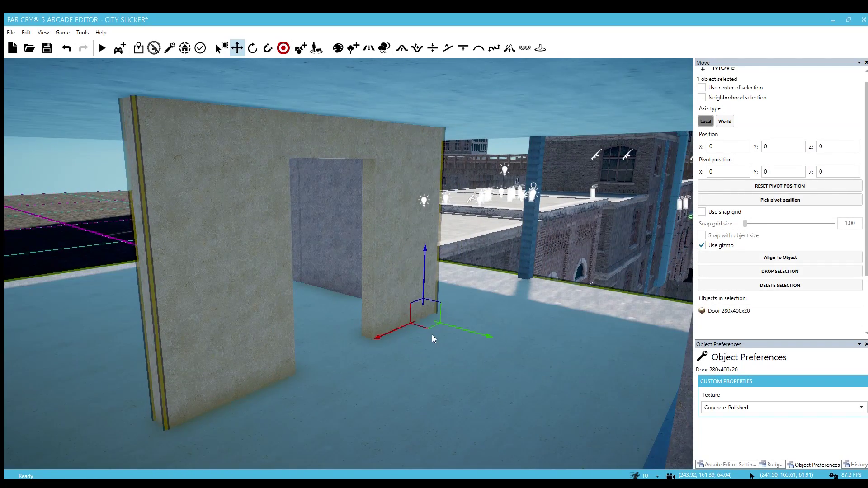
pyautogui.moveTo(424, 326); pyautogui.dragTo(424, 327)
pyautogui.moveTo(424, 326); pyautogui.dragTo(344, 316, button='right')
# Step: Move the copied Door 280x400x20 along the row and snap its edge to the neighbouring door wall
pyautogui.moveTo(552, 361); pyautogui.dragTo(288, 367)
pyautogui.press('w')
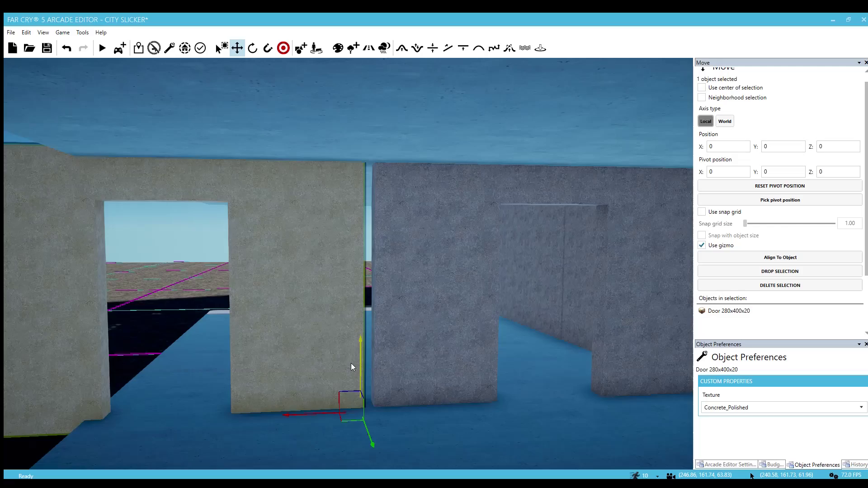
pyautogui.press('4')
pyautogui.moveTo(365, 339); pyautogui.dragTo(373, 339)
pyautogui.press('2')
# Step: Place a Wall 280x400x20 beyond the floor's outer edge, rotated 90 degrees in line with the door partition
pyautogui.press('s')
pyautogui.moveTo(392, 346); pyautogui.dragTo(369, 346, button='right')
pyautogui.press('w')
pyautogui.click(365, 308)
pyautogui.press('s')
pyautogui.moveTo(365, 308); pyautogui.dragTo(355, 298, button='right')
pyautogui.moveTo(355, 257); pyautogui.dragTo(239, 312)
pyautogui.moveTo(240, 312); pyautogui.dragTo(195, 321, button='right')
pyautogui.press('3')
pyautogui.moveTo(279, 304); pyautogui.dragTo(317, 307)
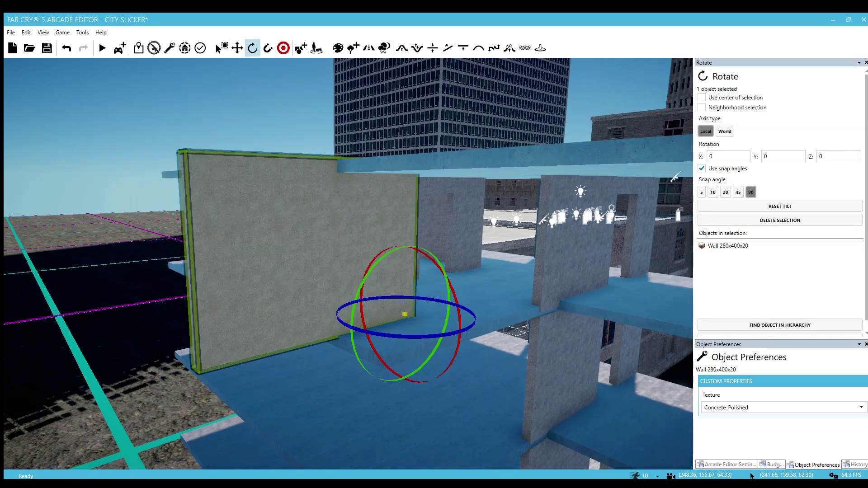
pyautogui.press('2')
pyautogui.moveTo(403, 321); pyautogui.dragTo(178, 317)
# Step: Snap the rotated wall to the outer end of the door partition
pyautogui.moveTo(177, 318); pyautogui.dragTo(158, 317, button='right')
pyautogui.press('w')
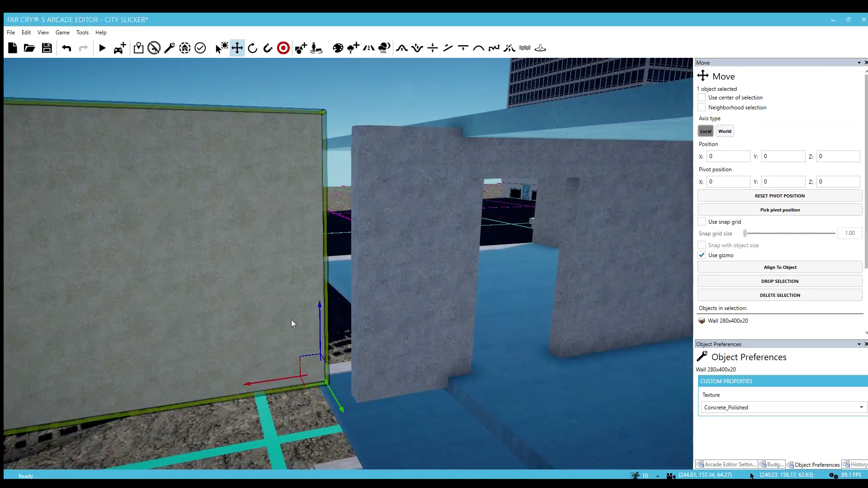
pyautogui.press('4')
pyautogui.click(446, 307)
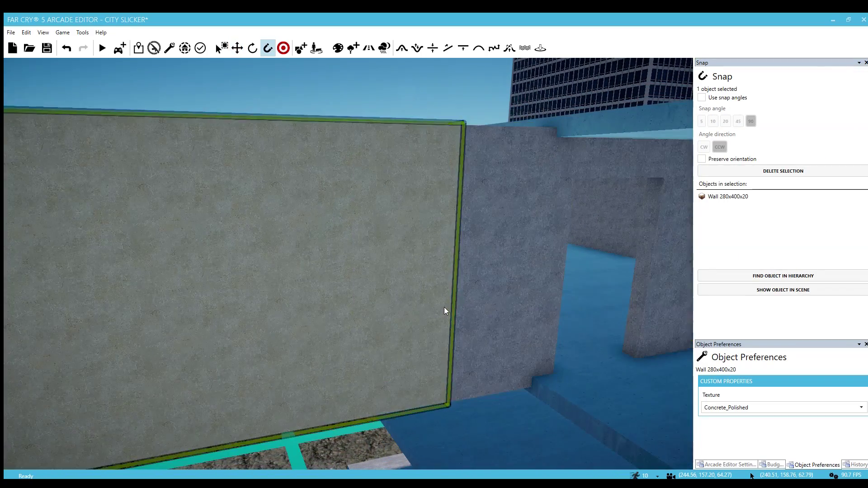
pyautogui.press('2')
# Step: Copy Door 280x400x20 outward and snap it to the free end of the newly attached wall
pyautogui.press('s')
pyautogui.moveTo(448, 310); pyautogui.dragTo(457, 308, button='right')
pyautogui.click(528, 276)
pyautogui.keyDown('shift'); pyautogui.moveTo(631, 302); pyautogui.dragTo(221, 298); pyautogui.keyUp('shift')
pyautogui.press('w')
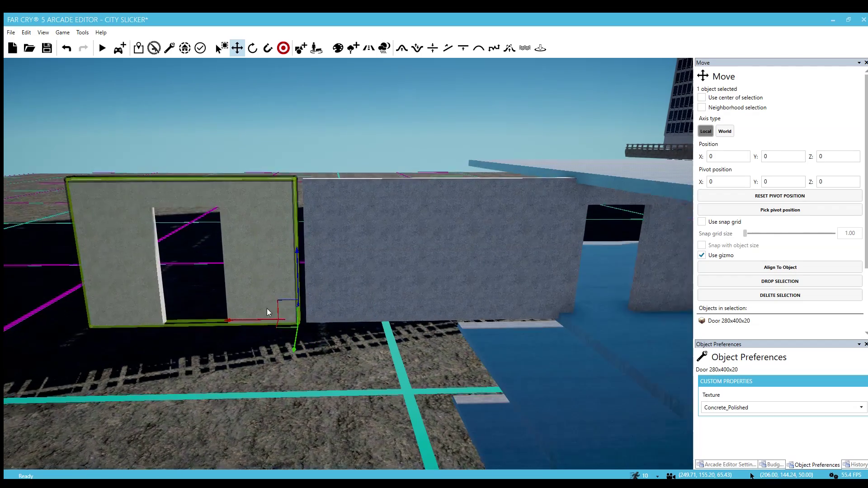
pyautogui.press('a')
pyautogui.press('4')
pyautogui.moveTo(355, 277); pyautogui.dragTo(388, 281)
pyautogui.press('2')
# Step: Copy Door 280x400x20 from the inner partition across to the stair-side wall line
pyautogui.click(397, 365)
pyautogui.press('a')
pyautogui.moveTo(397, 365); pyautogui.dragTo(495, 360, button='right')
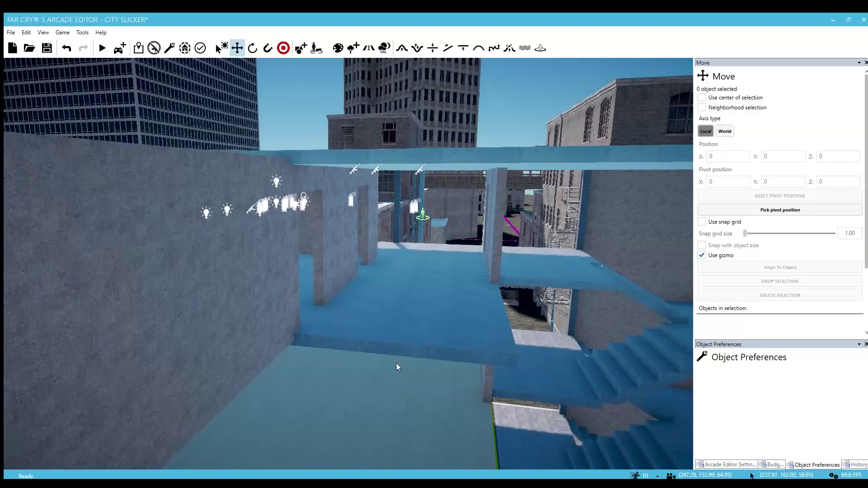
pyautogui.press('d')
pyautogui.moveTo(396, 362); pyautogui.dragTo(357, 379, button='right')
pyautogui.press('d')
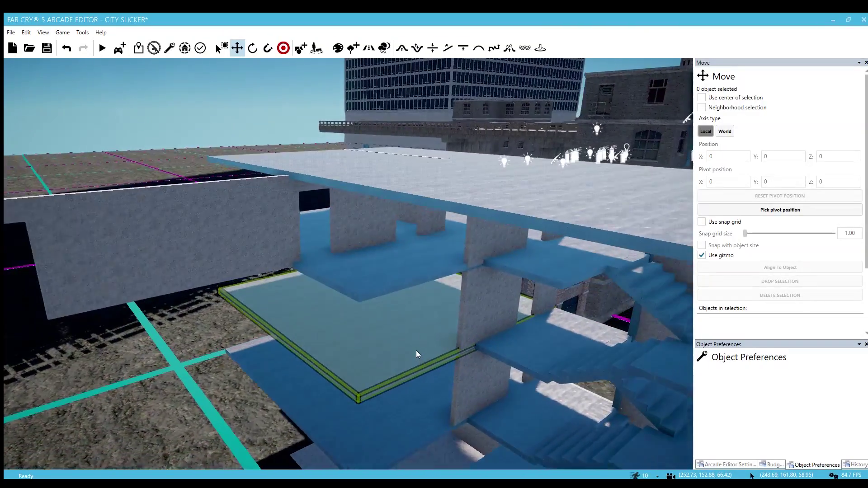
pyautogui.press('w')
pyautogui.moveTo(415, 351)
pyautogui.mouseDown(button='right')
pyautogui.moveTo(445, 416)
pyautogui.moveTo(443, 448)
pyautogui.moveTo(416, 353)
pyautogui.mouseUp(button='right')
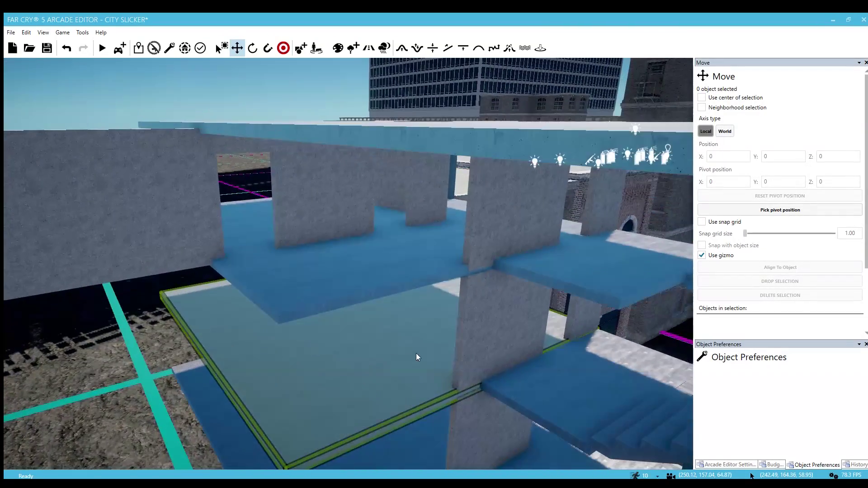
pyautogui.click(303, 222)
pyautogui.moveTo(340, 250); pyautogui.dragTo(439, 302)
# Step: Slide the copied door out past the floor edge and snap it to the end of the stair-side door wall
pyautogui.moveTo(438, 302); pyautogui.dragTo(425, 267, button='right')
pyautogui.press('w')
pyautogui.press('s')
pyautogui.moveTo(425, 267); pyautogui.dragTo(310, 265)
pyautogui.moveTo(310, 265); pyautogui.dragTo(335, 270, button='right')
pyautogui.press('4')
pyautogui.click(425, 237)
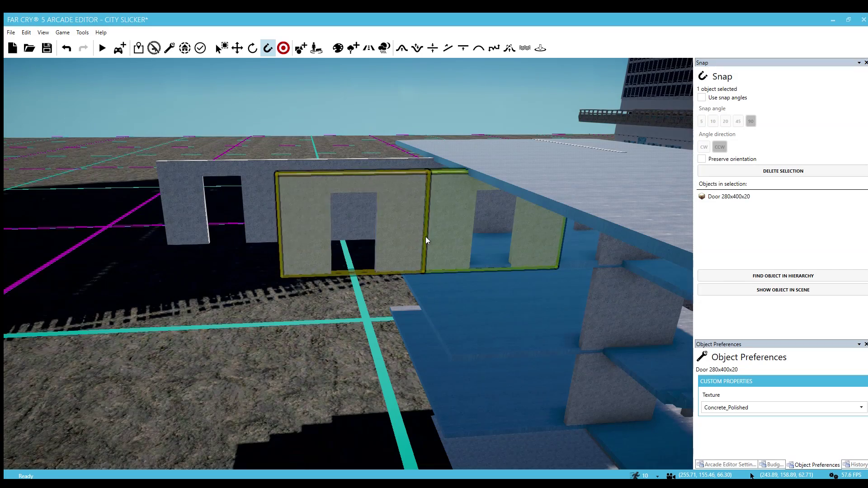
pyautogui.press('2')
# Step: Copy Wall 280x400x20 from the first partition row to just beyond the end of the stair-side row
pyautogui.moveTo(425, 236)
pyautogui.mouseDown(button='right')
pyautogui.moveTo(392, 262)
pyautogui.moveTo(431, 239)
pyautogui.mouseUp(button='right')
pyautogui.click(432, 240)
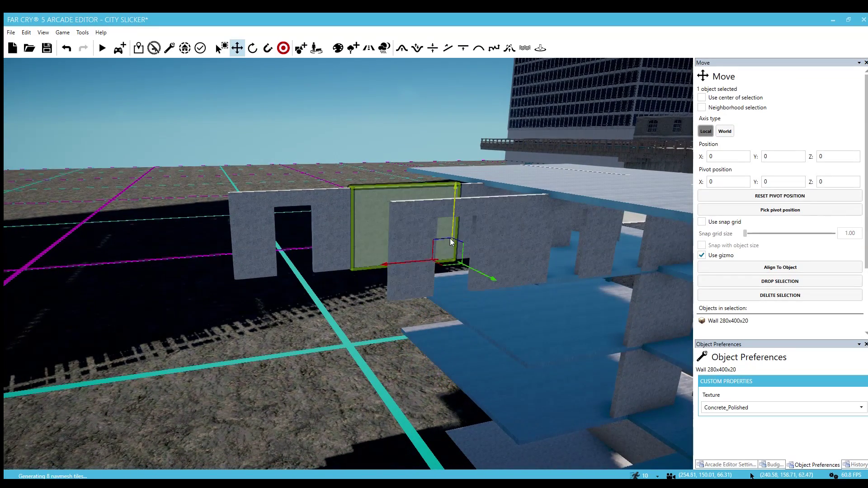
pyautogui.moveTo(456, 270); pyautogui.dragTo(351, 302)
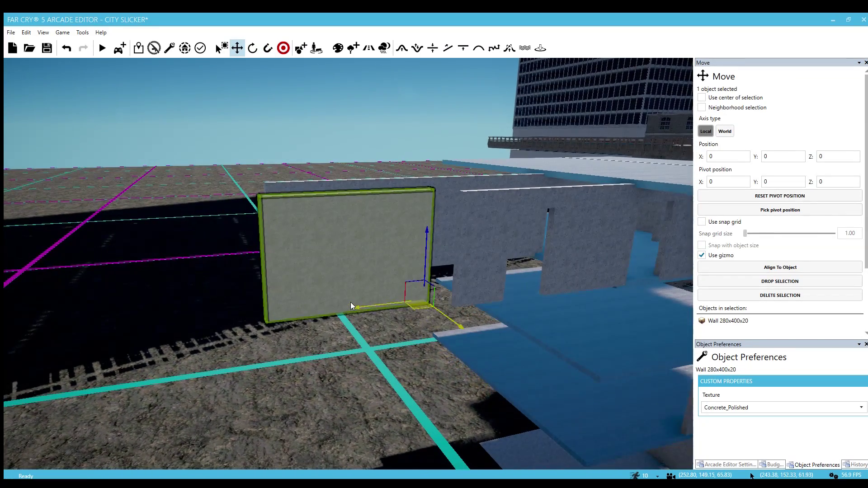
# Step: Try to snap the copied wall to the outer end of the stair-side door piece
pyautogui.press('4')
pyautogui.click(451, 258)
pyautogui.press('2')
pyautogui.moveTo(451, 259); pyautogui.dragTo(429, 325, button='right')
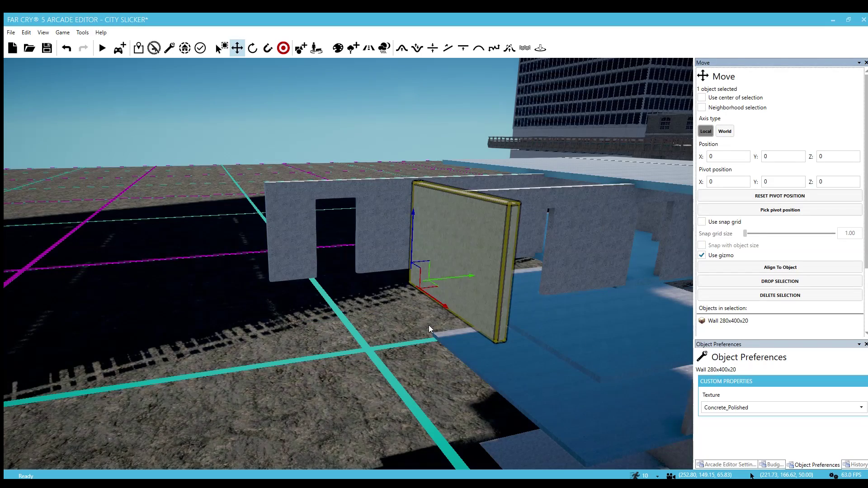
pyautogui.hotkey('ctrl', 'z')
# Step: Snap the copied wall in line with the outer end of the stair-side door piece
pyautogui.moveTo(427, 256); pyautogui.dragTo(425, 262, button='right')
pyautogui.press('4')
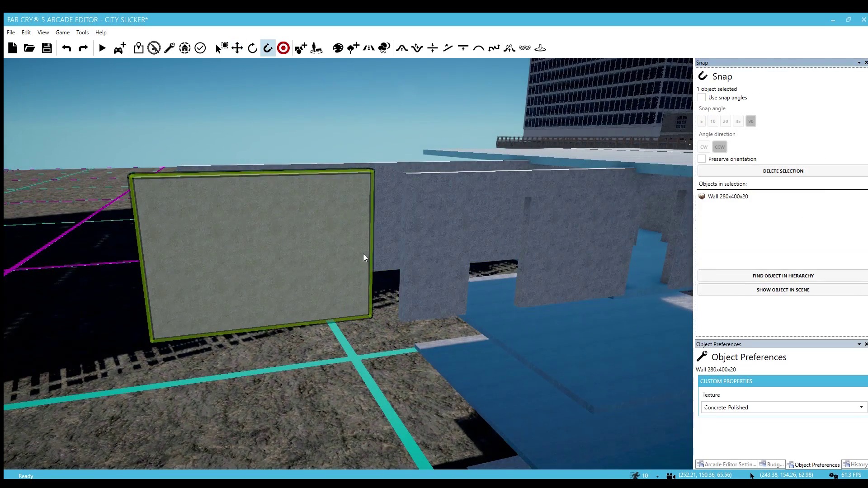
pyautogui.click(397, 265)
pyautogui.press('2')
# Step: Copy Floor 20x1000x1000 outward beneath the extended partition walls and snap it to the existing floor's edge
pyautogui.click(379, 355)
pyautogui.moveTo(379, 355); pyautogui.dragTo(357, 312, button='right')
pyautogui.click(343, 234)
pyautogui.moveTo(351, 281); pyautogui.dragTo(368, 269, button='right')
pyautogui.moveTo(313, 145); pyautogui.dragTo(315, 147, button='right')
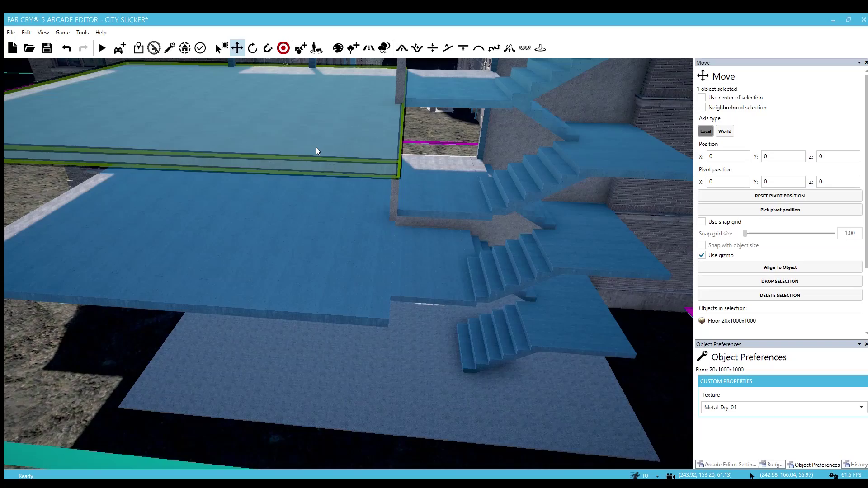
pyautogui.moveTo(321, 225); pyautogui.dragTo(354, 270, button='right')
pyautogui.click(302, 346)
pyautogui.moveTo(361, 196); pyautogui.dragTo(232, 289)
pyautogui.scroll(3, 226, 294)
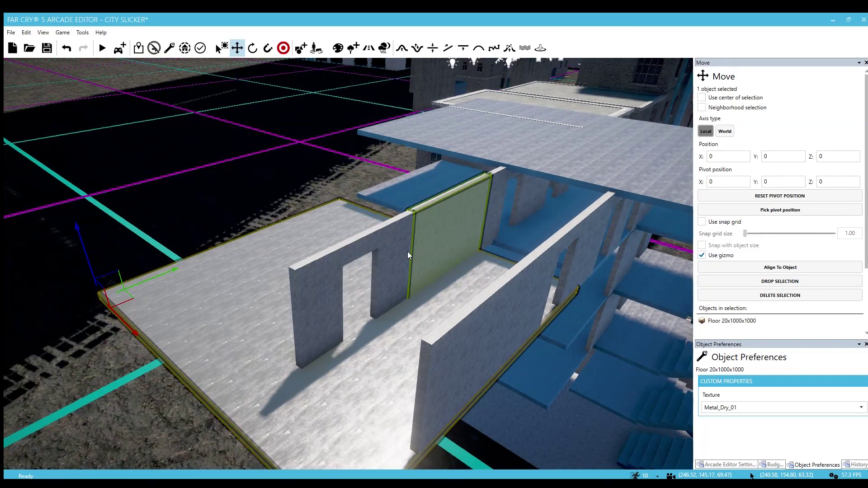
pyautogui.scroll(1, 408, 254)
pyautogui.press('4')
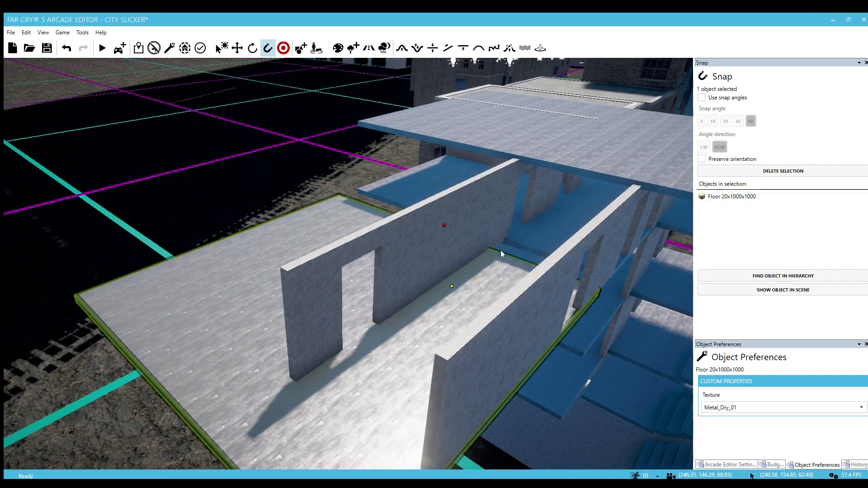
pyautogui.press('2')
# Step: Copy the new Floor 20x1000x1000 farther outward and snap it to that floor's outer edge
pyautogui.moveTo(514, 246); pyautogui.dragTo(382, 364, button='right')
pyautogui.click(389, 383)
pyautogui.press('w')
pyautogui.press('s')
pyautogui.press('d')
pyautogui.press('s')
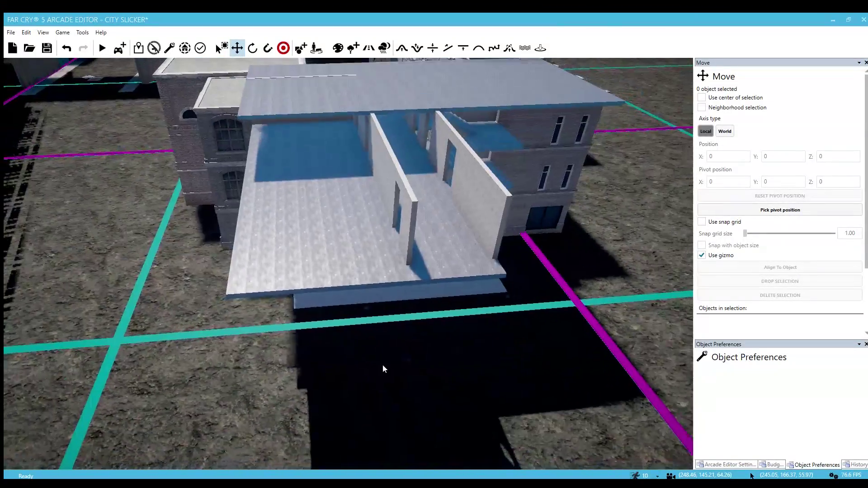
pyautogui.click(362, 262)
pyautogui.moveTo(362, 262); pyautogui.dragTo(371, 246, button='right')
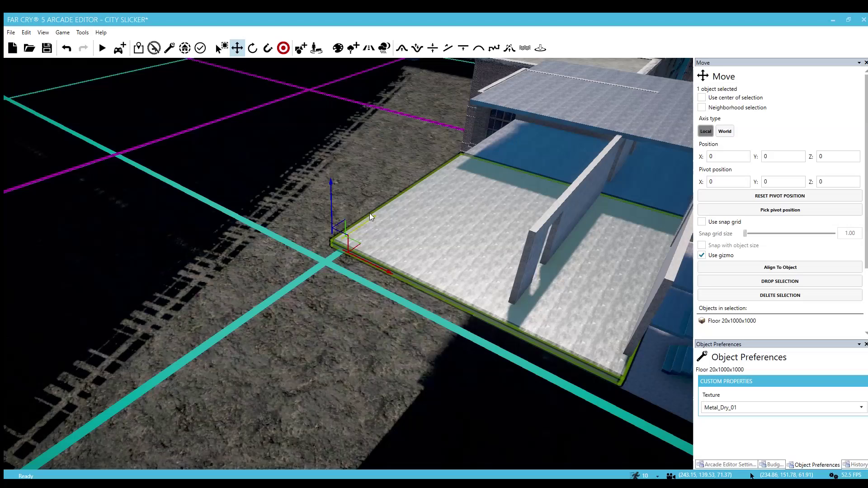
pyautogui.scroll(3, 260, 303)
pyautogui.moveTo(260, 303); pyautogui.dragTo(139, 391)
pyautogui.press('r')
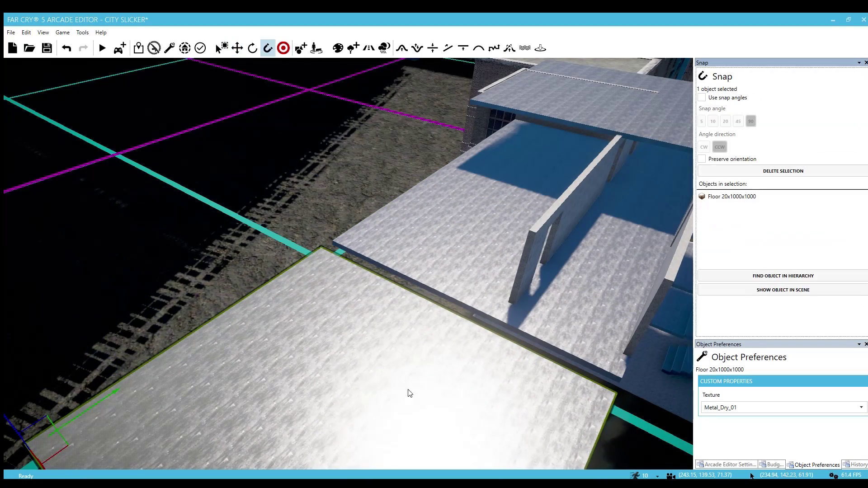
pyautogui.click(491, 311)
# Step: Copy the outermost Floor 20x1000x1000 sideways toward the stair side and snap it alongside the original
pyautogui.press('w')
pyautogui.moveTo(446, 339); pyautogui.dragTo(392, 348, button='right')
pyautogui.moveTo(277, 346); pyautogui.dragTo(421, 345)
pyautogui.scroll(3, 420, 346)
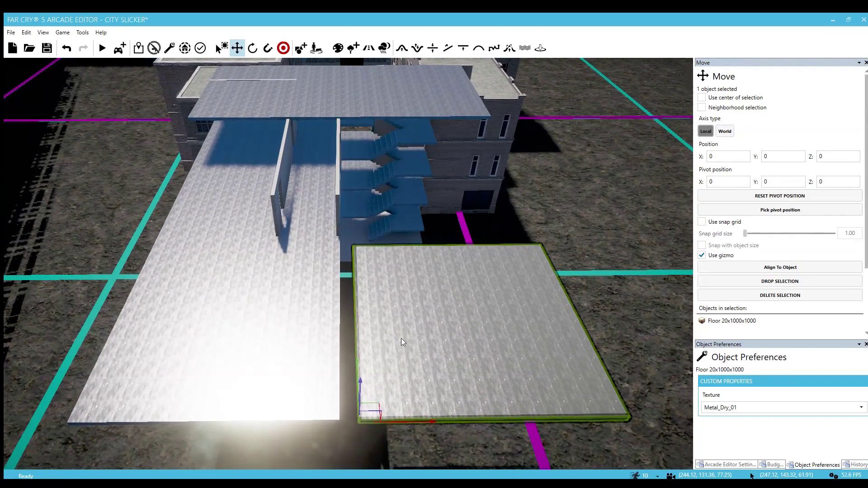
pyautogui.press('r')
pyautogui.click(348, 335)
pyautogui.press('2')
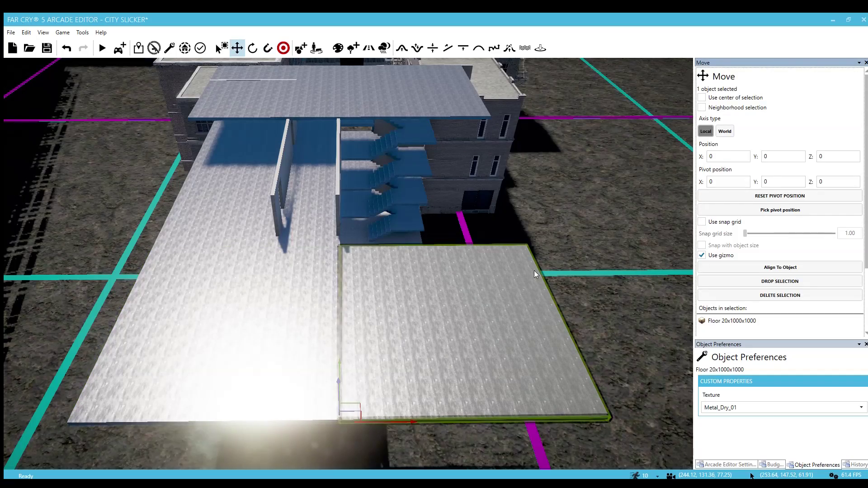
# Step: Copy Stairs Back Left Hollow 01 from the stair tower out toward the new floor extension
pyautogui.click(543, 268)
pyautogui.moveTo(543, 267); pyautogui.dragTo(429, 284, button='right')
pyautogui.press('d')
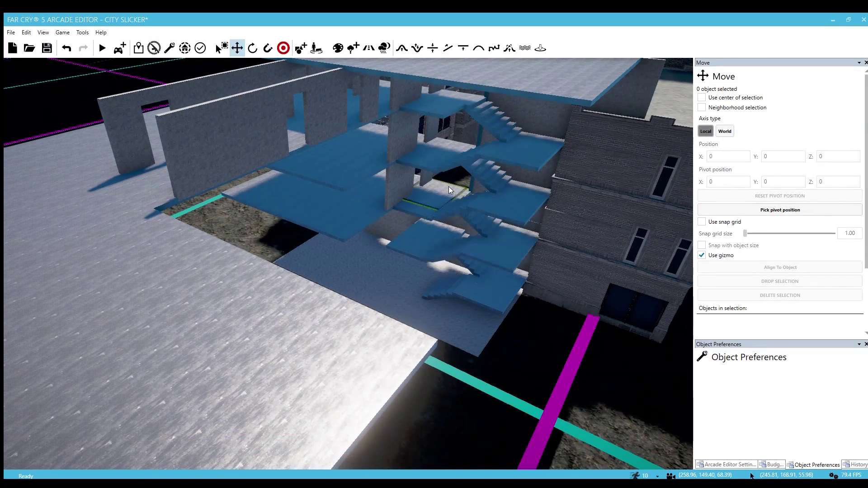
pyautogui.click(498, 151)
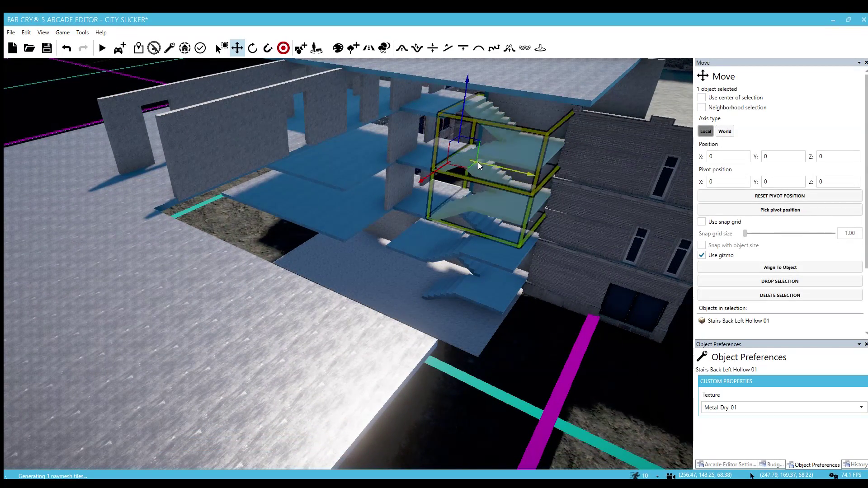
pyautogui.moveTo(463, 161); pyautogui.dragTo(357, 218)
pyautogui.press('s')
pyautogui.moveTo(357, 218); pyautogui.dragTo(364, 233, button='right')
# Step: Raise the copied staircase and shift it closer to the inner edge of the sideways floor extension
pyautogui.press('d')
pyautogui.press('w')
pyautogui.moveTo(379, 277); pyautogui.dragTo(367, 213)
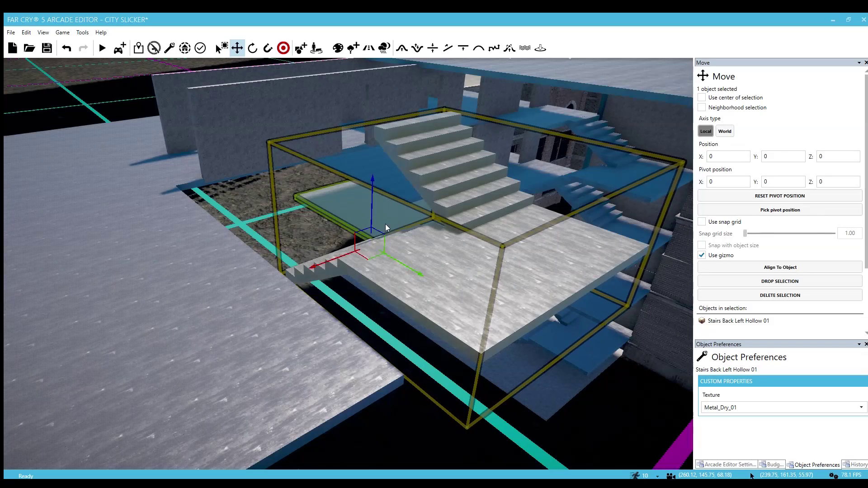
pyautogui.moveTo(365, 256); pyautogui.dragTo(356, 286)
pyautogui.moveTo(361, 231); pyautogui.dragTo(365, 209)
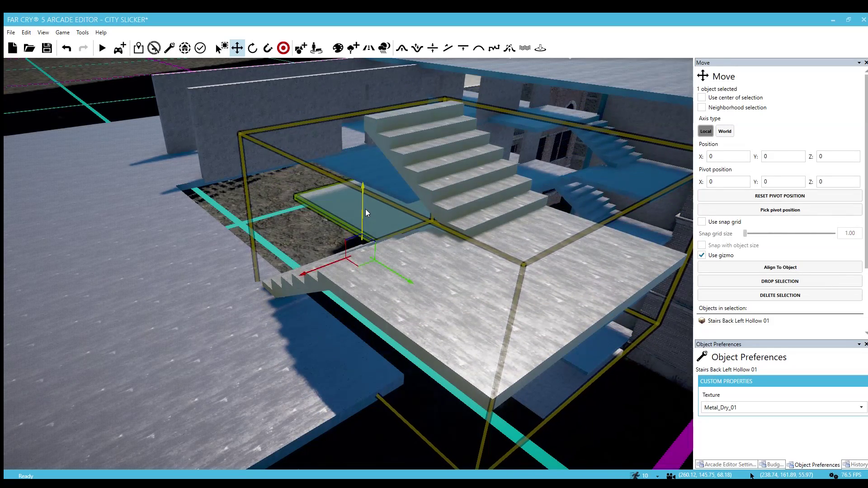
# Step: Rotate the copied staircase 90 degrees and set its lowest step against the floor extension's edge
pyautogui.press('4')
pyautogui.press('3')
pyautogui.moveTo(388, 251); pyautogui.dragTo(406, 252)
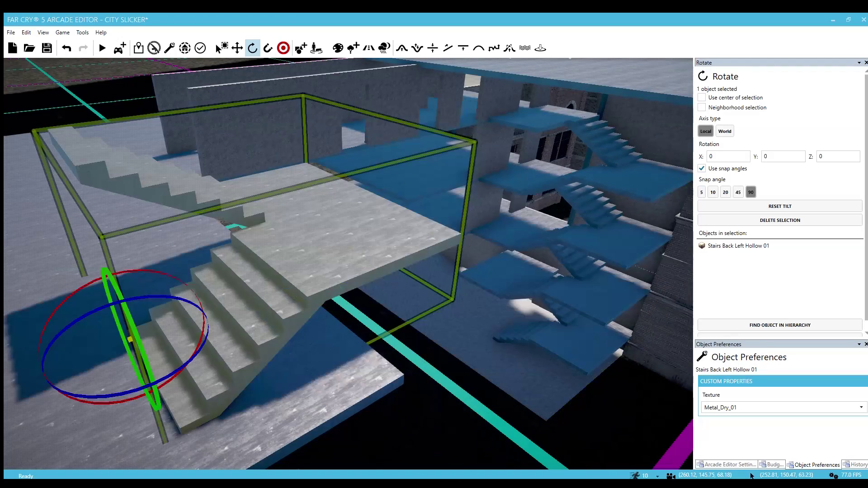
pyautogui.press('2')
pyautogui.moveTo(163, 342); pyautogui.dragTo(337, 301)
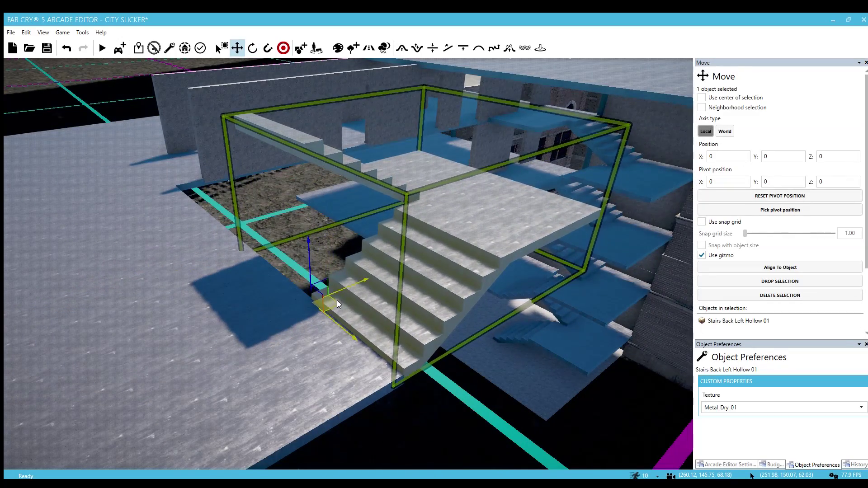
pyautogui.moveTo(362, 318)
pyautogui.mouseDown(button='right')
pyautogui.moveTo(317, 316)
pyautogui.moveTo(352, 310)
pyautogui.mouseUp(button='right')
pyautogui.press('d')
pyautogui.moveTo(352, 311)
pyautogui.mouseDown()
pyautogui.moveTo(419, 305)
pyautogui.moveTo(352, 319)
pyautogui.mouseUp()
# Step: Examine from several sides how the copied staircase fits against the floor extension and the partition walls
pyautogui.press('d')
pyautogui.moveTo(351, 318)
pyautogui.mouseDown(button='right')
pyautogui.moveTo(308, 315)
pyautogui.moveTo(334, 316)
pyautogui.mouseUp(button='right')
pyautogui.press('s')
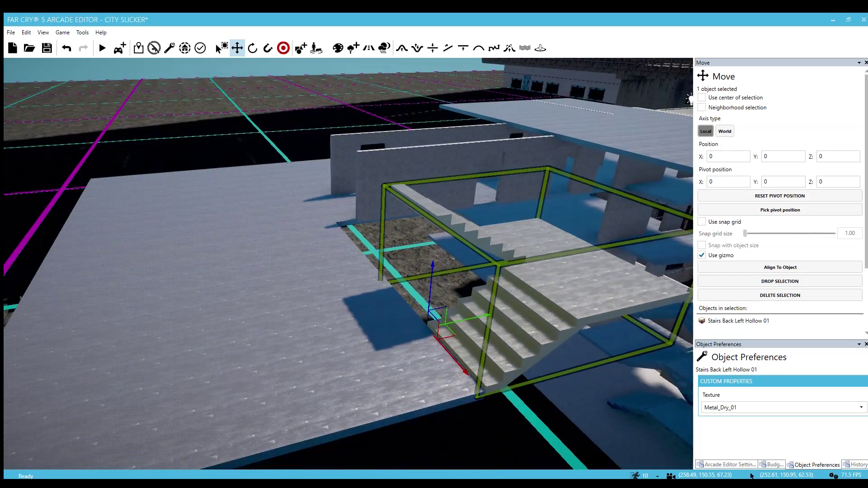
pyautogui.moveTo(483, 310); pyautogui.dragTo(481, 289, button='right')
pyautogui.press('s')
pyautogui.moveTo(456, 315); pyautogui.dragTo(414, 315, button='right')
pyautogui.press('d')
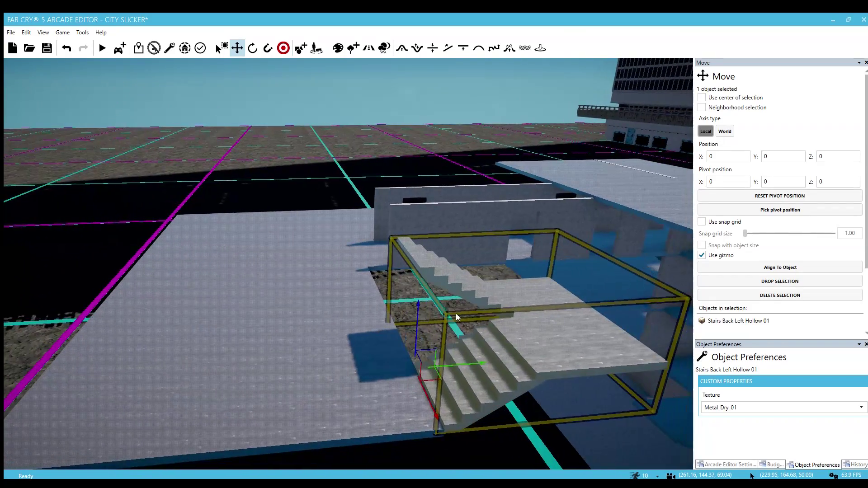
pyautogui.press('d')
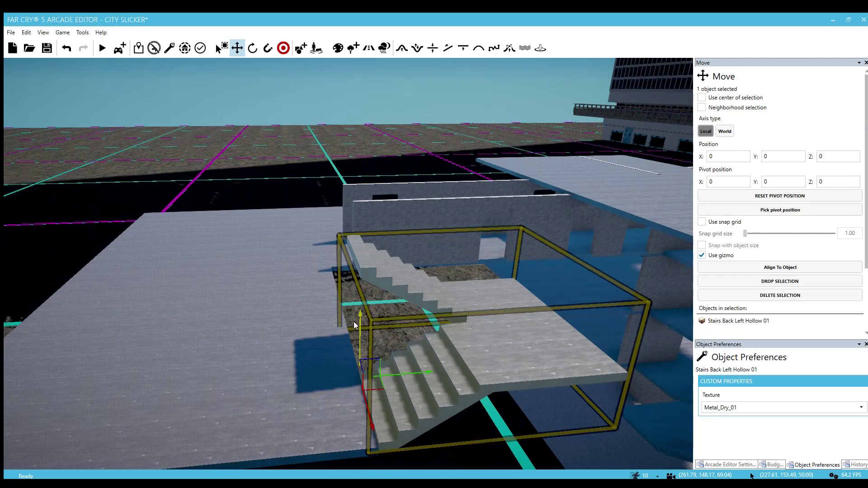
pyautogui.press('w')
pyautogui.press('a')
pyautogui.moveTo(354, 322); pyautogui.dragTo(359, 322, button='right')
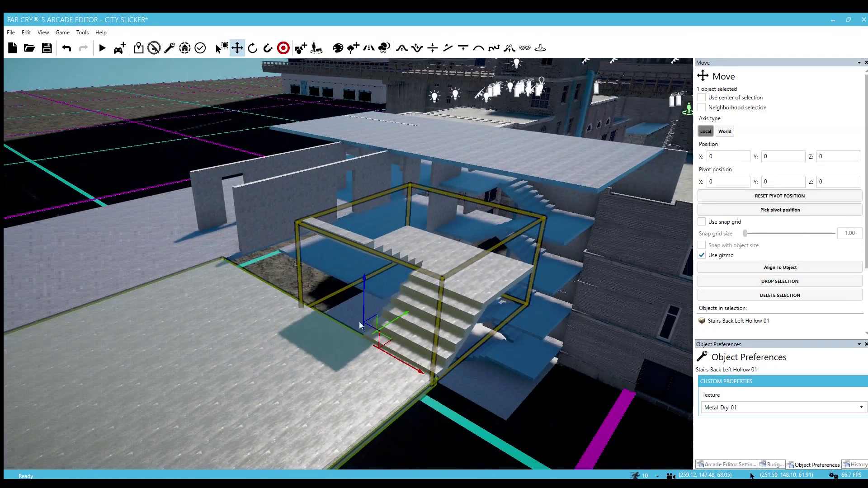
# Step: Copy the Floor 20x300x400 landing pieces from the stair tower out to the new staircase
pyautogui.click(468, 184)
pyautogui.press('w')
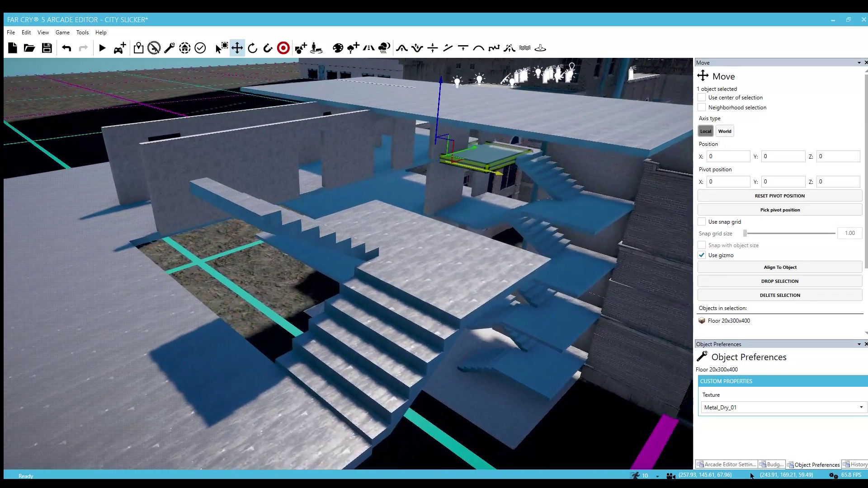
pyautogui.keyDown('ctrl'); pyautogui.click(533, 139); pyautogui.keyUp('ctrl')
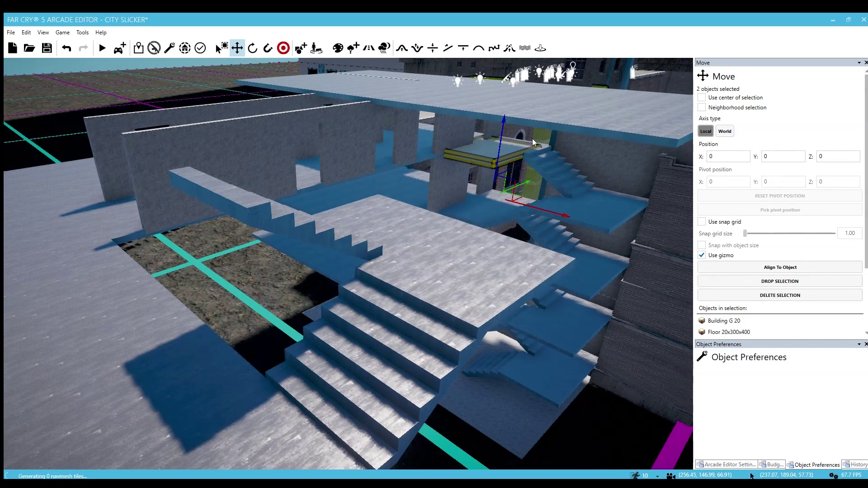
pyautogui.click(531, 140)
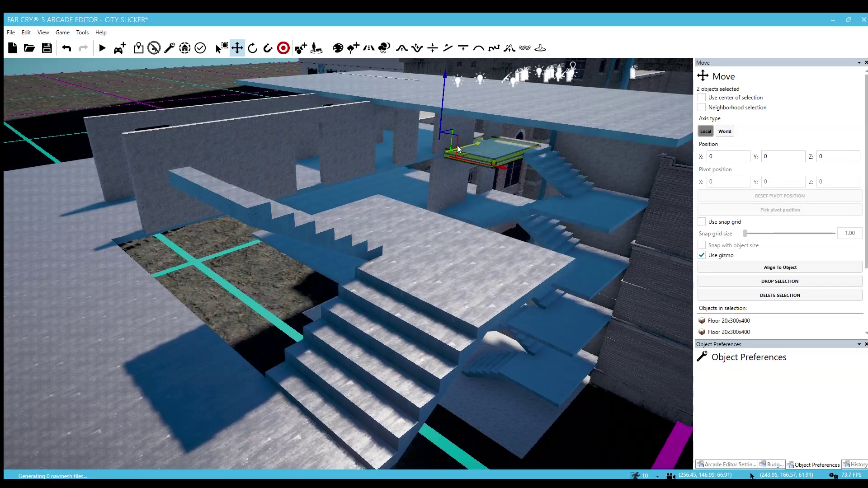
pyautogui.moveTo(293, 251); pyautogui.dragTo(170, 278)
pyautogui.press('s')
pyautogui.moveTo(170, 277); pyautogui.dragTo(135, 276, button='right')
# Step: Bring the two copied Floor 20x300x400 landing pieces beside the new staircase and rotate them 90 degrees
pyautogui.moveTo(352, 251); pyautogui.dragTo(349, 367)
pyautogui.moveTo(321, 290); pyautogui.dragTo(318, 231)
pyautogui.press('w')
pyautogui.press('3')
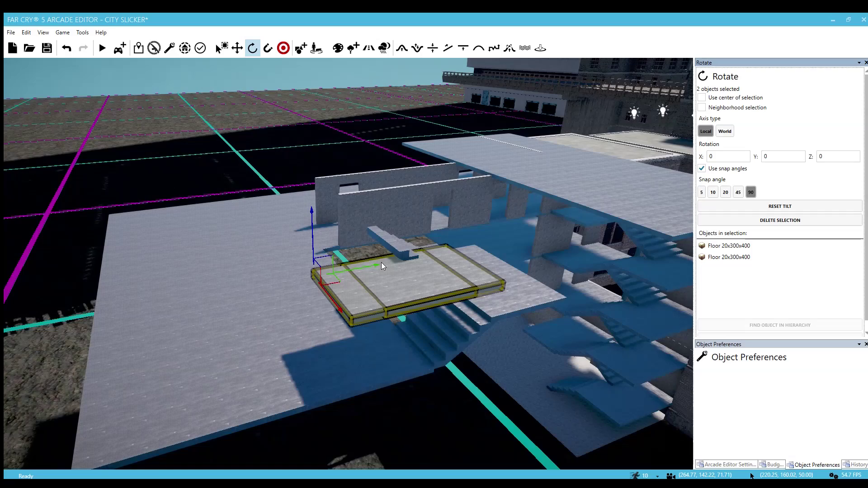
pyautogui.moveTo(354, 253); pyautogui.dragTo(342, 279)
# Step: Raise the rotated landing pieces and fit them against the upper end of the new staircase
pyautogui.press('2')
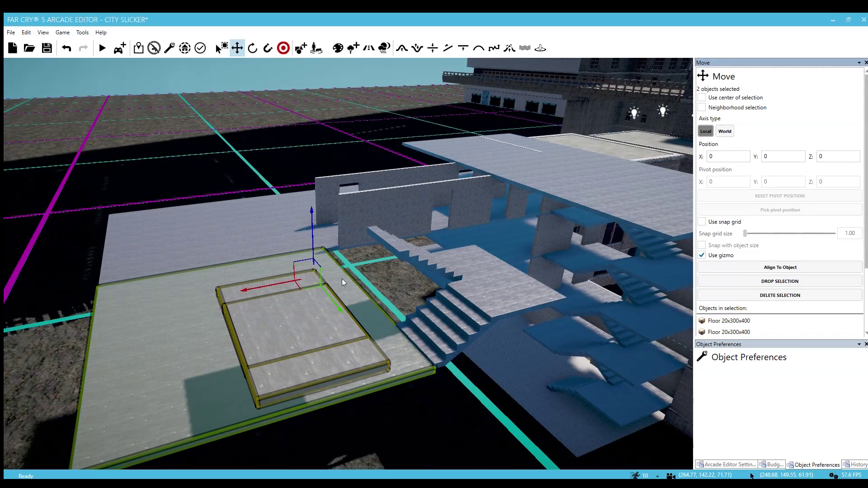
pyautogui.moveTo(310, 251); pyautogui.dragTo(310, 218)
pyautogui.moveTo(310, 218); pyautogui.dragTo(292, 226, button='right')
pyautogui.press('w')
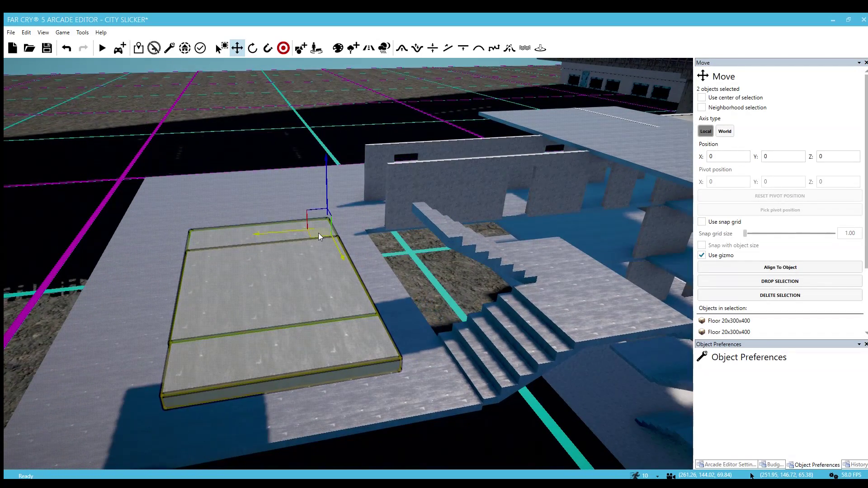
pyautogui.moveTo(319, 233); pyautogui.dragTo(416, 195)
pyautogui.press('w')
pyautogui.moveTo(416, 195); pyautogui.dragTo(253, 199, button='right')
pyautogui.press('s')
pyautogui.moveTo(531, 229); pyautogui.dragTo(477, 276)
pyautogui.press('w')
pyautogui.moveTo(477, 276); pyautogui.dragTo(473, 266, button='right')
pyautogui.press('a')
pyautogui.press('d')
pyautogui.press('w')
pyautogui.click(494, 186)
# Step: Select both landing pieces together with the new staircase and copy them one storey up
pyautogui.moveTo(482, 229); pyautogui.dragTo(408, 299, button='right')
pyautogui.press('w')
pyautogui.press('s')
pyautogui.moveTo(417, 353); pyautogui.dragTo(370, 283, button='right')
pyautogui.press('w')
pyautogui.click(377, 315)
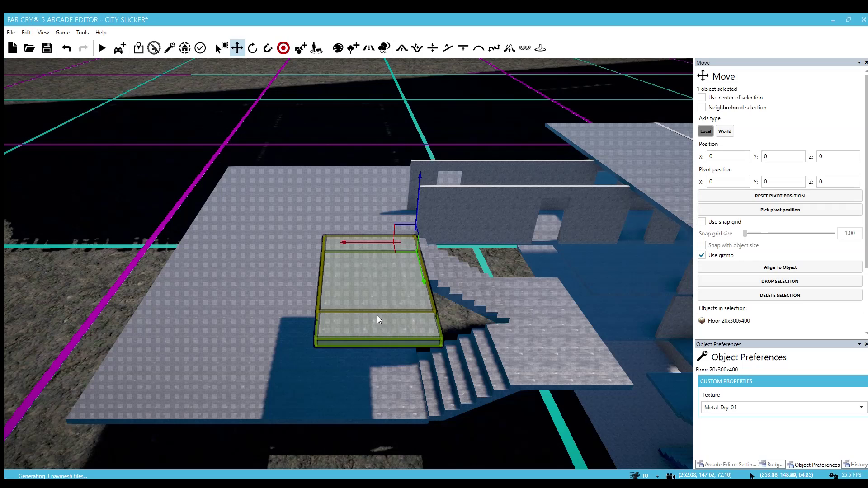
pyautogui.keyDown('ctrl'); pyautogui.click(378, 316); pyautogui.keyUp('ctrl')
pyautogui.keyDown('ctrl'); pyautogui.click(488, 278); pyautogui.keyUp('ctrl')
pyautogui.moveTo(426, 321); pyautogui.dragTo(430, 232)
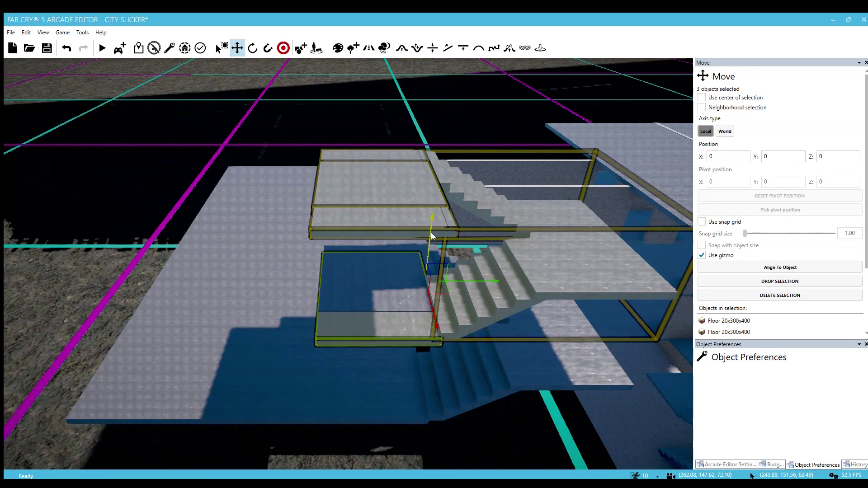
pyautogui.click(127, 228)
# Step: Examine from several sides how the stacked staircase copy and its landing line up with the surrounding floors
pyautogui.press('d')
pyautogui.press('w')
pyautogui.moveTo(385, 290); pyautogui.dragTo(389, 298, button='right')
pyautogui.press('a')
pyautogui.press('d')
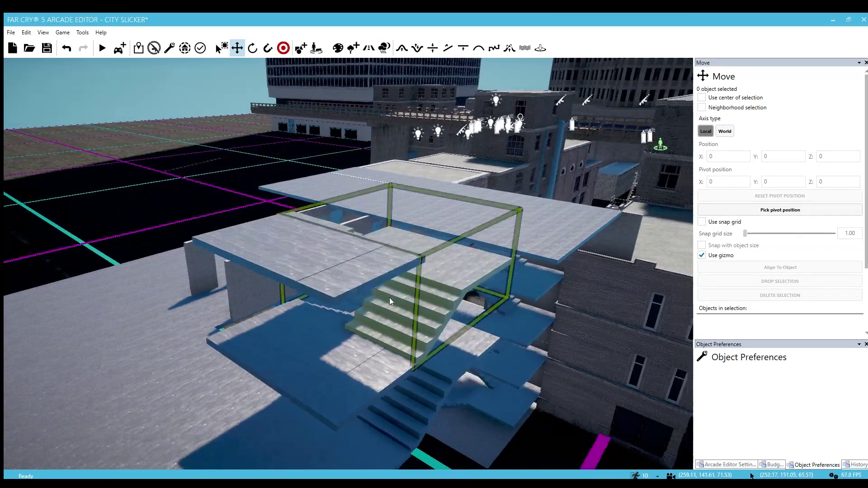
pyautogui.press('w')
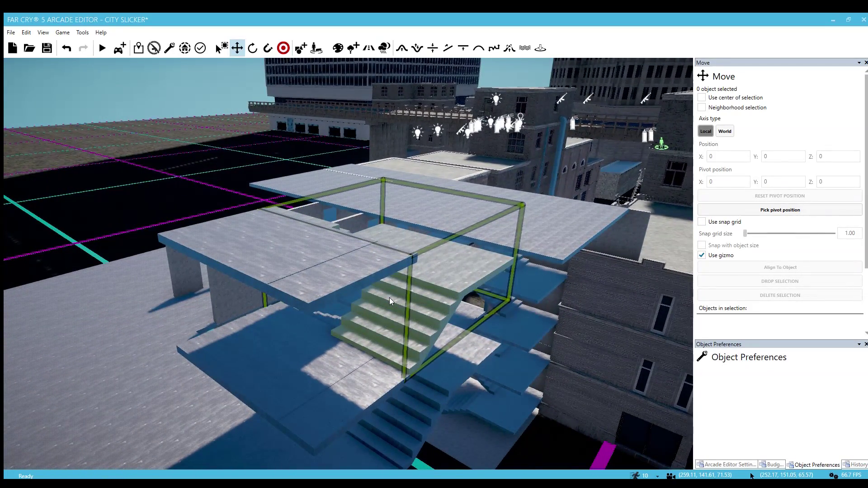
pyautogui.press('w')
pyautogui.press('d')
pyautogui.moveTo(389, 297); pyautogui.dragTo(378, 256, button='right')
pyautogui.press('s')
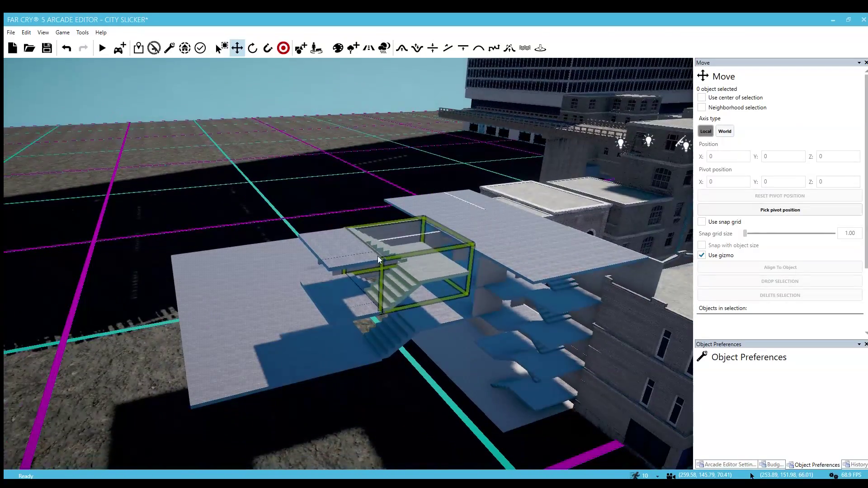
pyautogui.press('a')
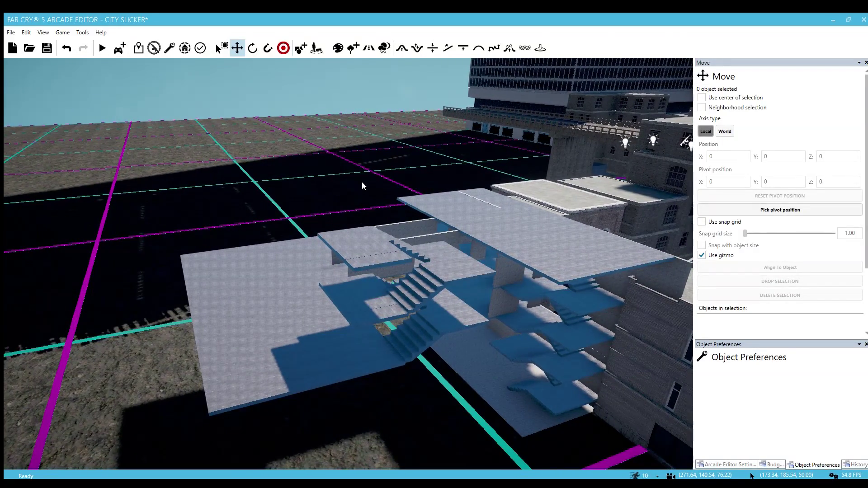
pyautogui.press('w')
pyautogui.moveTo(362, 182); pyautogui.dragTo(407, 161, button='right')
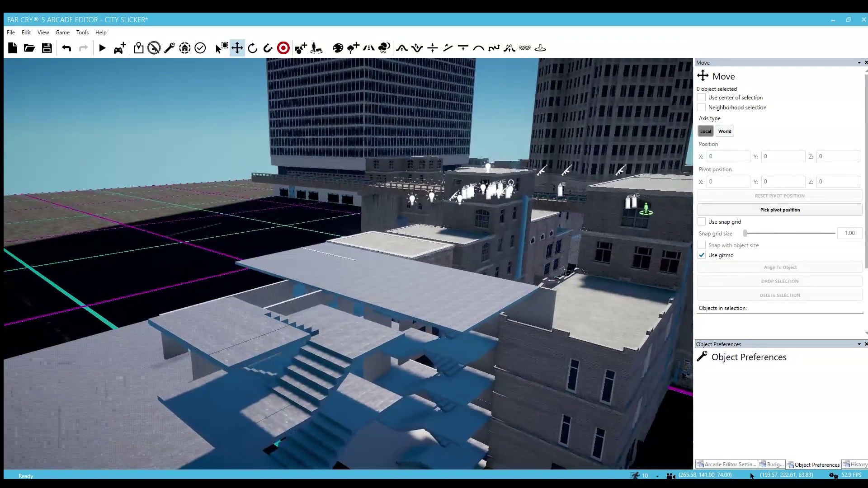
pyautogui.press('a')
pyautogui.press('a')
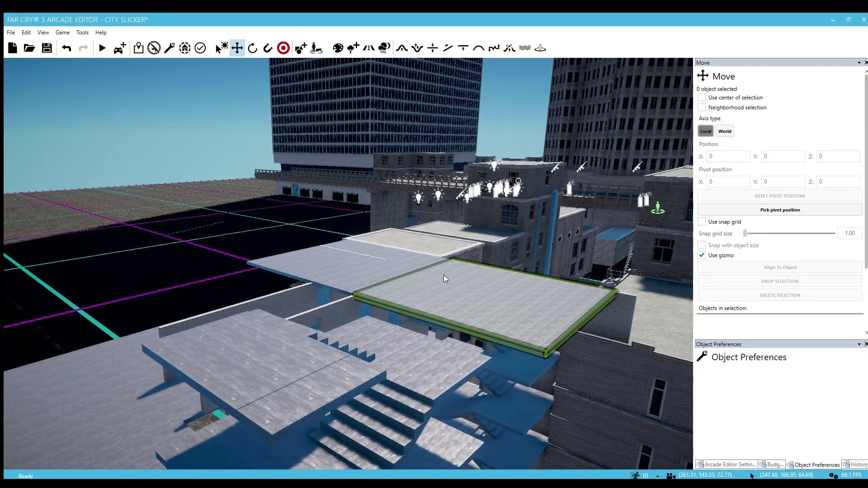
# Step: Copy the upper staircase and its two landing pieces up by another storey
pyautogui.press('w')
pyautogui.press('w')
pyautogui.moveTo(446, 281); pyautogui.dragTo(372, 255, button='right')
pyautogui.press('a')
pyautogui.press('s')
pyautogui.keyDown('ctrl'); pyautogui.click(349, 251); pyautogui.keyUp('ctrl')
pyautogui.keyDown('ctrl'); pyautogui.click(378, 272); pyautogui.keyUp('ctrl')
pyautogui.press('s')
pyautogui.moveTo(372, 254); pyautogui.dragTo(382, 162)
pyautogui.press('a')
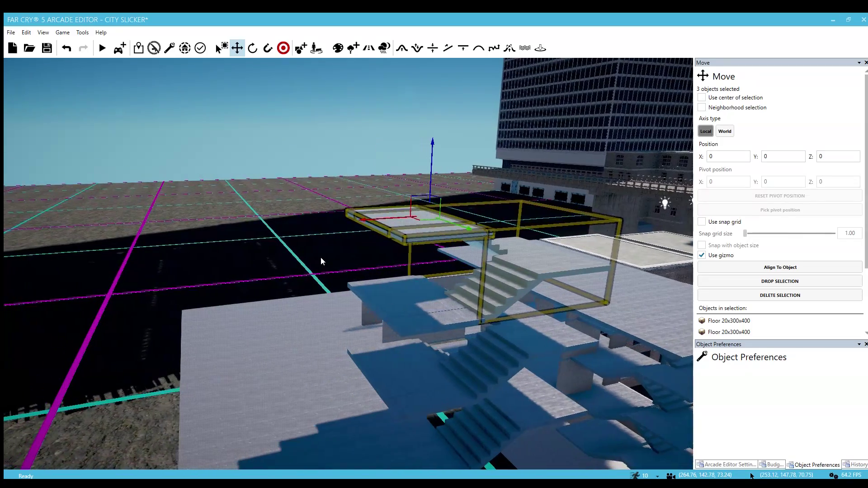
pyautogui.click(321, 256)
# Step: Delete the two Floor 20x300x400 landing pieces at the very top of the new staircase
pyautogui.press('w')
pyautogui.moveTo(366, 307); pyautogui.dragTo(348, 312, button='right')
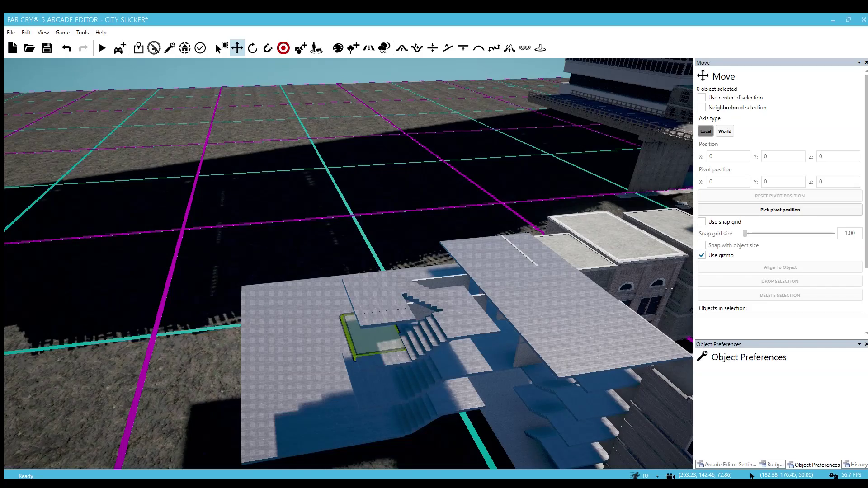
pyautogui.press('w')
pyautogui.moveTo(430, 276)
pyautogui.mouseDown(button='right')
pyautogui.moveTo(409, 307)
pyautogui.moveTo(423, 308)
pyautogui.moveTo(427, 283)
pyautogui.mouseUp(button='right')
pyautogui.press('a')
pyautogui.press('s')
pyautogui.click(425, 271)
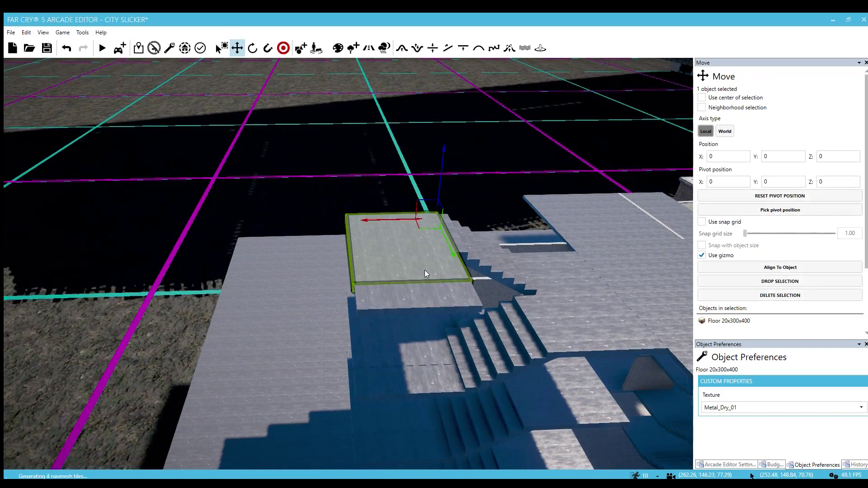
pyautogui.press('Delete')
pyautogui.click(425, 283)
pyautogui.press('Delete')
# Step: Copy the large Floor 20x1000x1000 slabs of the sideways extension up to the top of the new staircase
pyautogui.click(346, 265)
pyautogui.moveTo(346, 265)
pyautogui.mouseDown(button='right')
pyautogui.moveTo(347, 280)
pyautogui.moveTo(354, 264)
pyautogui.mouseUp(button='right')
pyautogui.press('a')
pyautogui.keyDown('ctrl'); pyautogui.click(428, 250); pyautogui.keyUp('ctrl')
pyautogui.press('d')
pyautogui.moveTo(428, 250); pyautogui.dragTo(400, 258, button='right')
pyautogui.moveTo(232, 265); pyautogui.dragTo(261, 137)
pyautogui.click(474, 137)
# Step: Search the object browser for "heli" and place the Helipad Abandoned on the far end of the top floor
pyautogui.moveTo(447, 239); pyautogui.dragTo(410, 259, button='right')
pyautogui.press('a')
pyautogui.press('5')
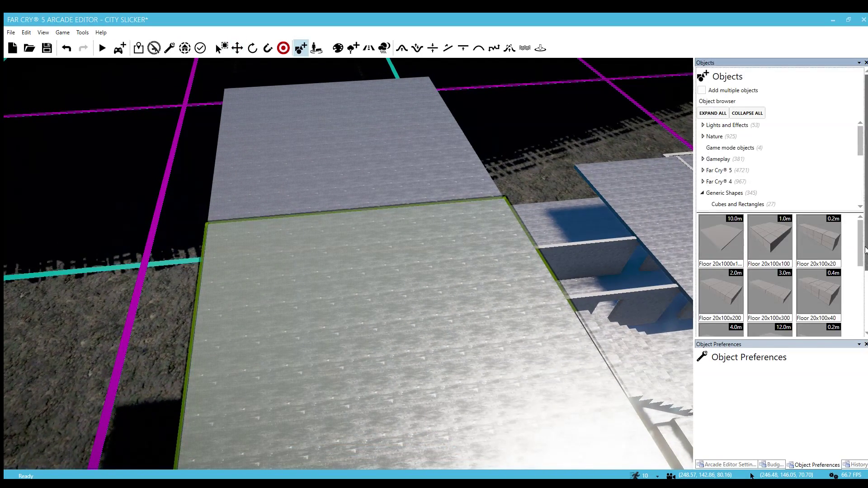
pyautogui.scroll(-3, 819, 306)
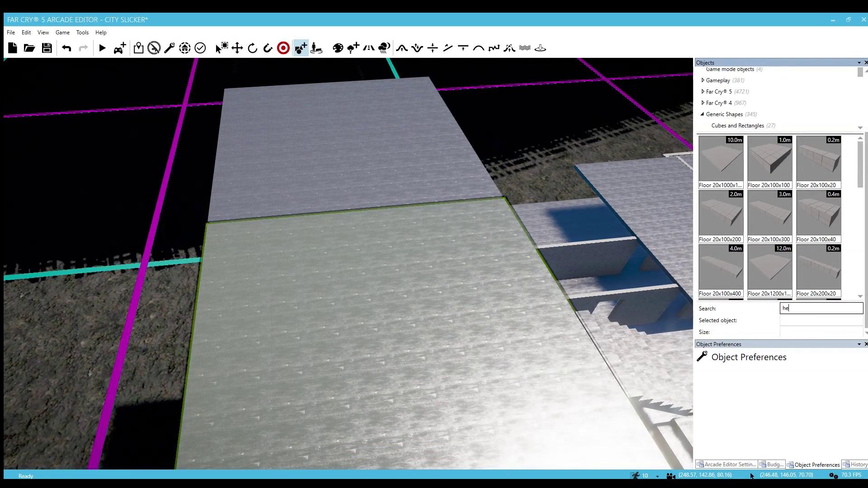
pyautogui.scroll(-3, 788, 248)
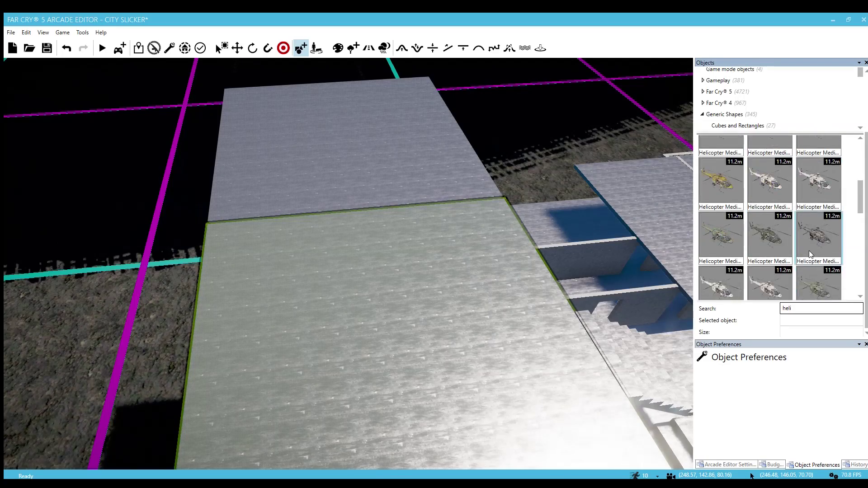
pyautogui.scroll(-3, 809, 249)
pyautogui.click(810, 244)
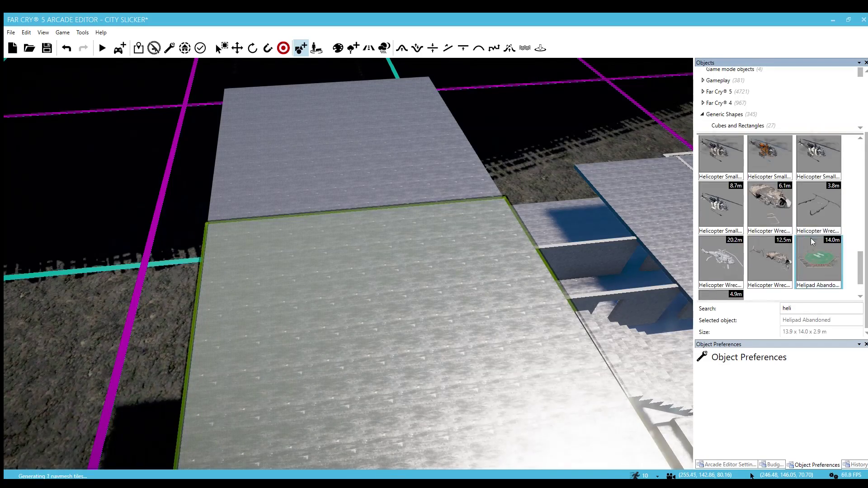
pyautogui.scroll(-2, 362, 178)
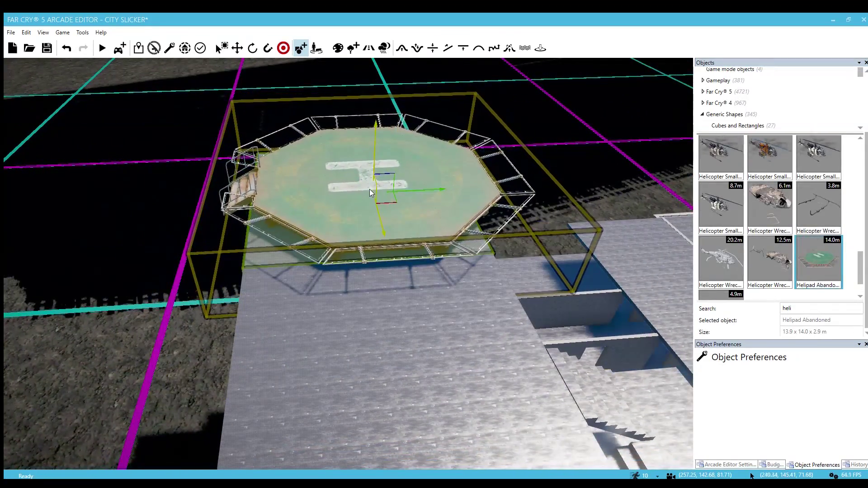
pyautogui.click(370, 188)
# Step: Rotate the helipad so that its steps lead down onto the open part of the top floor
pyautogui.press('3')
pyautogui.moveTo(383, 160); pyautogui.dragTo(371, 186)
pyautogui.press('2')
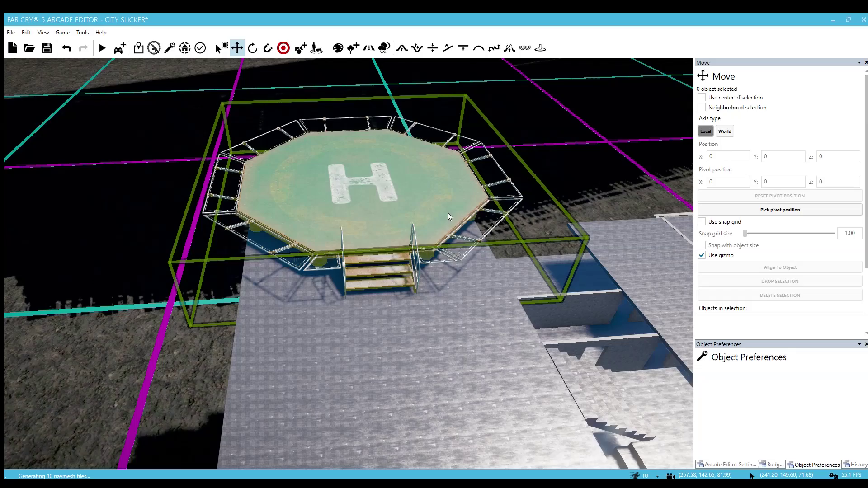
# Step: Copy a top-level Floor 20x1000x1000 slab and snap it to the floor edge beside the helipad
pyautogui.moveTo(447, 212); pyautogui.dragTo(444, 225, button='right')
pyautogui.press('w')
pyautogui.moveTo(415, 299); pyautogui.dragTo(251, 291, button='right')
pyautogui.moveTo(413, 265); pyautogui.dragTo(228, 248, button='right')
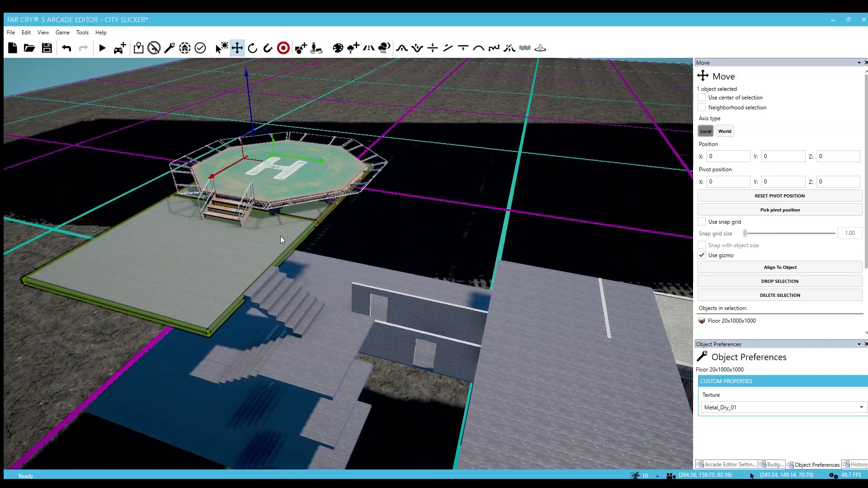
pyautogui.moveTo(256, 158); pyautogui.dragTo(421, 202)
pyautogui.press('w')
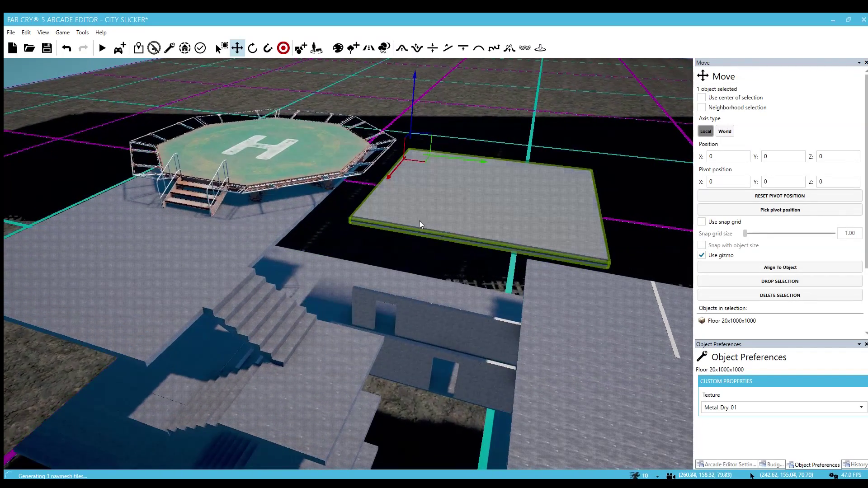
pyautogui.press('4')
pyautogui.click(419, 210)
pyautogui.click(326, 192)
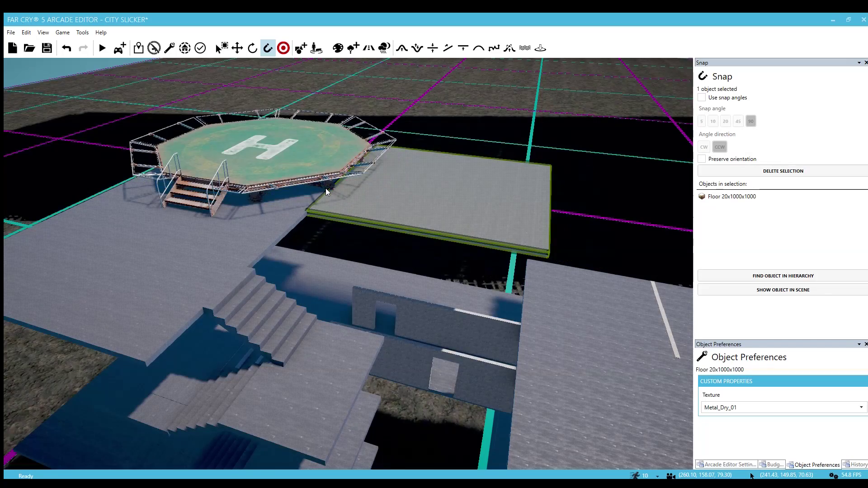
# Step: Copy the snapped slab over the partition walls so the top floor reaches the edge of the staircase
pyautogui.press('2')
pyautogui.moveTo(355, 216)
pyautogui.mouseDown(button='right')
pyautogui.moveTo(440, 221)
pyautogui.moveTo(308, 214)
pyautogui.moveTo(339, 215)
pyautogui.mouseUp(button='right')
pyautogui.press('d')
pyautogui.press('w')
pyautogui.press('w')
pyautogui.press('s')
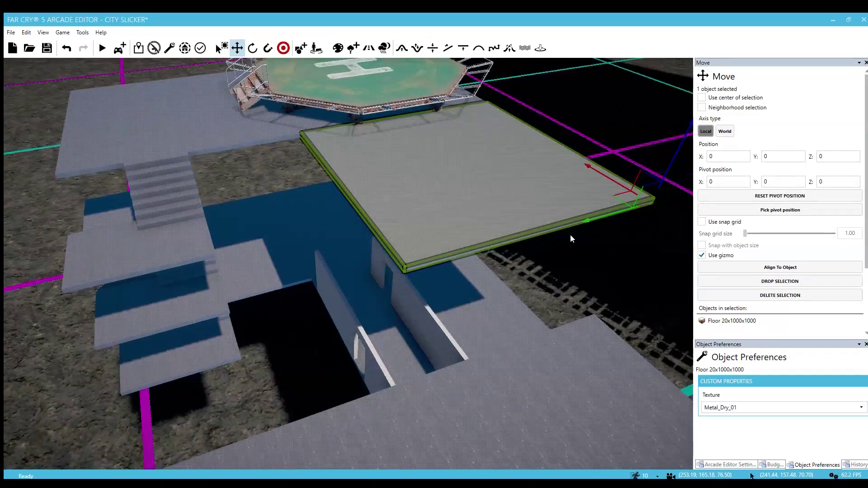
pyautogui.moveTo(587, 216); pyautogui.dragTo(482, 249)
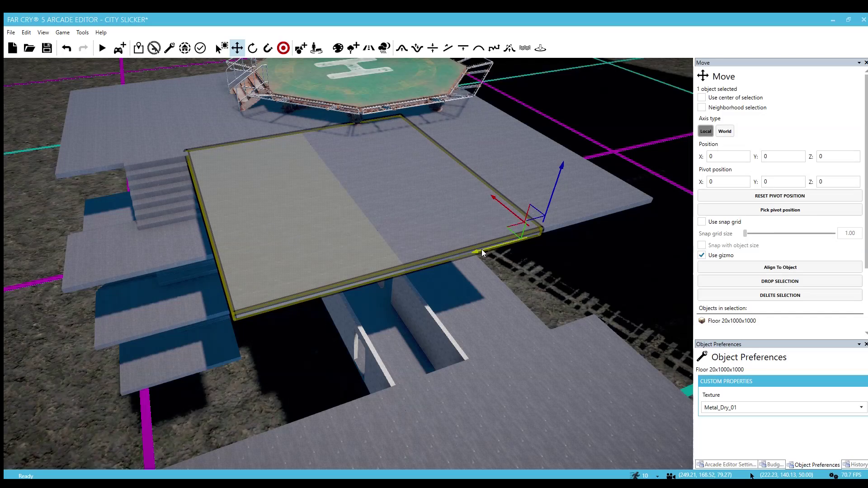
pyautogui.press('w')
pyautogui.press('a')
pyautogui.press('ctrl')
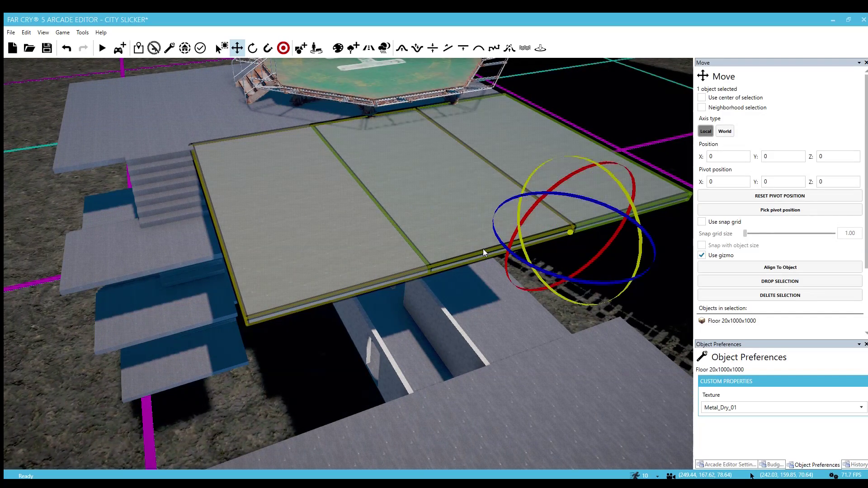
pyautogui.click(592, 108)
# Step: Move the helipad across onto the added slabs and turn it diagonally so its steps face the open floor
pyautogui.moveTo(452, 203); pyautogui.dragTo(513, 151, button='right')
pyautogui.press('w')
pyautogui.press('a')
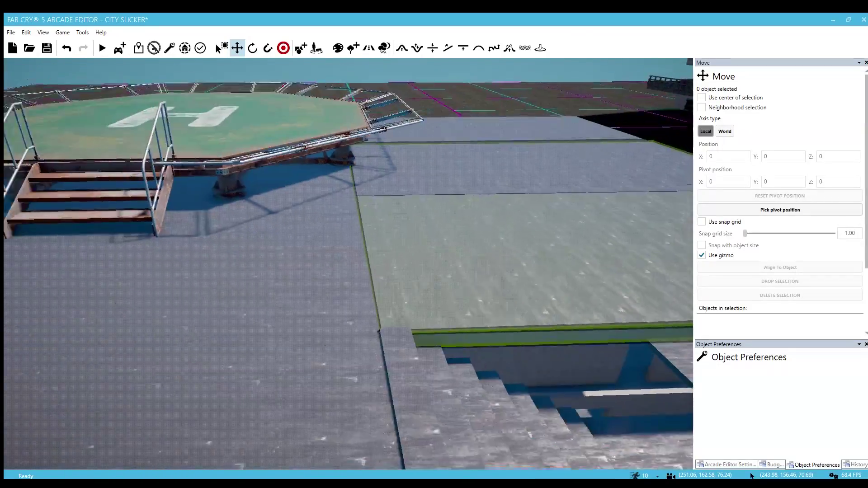
pyautogui.moveTo(341, 208); pyautogui.dragTo(342, 195, button='right')
pyautogui.press('s')
pyautogui.moveTo(294, 187); pyautogui.dragTo(259, 205)
pyautogui.hotkey('ctrl', 'z')
pyautogui.moveTo(293, 208); pyautogui.dragTo(356, 241, button='right')
pyautogui.press('s')
pyautogui.press('w')
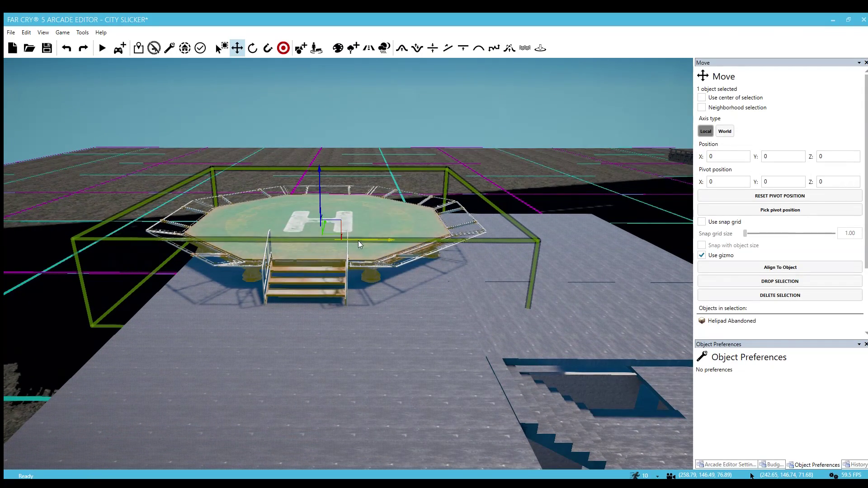
pyautogui.press('e')
pyautogui.moveTo(344, 221); pyautogui.dragTo(510, 237)
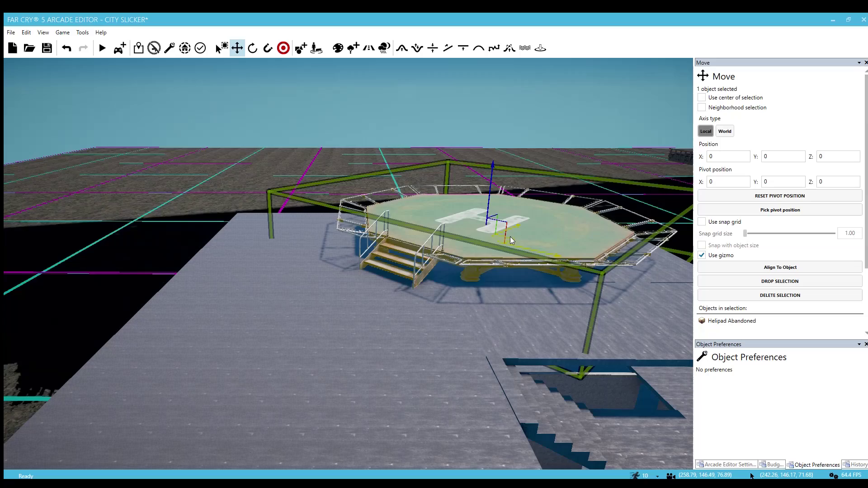
pyautogui.moveTo(525, 237); pyautogui.dragTo(455, 252, button='right')
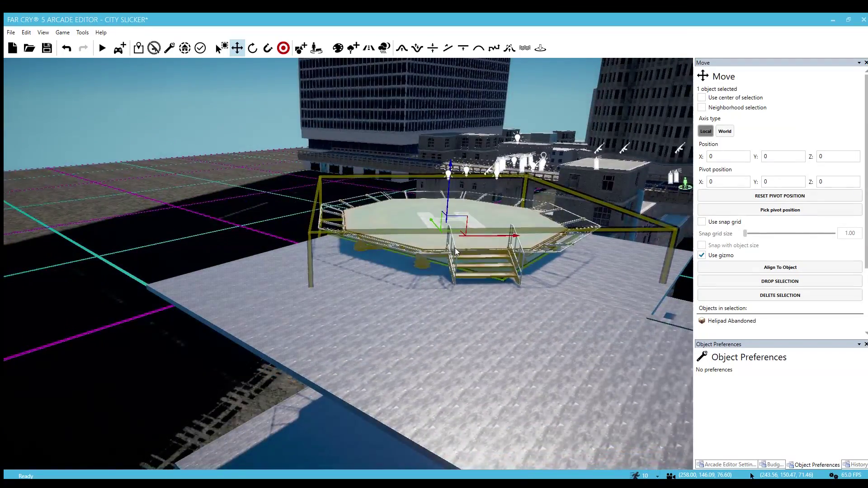
pyautogui.moveTo(456, 232); pyautogui.dragTo(468, 233)
pyautogui.moveTo(467, 232); pyautogui.dragTo(526, 287, button='right')
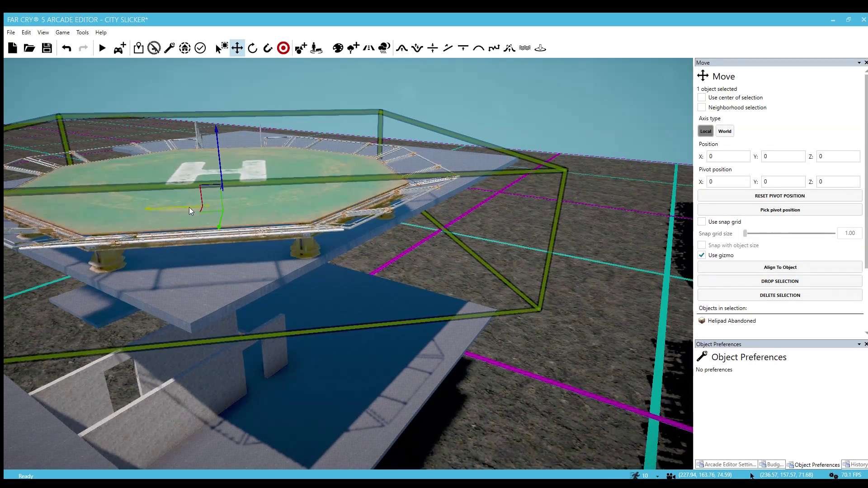
pyautogui.click(449, 323)
# Step: Examine the whole structure with its stacked floors, staircases and helipad from inside and from a distance
pyautogui.moveTo(448, 323)
pyautogui.mouseDown(button='right')
pyautogui.moveTo(457, 316)
pyautogui.moveTo(316, 351)
pyautogui.moveTo(374, 316)
pyautogui.moveTo(434, 301)
pyautogui.moveTo(511, 343)
pyautogui.moveTo(457, 358)
pyautogui.moveTo(398, 312)
pyautogui.mouseUp(button='right')
pyautogui.moveTo(364, 271)
pyautogui.mouseDown(button='right')
pyautogui.moveTo(445, 235)
pyautogui.moveTo(461, 290)
pyautogui.moveTo(502, 253)
pyautogui.moveTo(373, 273)
pyautogui.mouseUp(button='right')
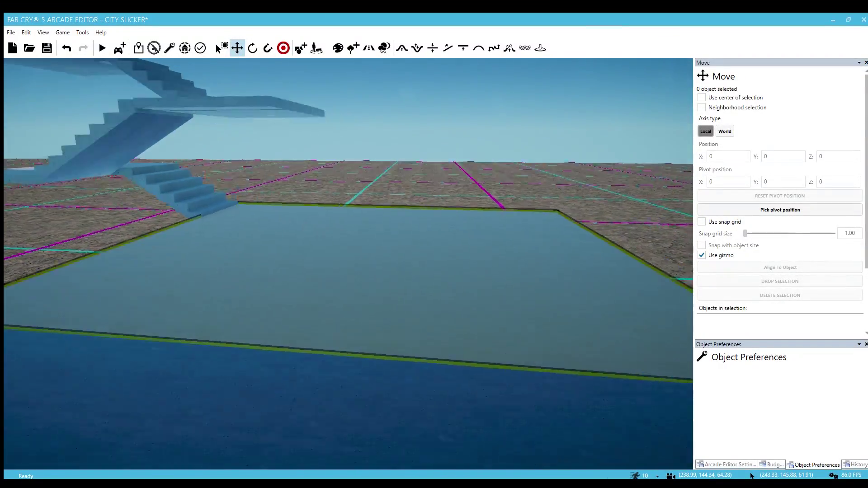
pyautogui.moveTo(429, 316); pyautogui.dragTo(317, 312, button='right')
pyautogui.press('a')
pyautogui.moveTo(427, 316); pyautogui.dragTo(410, 308, button='right')
pyautogui.press('w')
pyautogui.moveTo(445, 361)
pyautogui.mouseDown(button='right')
pyautogui.moveTo(524, 346)
pyautogui.moveTo(445, 360)
pyautogui.mouseUp(button='right')
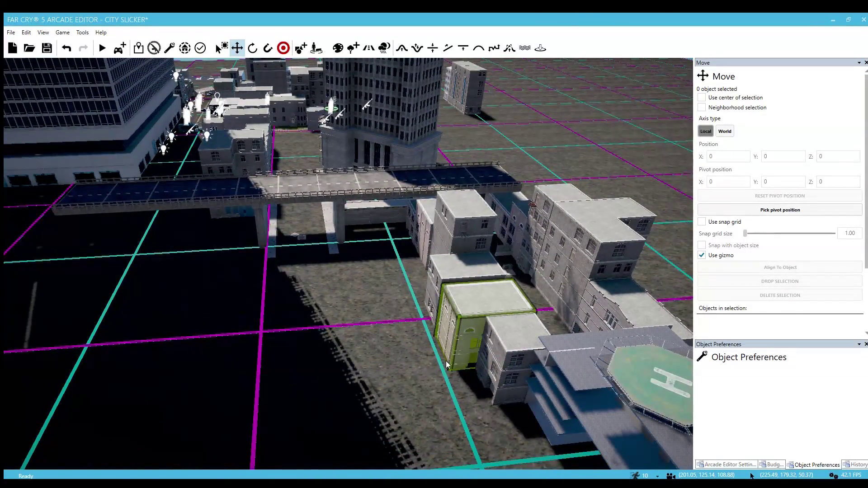
pyautogui.moveTo(392, 357)
pyautogui.mouseDown(button='right')
pyautogui.moveTo(407, 352)
pyautogui.moveTo(398, 362)
pyautogui.moveTo(388, 353)
pyautogui.mouseUp(button='right')
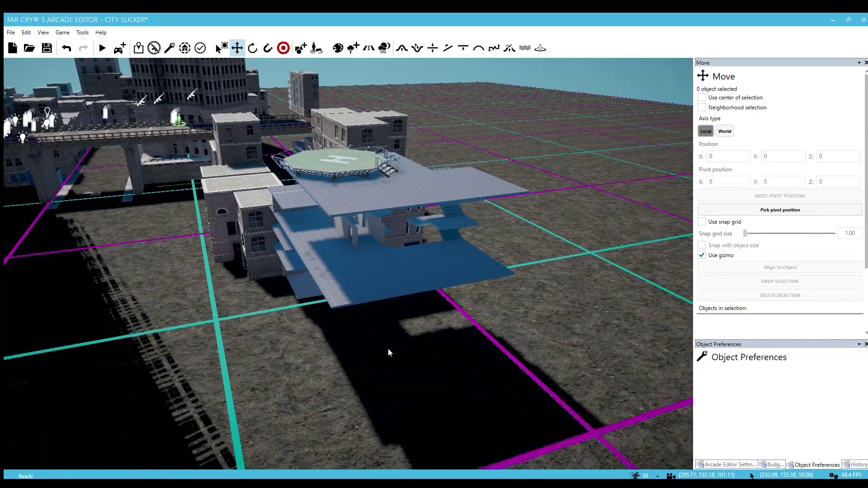
pyautogui.press('a')
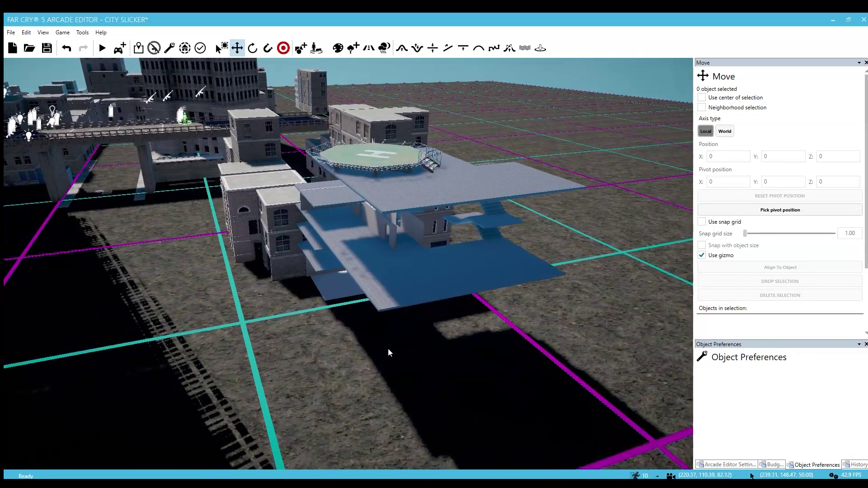
pyautogui.press('w')
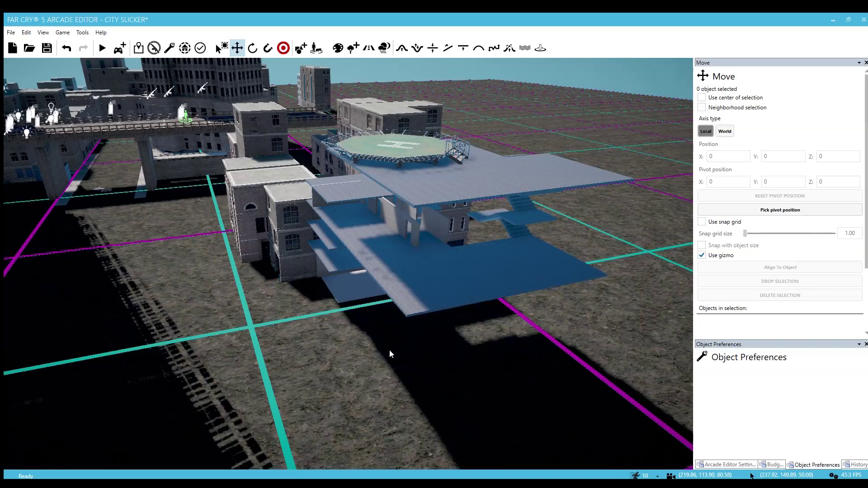
pyautogui.moveTo(399, 360)
pyautogui.mouseDown(button='right')
pyautogui.moveTo(405, 357)
pyautogui.moveTo(394, 358)
pyautogui.mouseUp(button='right')
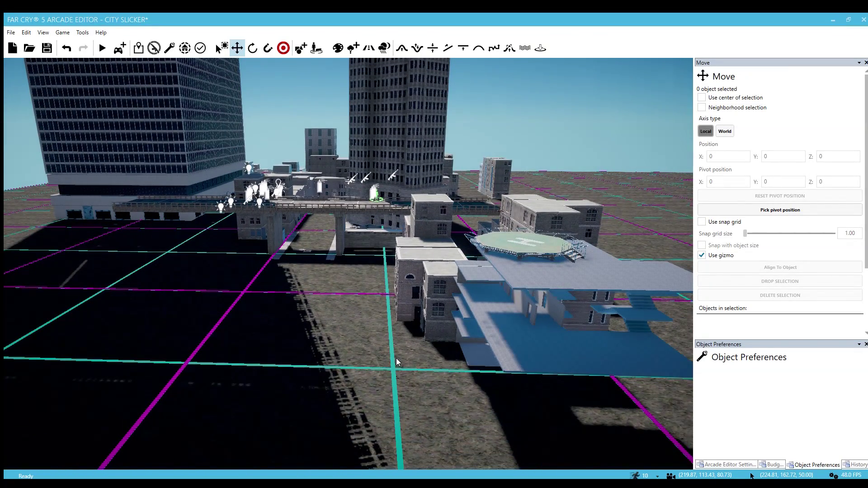